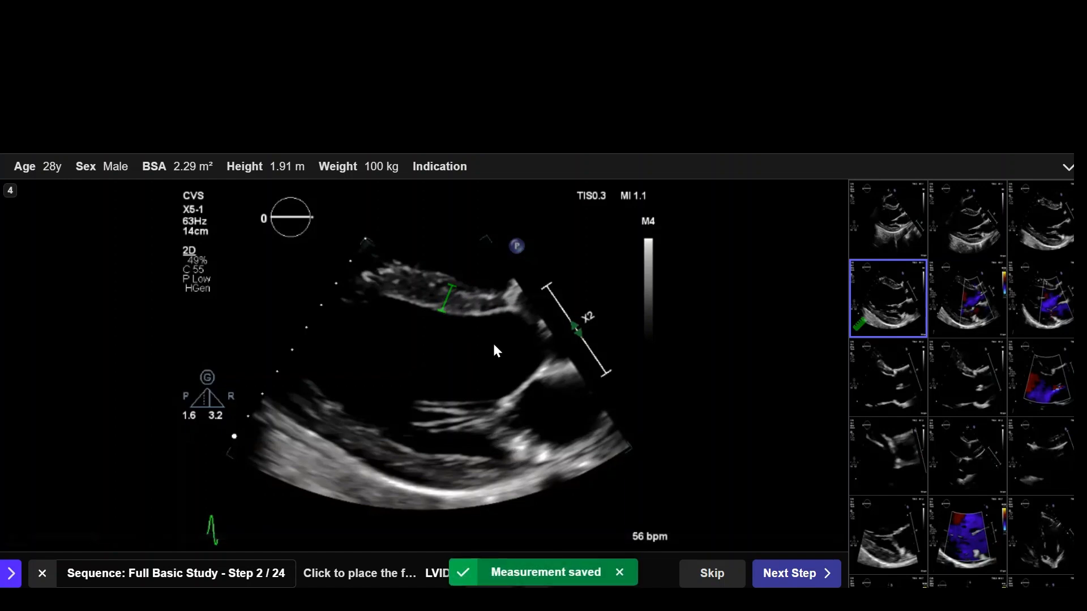
# Step: Measure LVIDd on clip 4 from the lower septal border to the posterior wall, fine-tune the septal endpoint, and save it
pyautogui.click(445, 313)
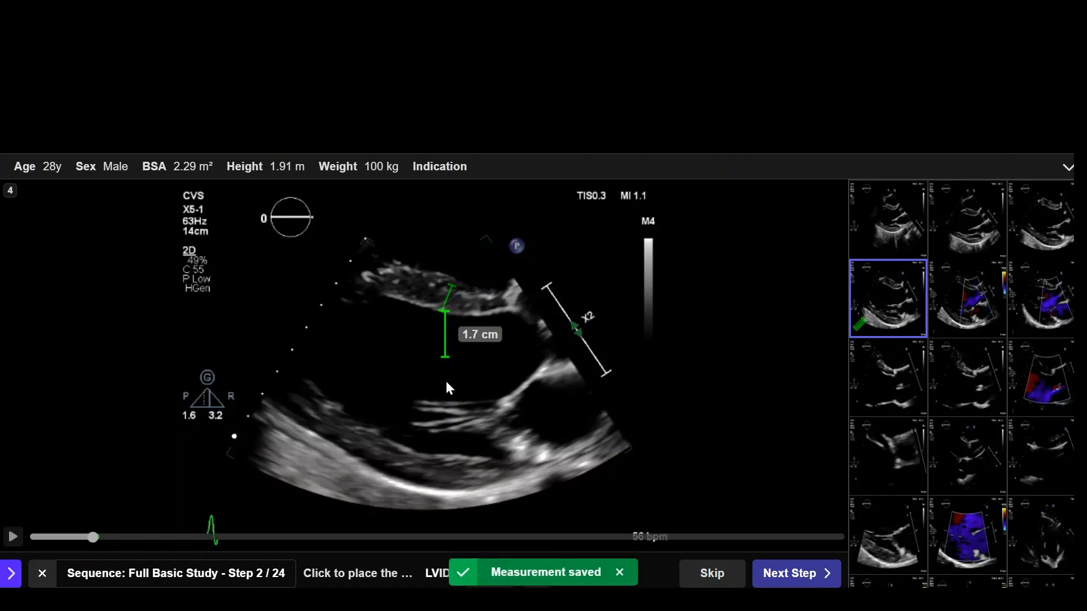
pyautogui.click(411, 451)
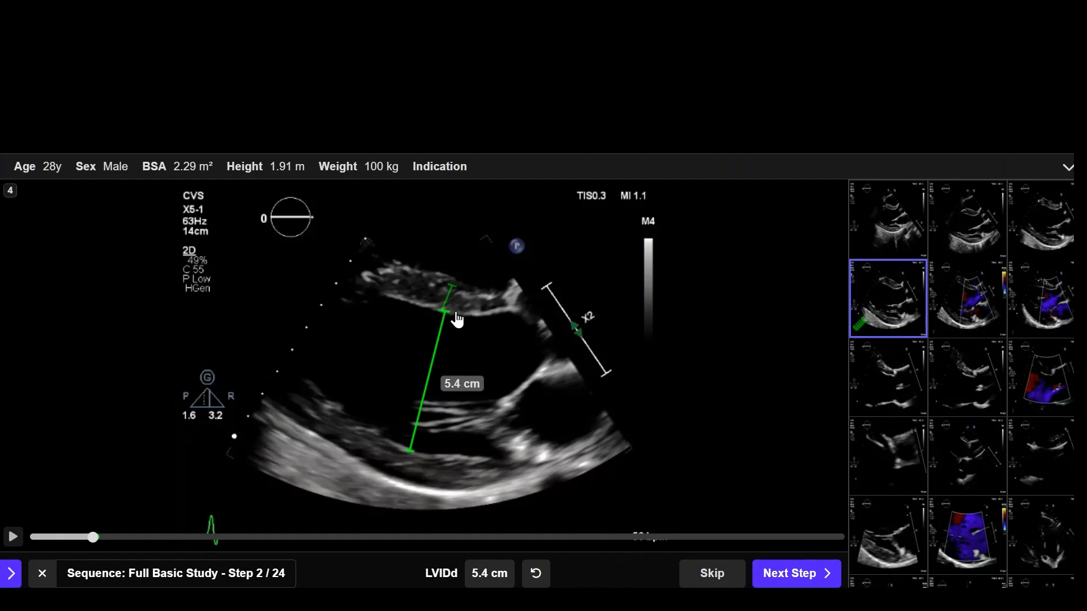
pyautogui.moveTo(446, 315); pyautogui.dragTo(448, 315)
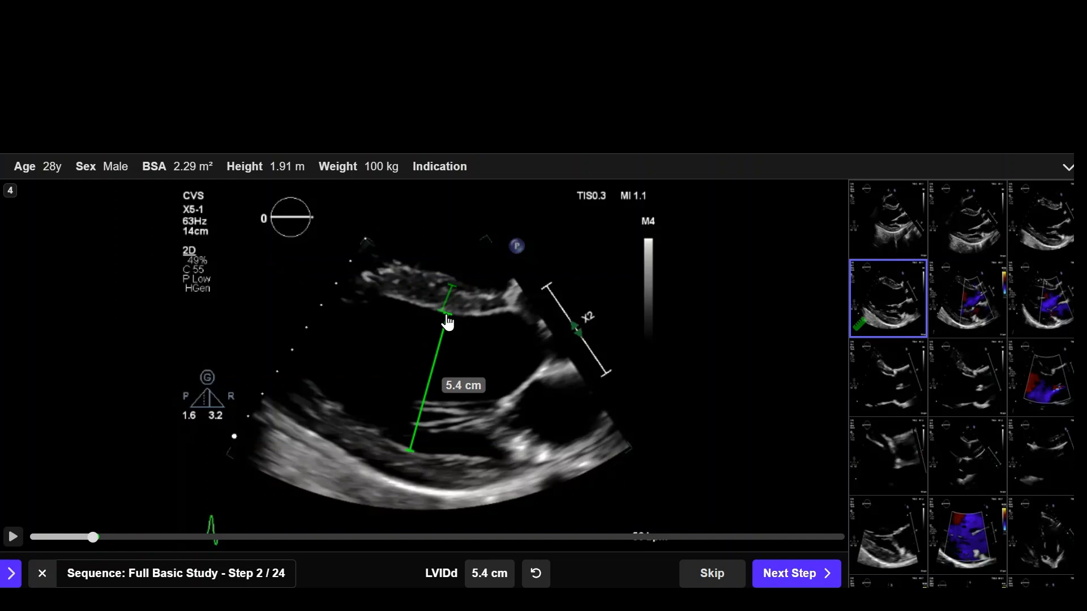
pyautogui.click(786, 578)
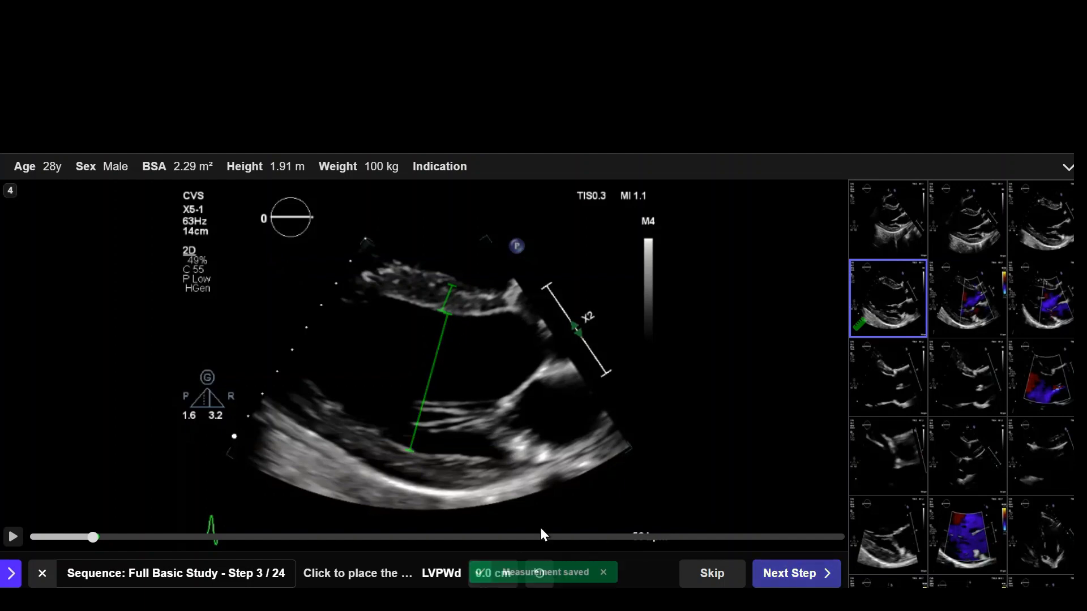
# Step: Measure LVPWd across the posterior wall from the lower end of the LVIDd line, adjust the outer endpoint, and save it
pyautogui.click(411, 451)
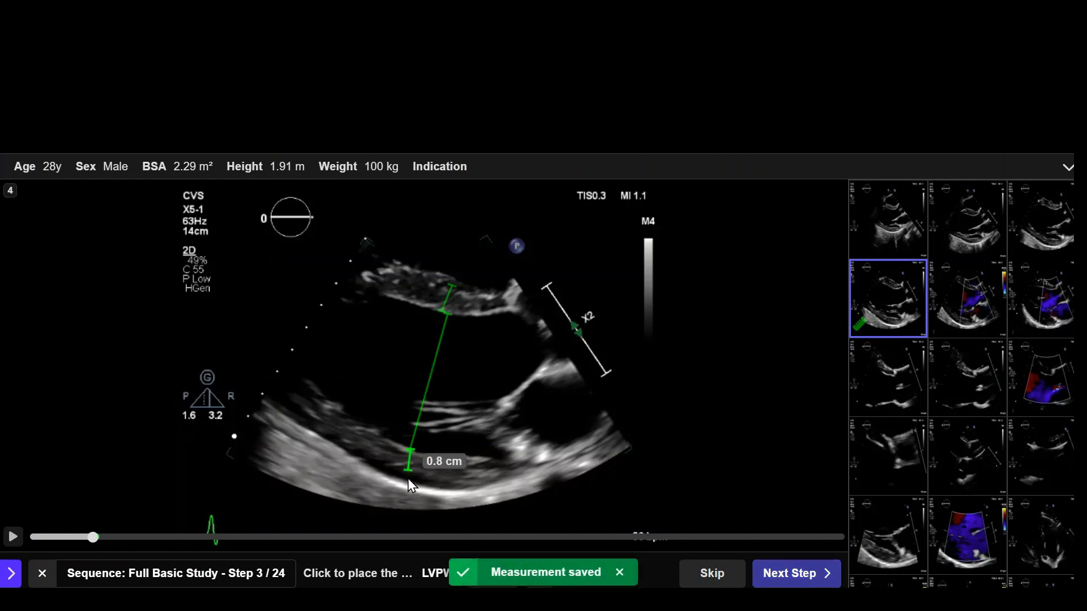
pyautogui.click(404, 484)
pyautogui.moveTo(404, 485); pyautogui.dragTo(404, 481)
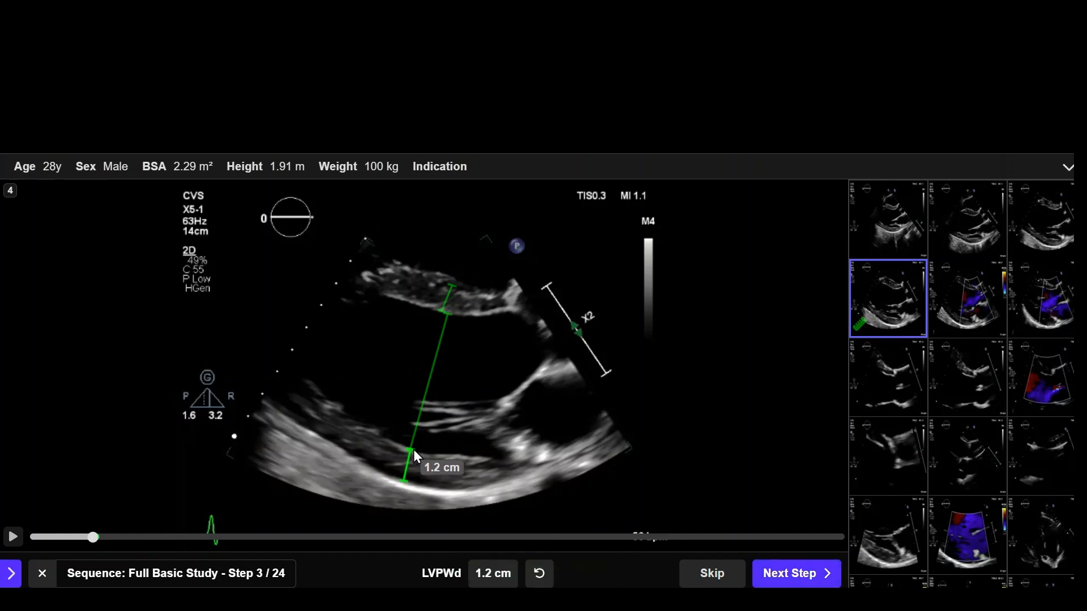
pyautogui.click(792, 573)
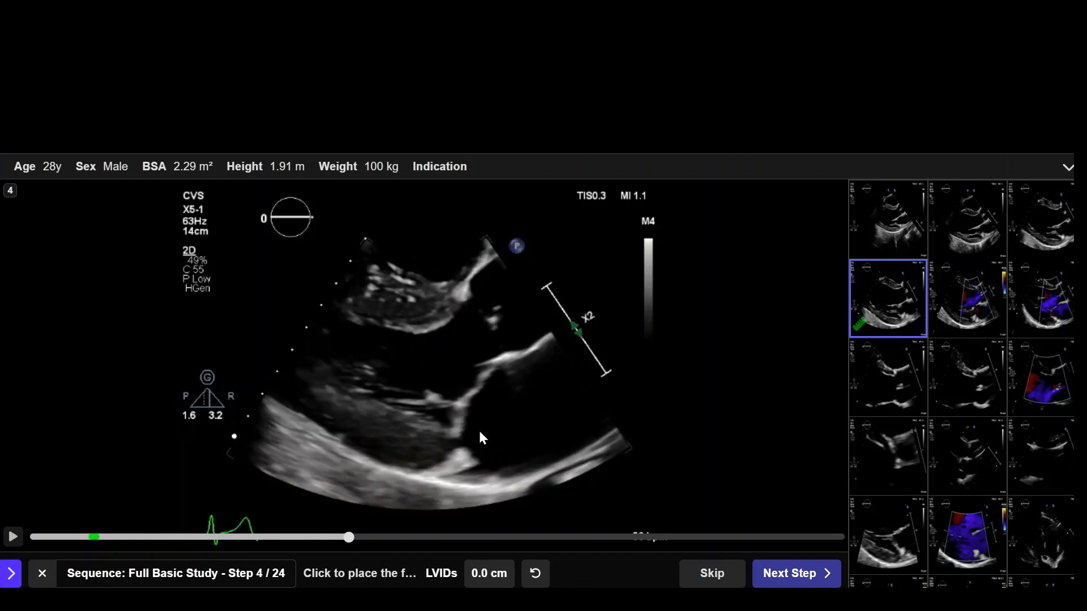
# Step: Measure LVIDs on the end-systolic frame of clip 4, from the septum to the posterior wall, and save it
pyautogui.click(419, 334)
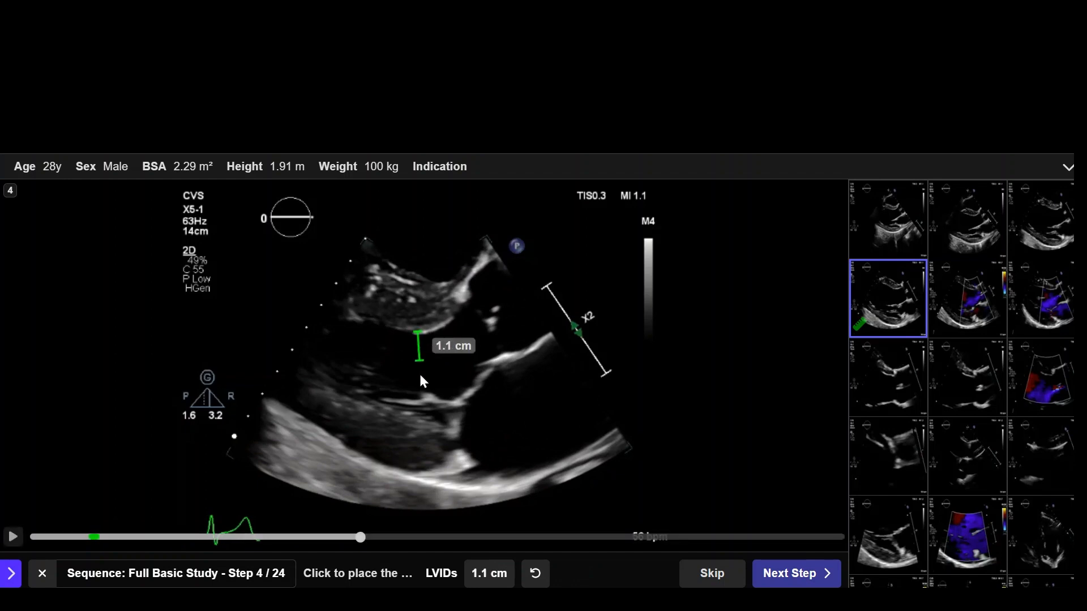
pyautogui.click(394, 414)
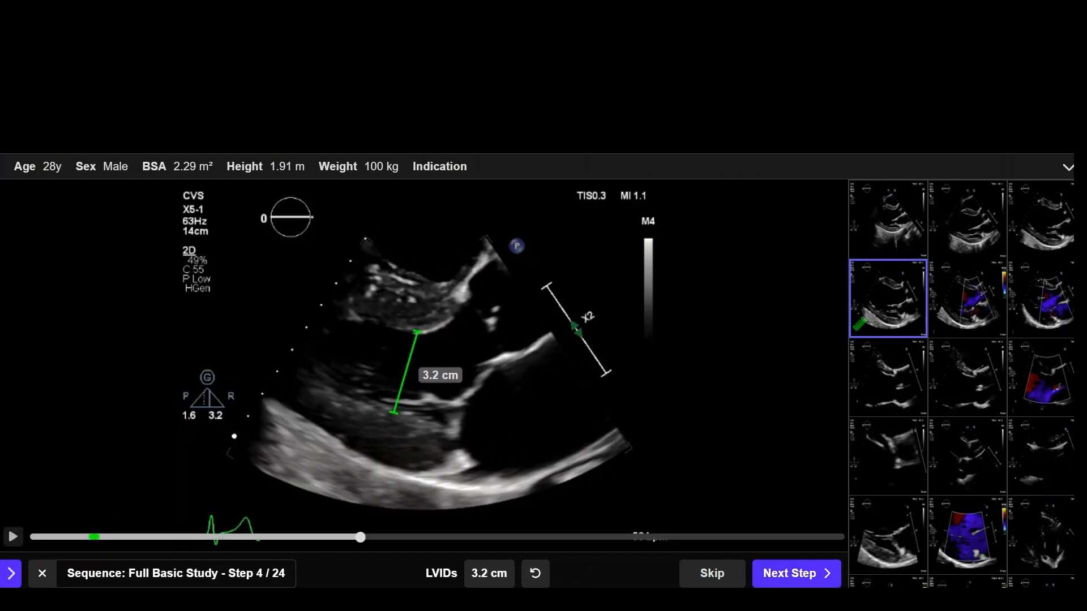
pyautogui.click(801, 573)
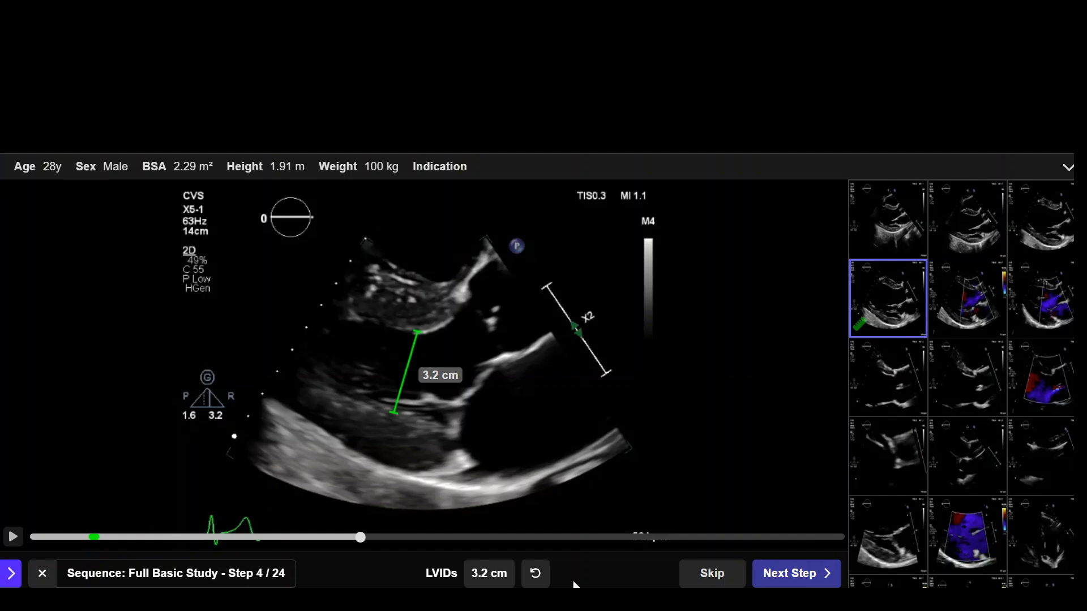
# Step: Measure the LA Diameter on the same frame, from the upper to the lower atrial wall, and save it
pyautogui.click(532, 348)
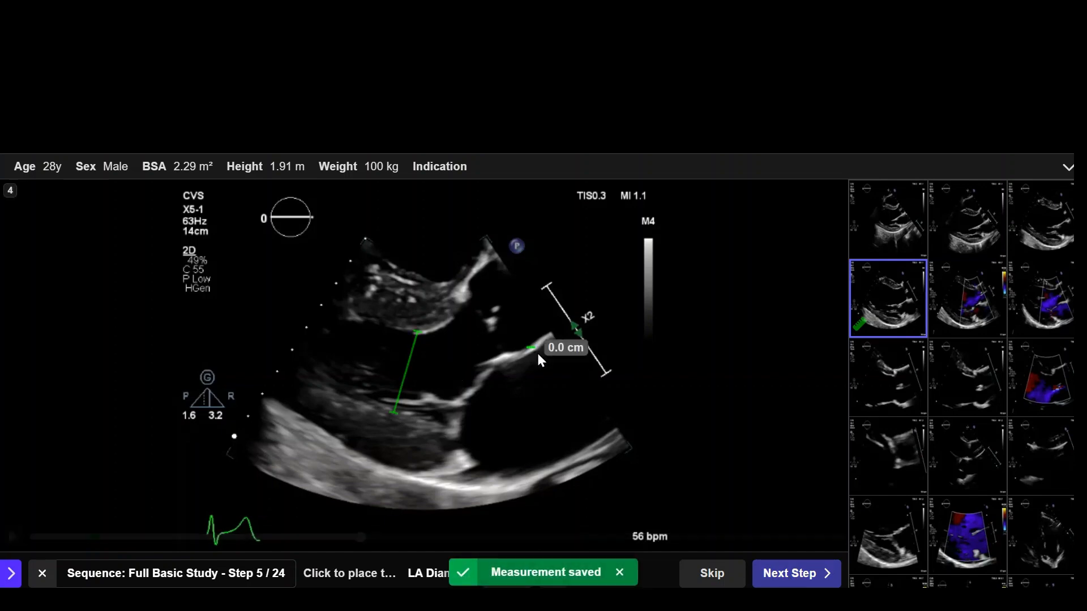
pyautogui.click(590, 445)
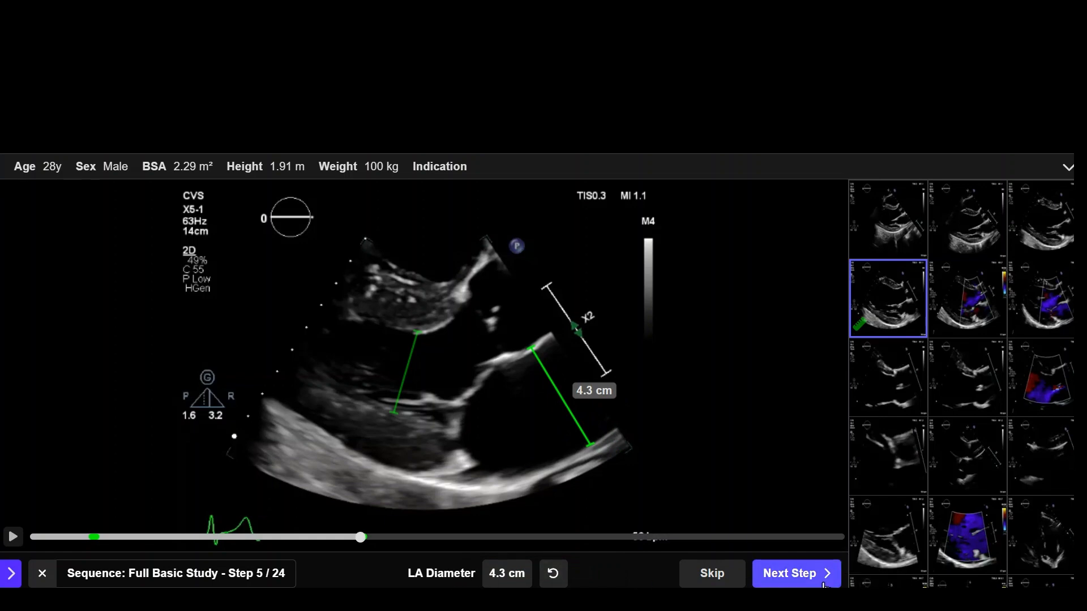
pyautogui.click(796, 582)
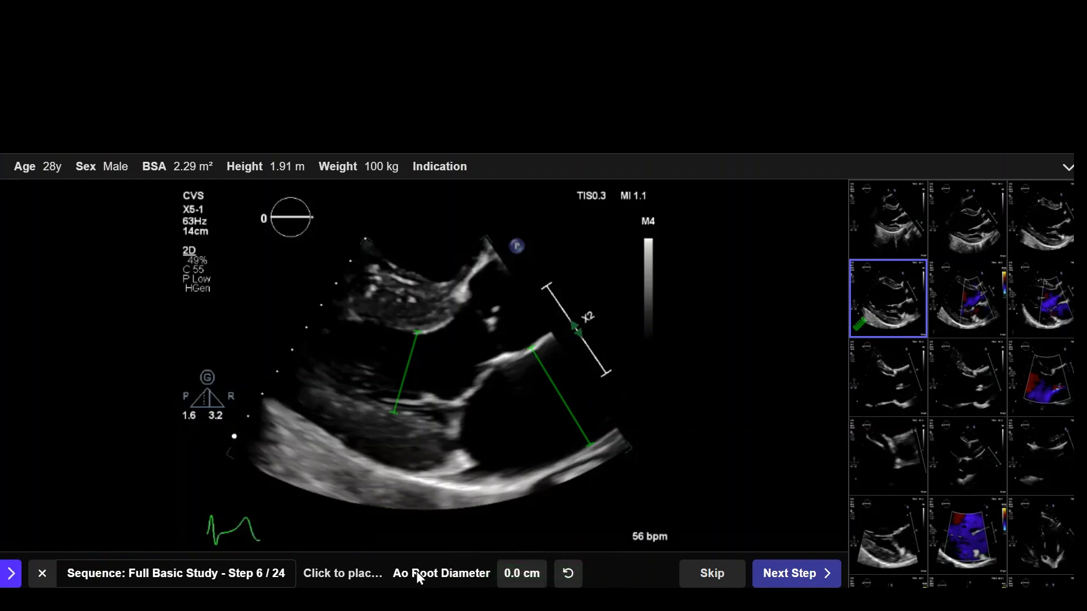
# Step: Measure the Ao Root Diameter on zoomed clip 7 between the anterior and posterior root walls, refine the anterior endpoint, and save it
pyautogui.click(234, 583)
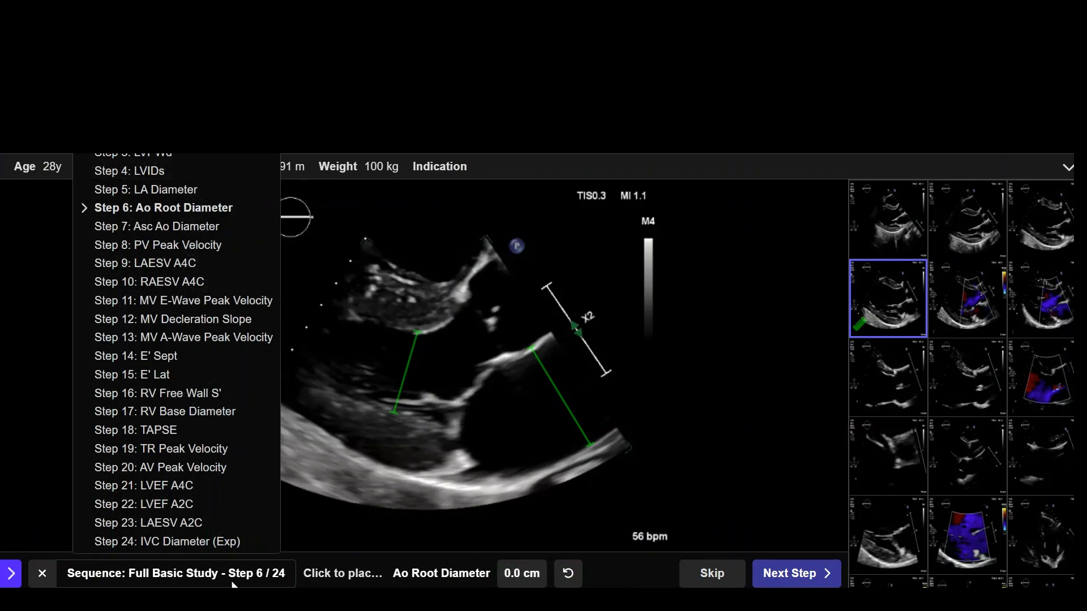
pyautogui.click(232, 582)
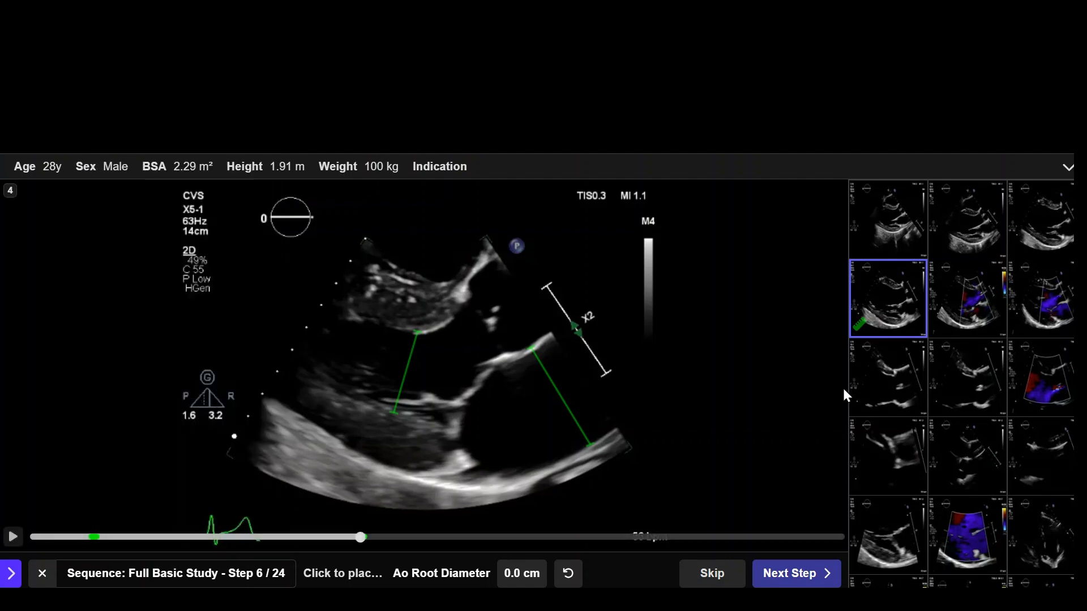
pyautogui.click(901, 380)
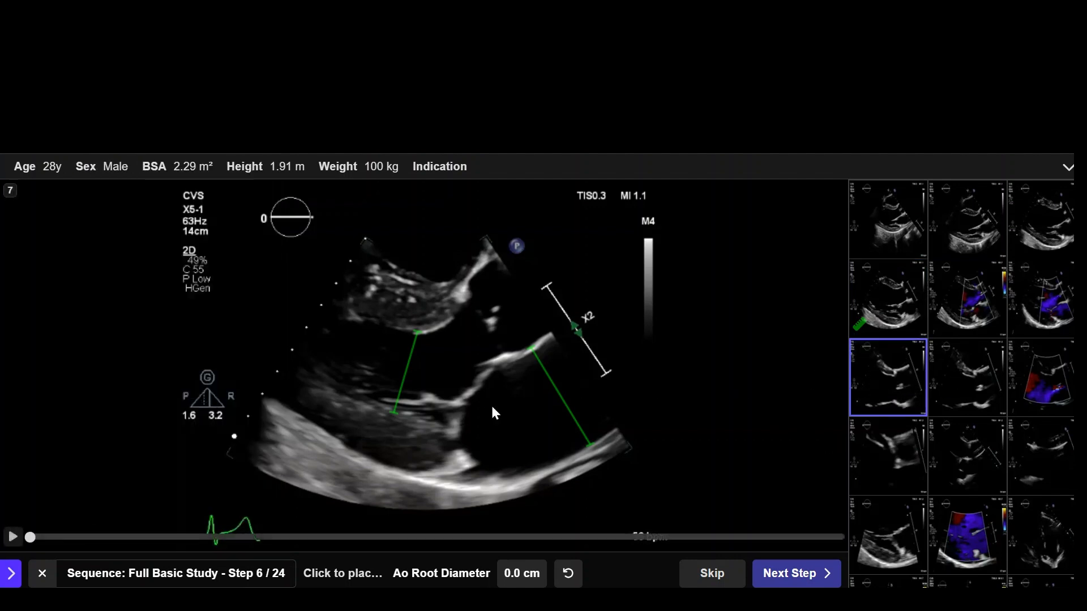
pyautogui.click(974, 363)
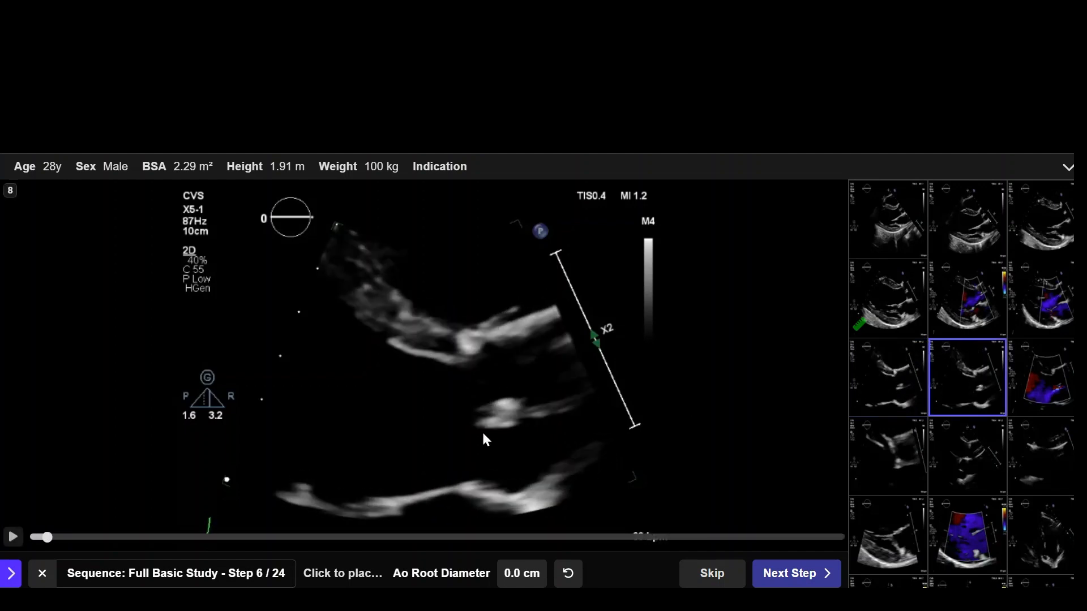
pyautogui.click(884, 378)
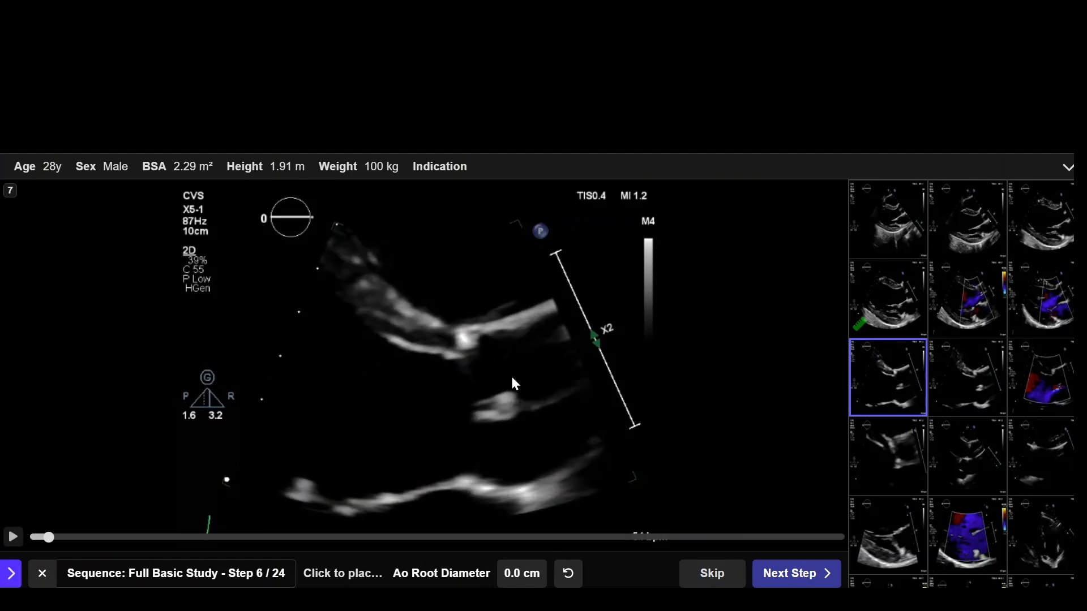
pyautogui.click(490, 320)
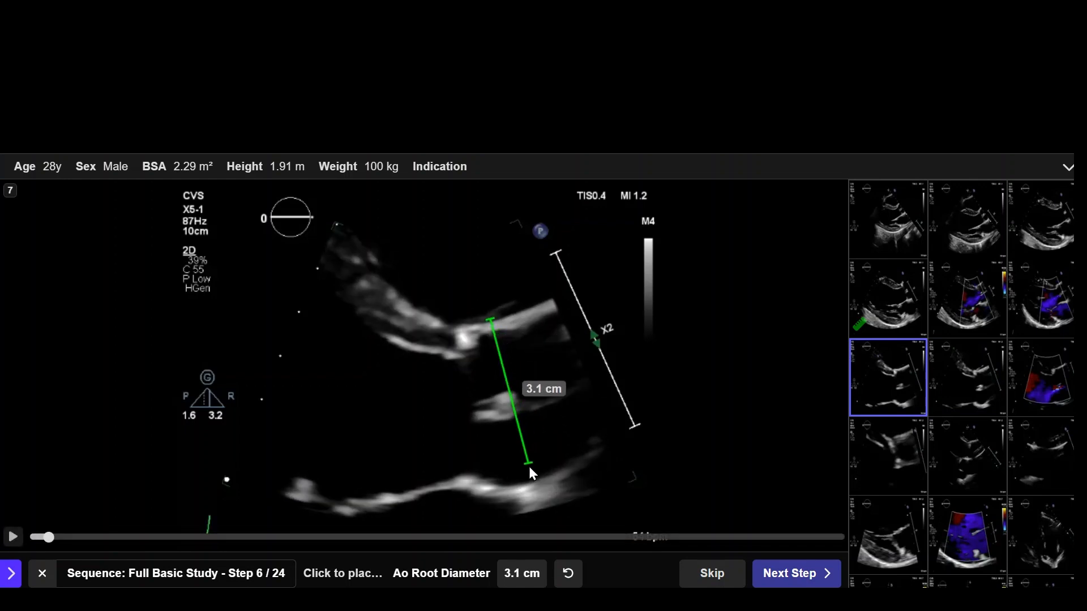
pyautogui.click(532, 487)
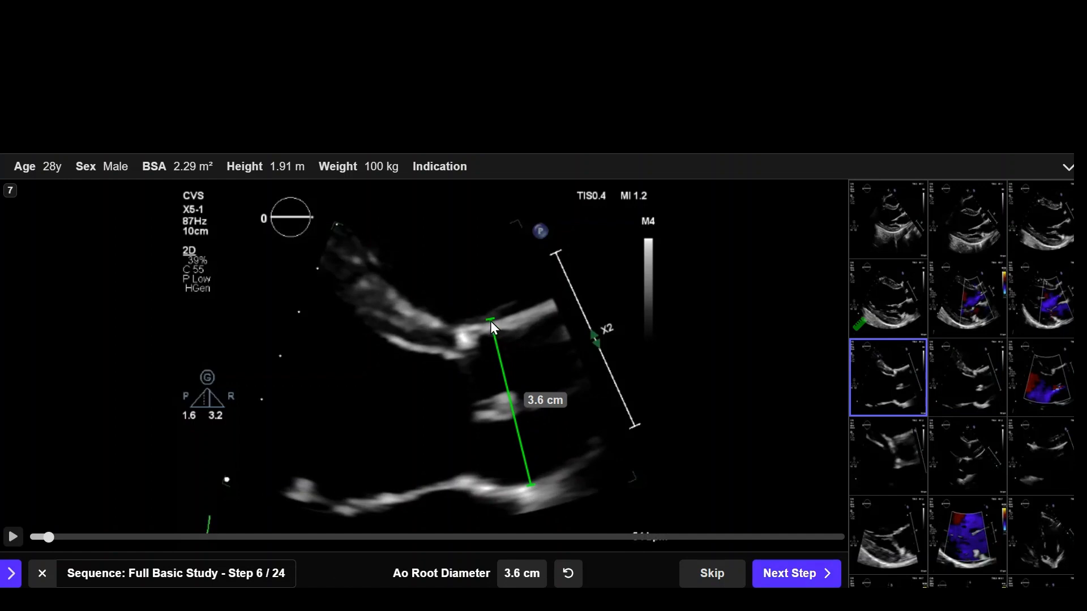
pyautogui.moveTo(491, 321); pyautogui.dragTo(493, 324)
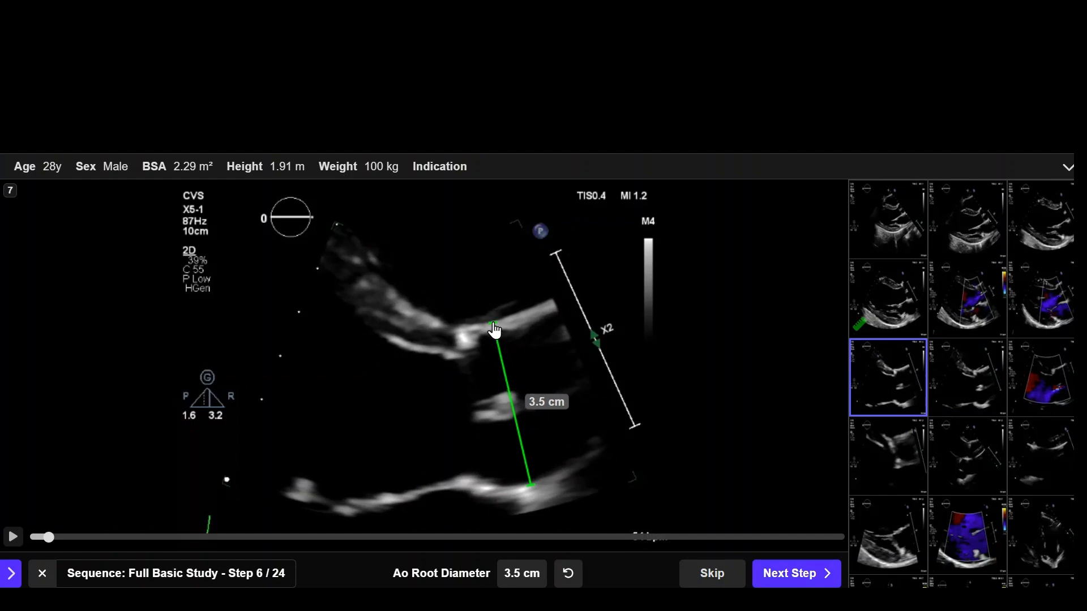
pyautogui.click(797, 583)
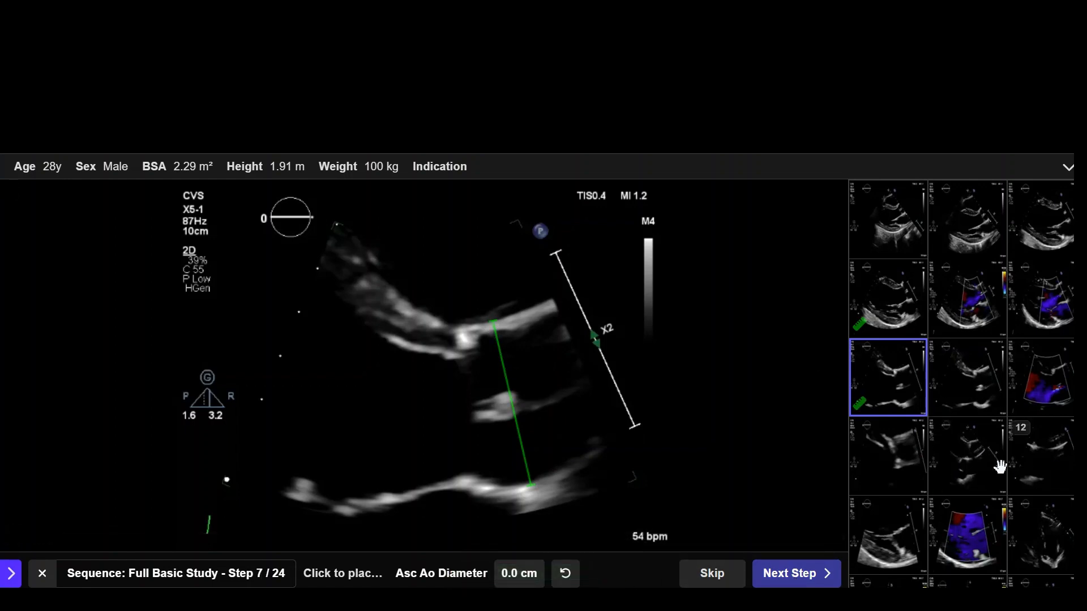
# Step: Measure the Asc Ao Diameter on clip 12 between the two walls of the ascending aorta and save it
pyautogui.click(978, 458)
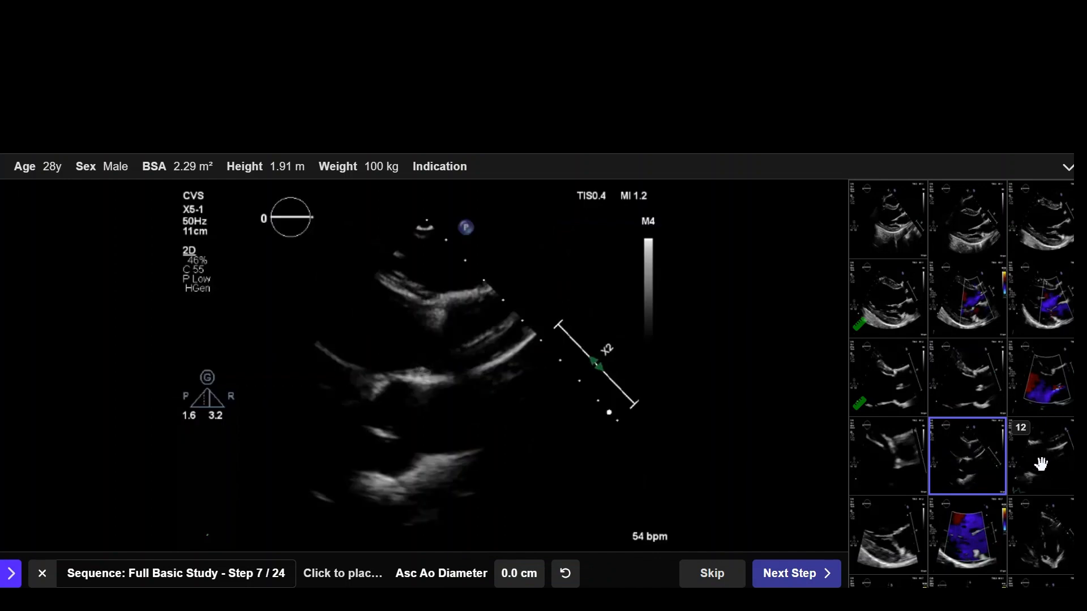
pyautogui.click(1041, 464)
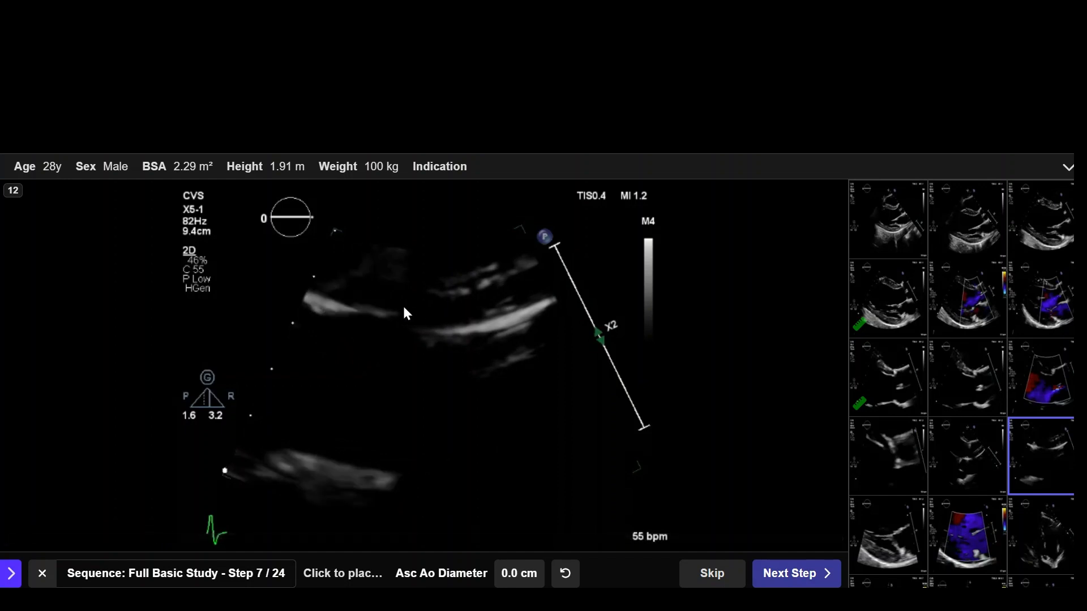
pyautogui.moveTo(395, 311); pyautogui.dragTo(382, 471)
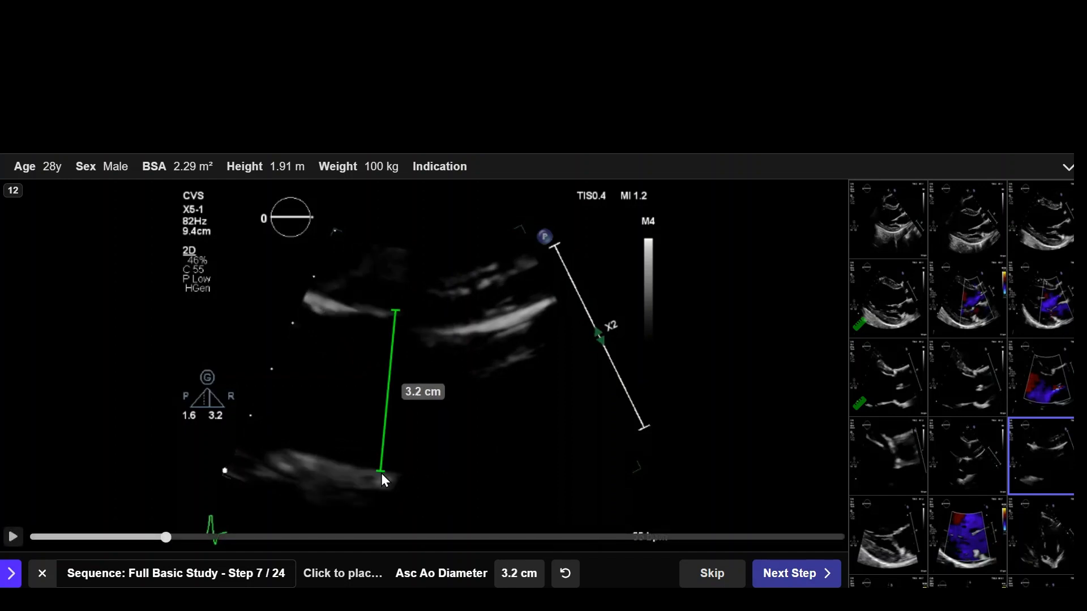
pyautogui.click(804, 582)
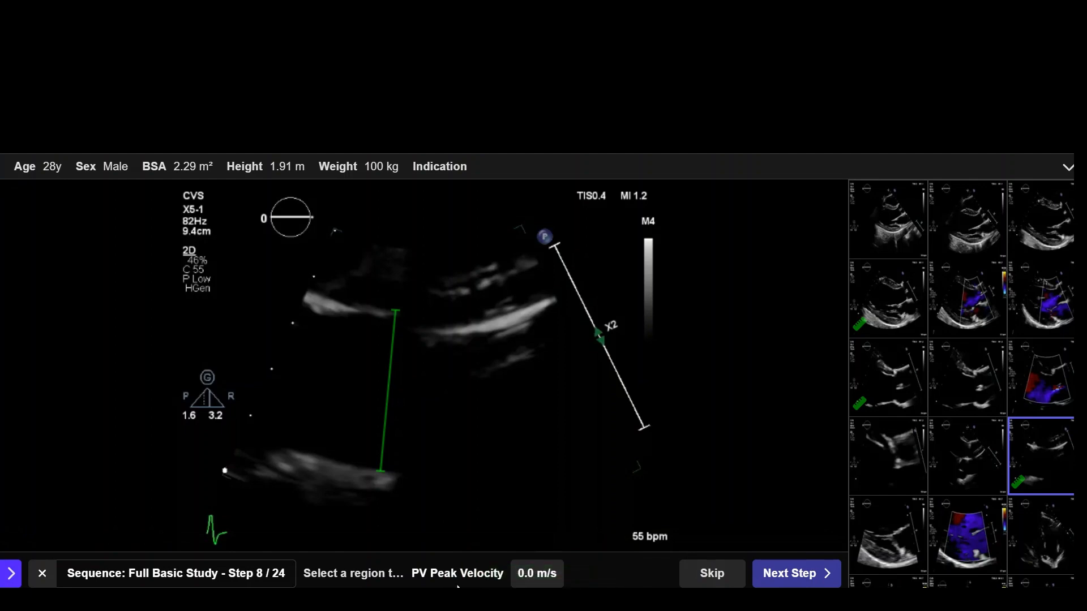
# Step: Mark the PV Peak Velocity at the peak of the first CW Doppler envelope on clip 21 and save it with the PV Peak Gradient
pyautogui.scroll(-5, 917, 483)
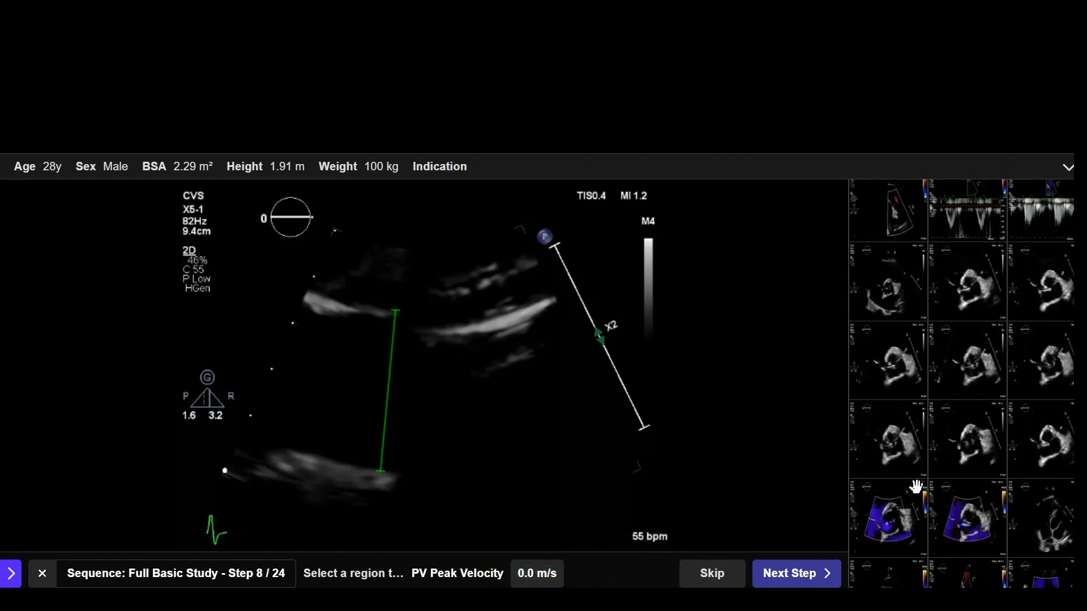
pyautogui.scroll(3, 951, 465)
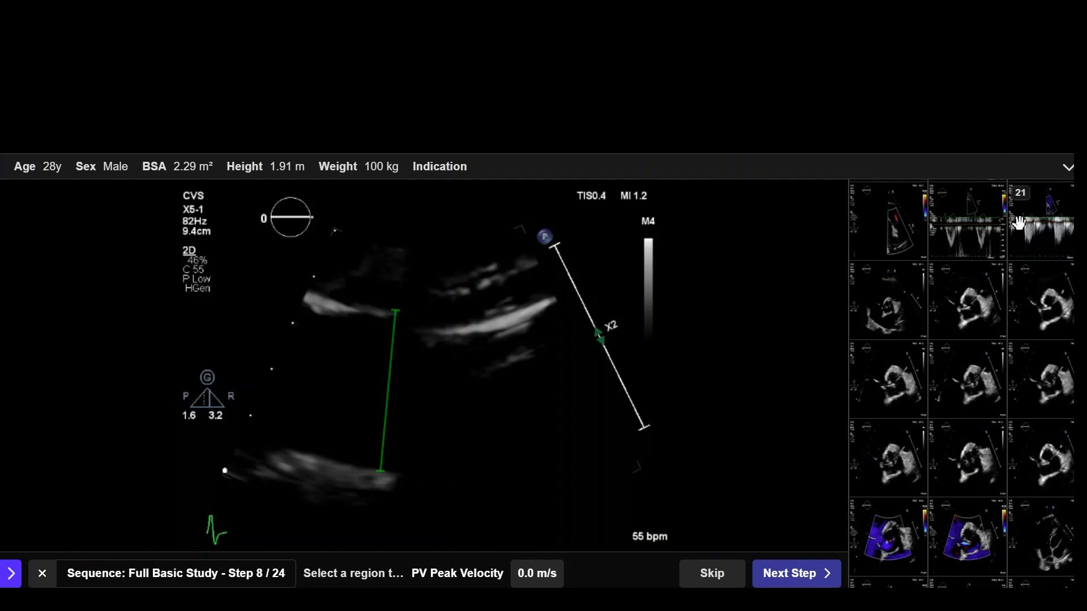
pyautogui.click(959, 233)
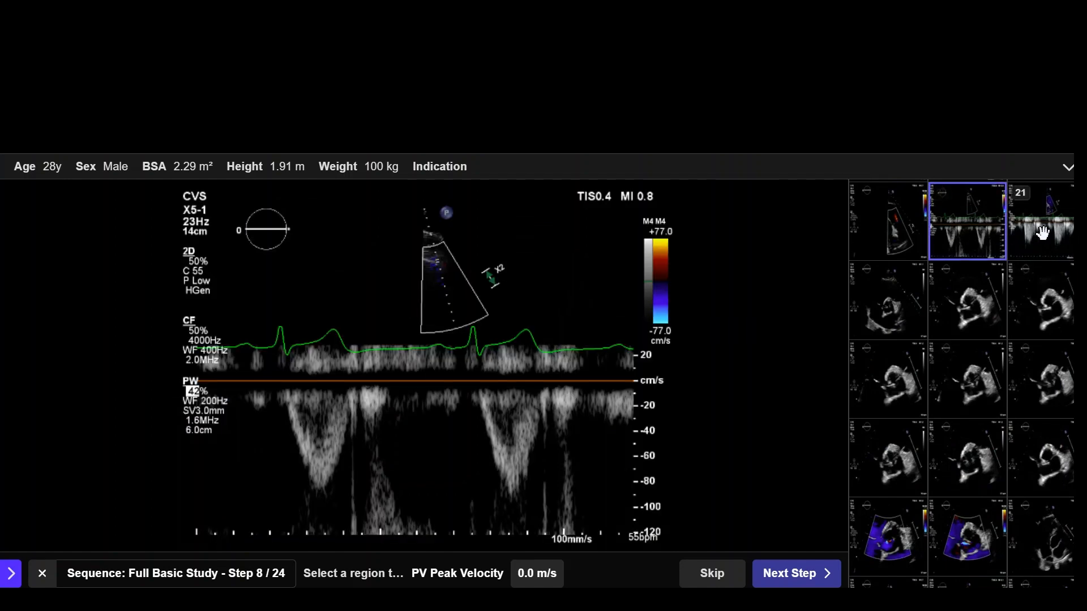
pyautogui.click(1043, 232)
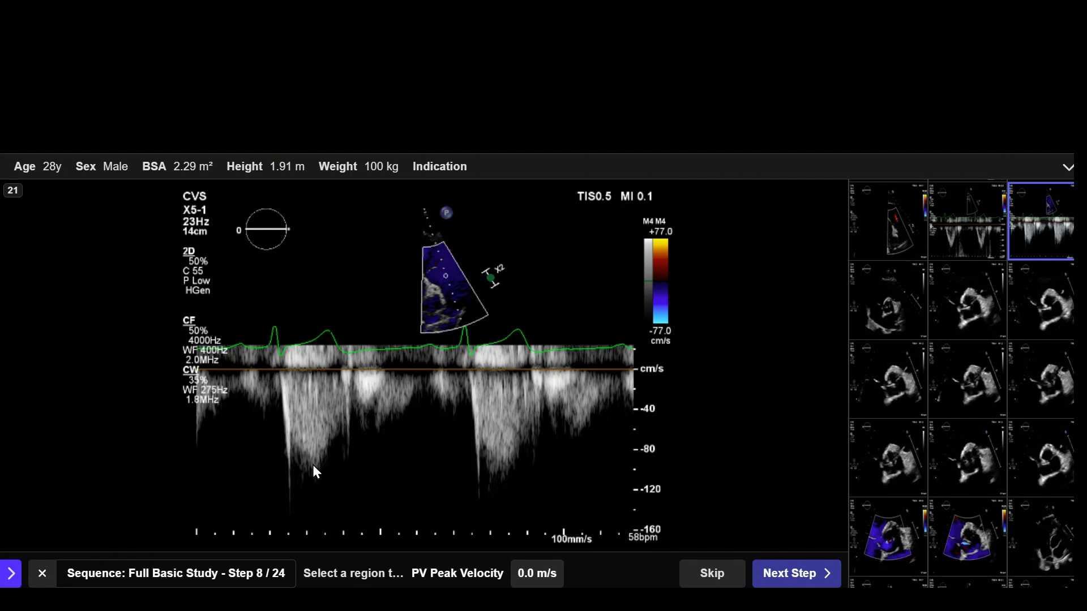
pyautogui.click(315, 471)
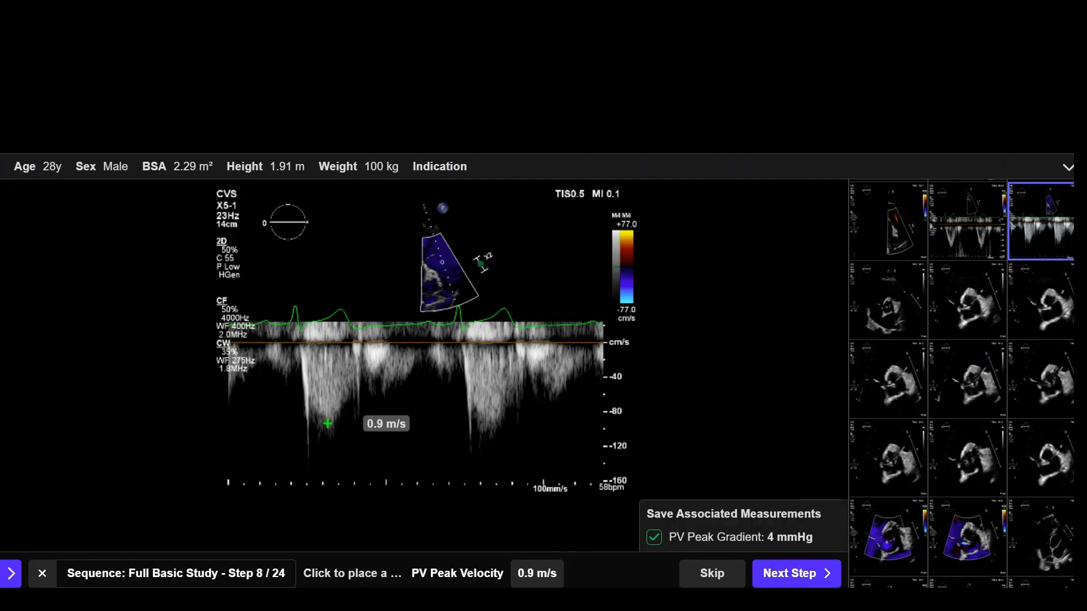
pyautogui.click(796, 573)
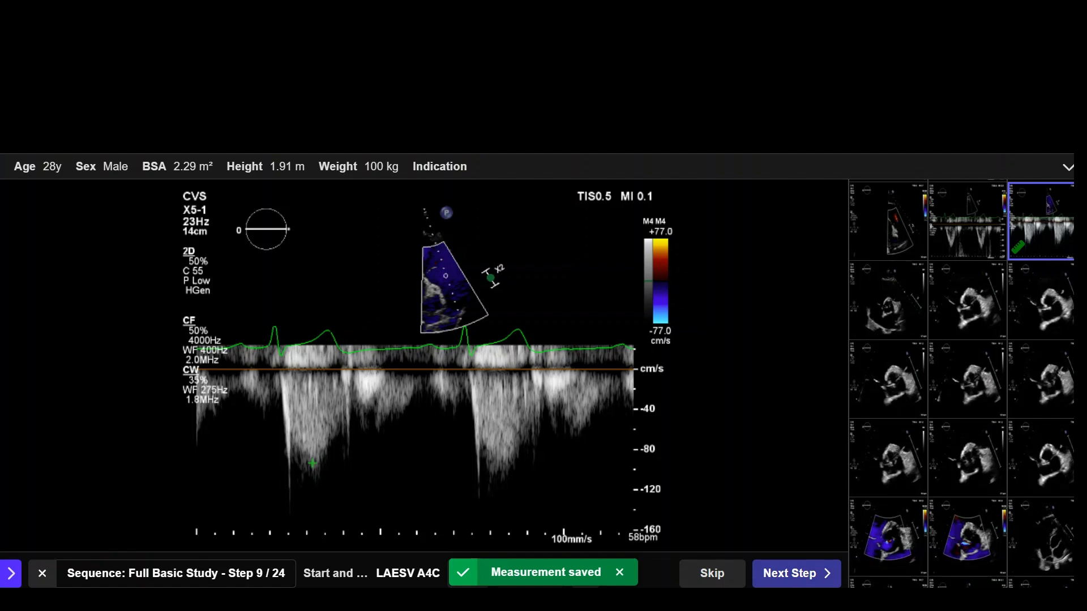
# Step: Trace the left atrium on clip 49 for LAESV A4C, adjust the long-axis endpoint on the atrial roof, and save it with associated measurements
pyautogui.scroll(-3, 1023, 357)
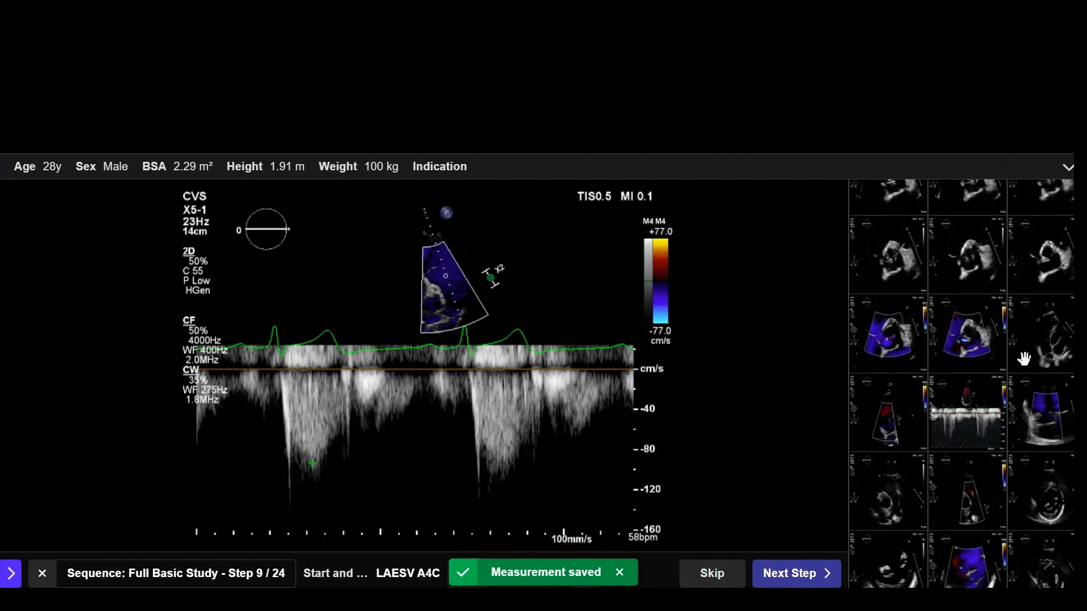
pyautogui.scroll(-3, 1023, 357)
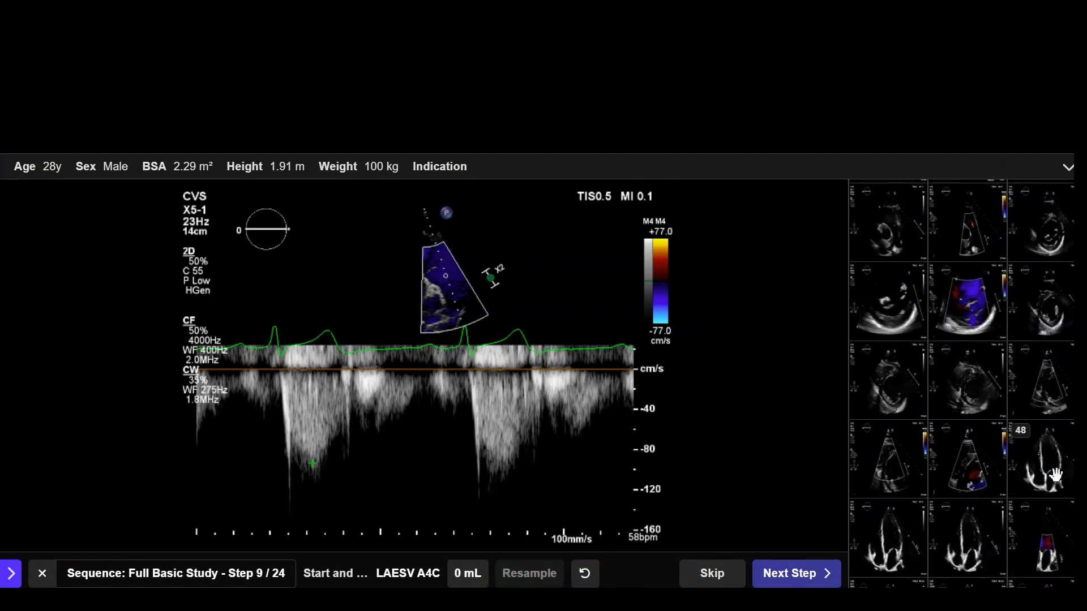
pyautogui.click(1054, 474)
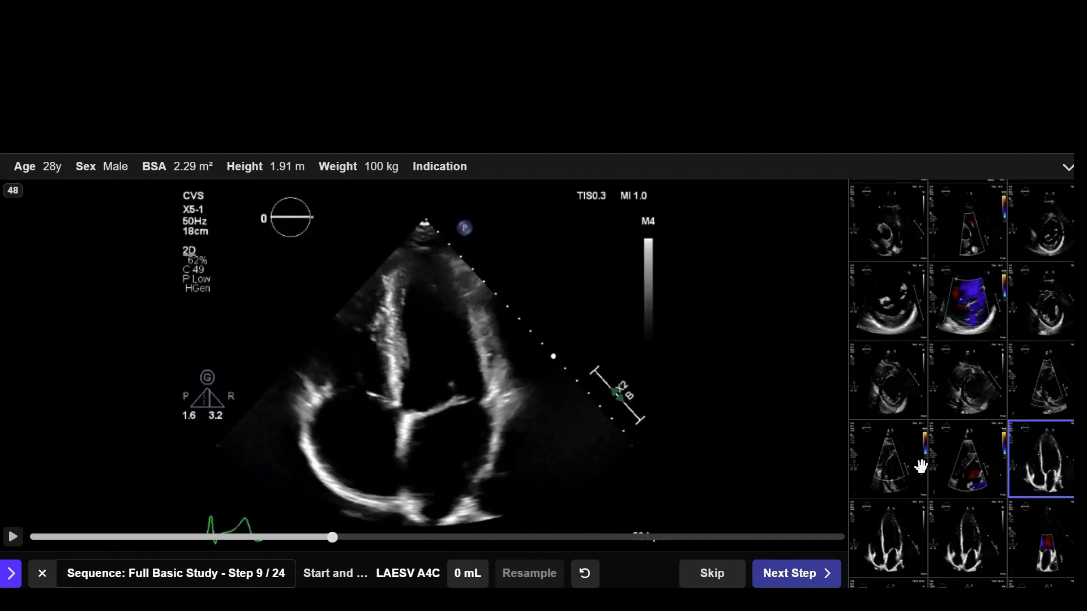
pyautogui.click(915, 534)
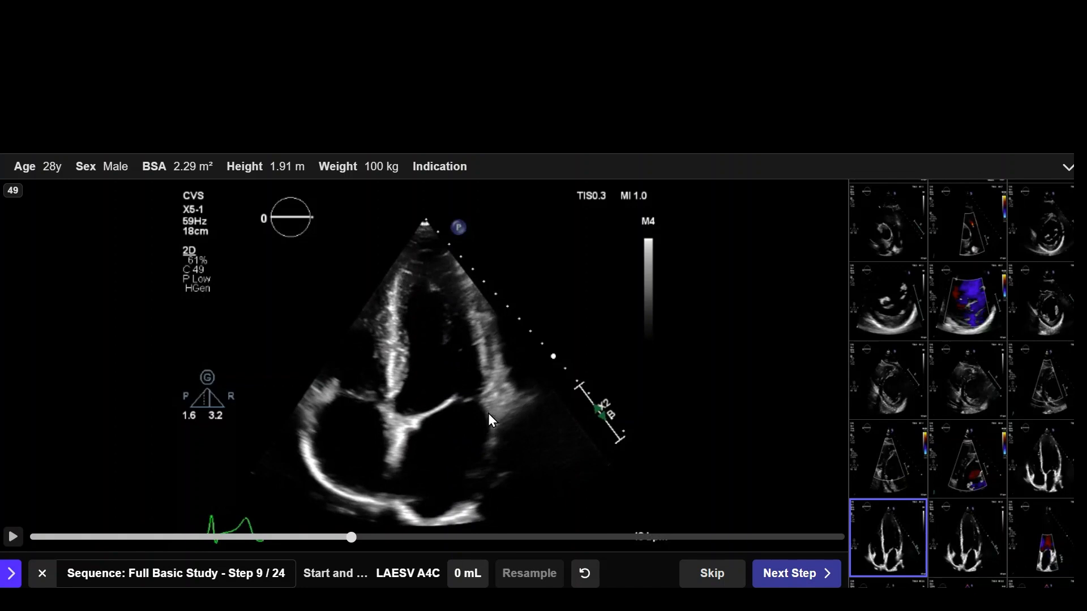
pyautogui.moveTo(488, 414); pyautogui.dragTo(505, 464)
pyautogui.moveTo(420, 520); pyautogui.dragTo(399, 477)
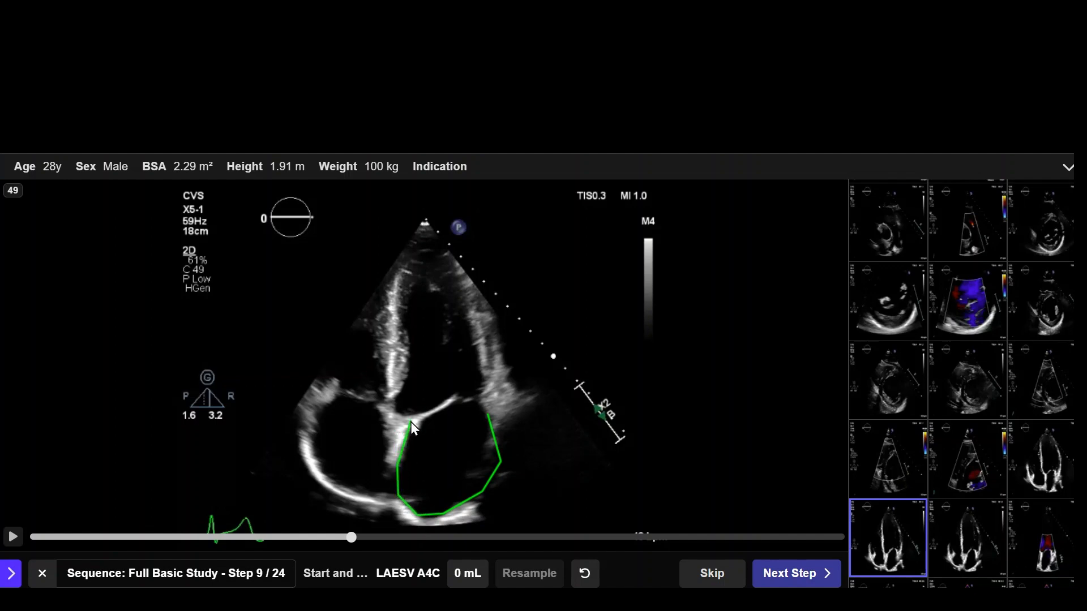
pyautogui.moveTo(415, 417); pyautogui.dragTo(416, 418)
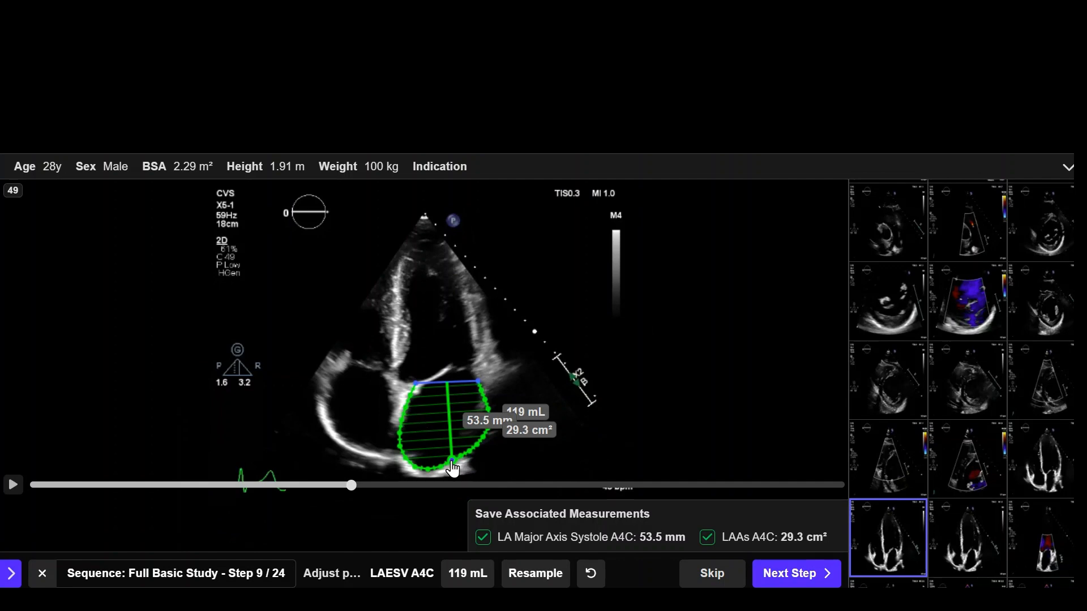
pyautogui.moveTo(451, 461); pyautogui.dragTo(461, 464)
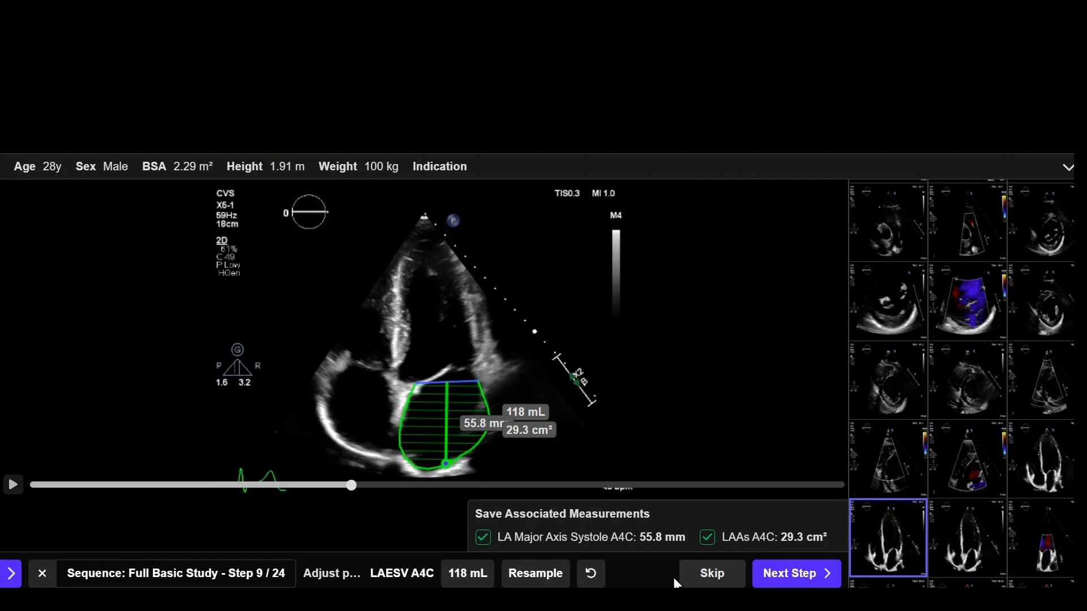
pyautogui.click(803, 576)
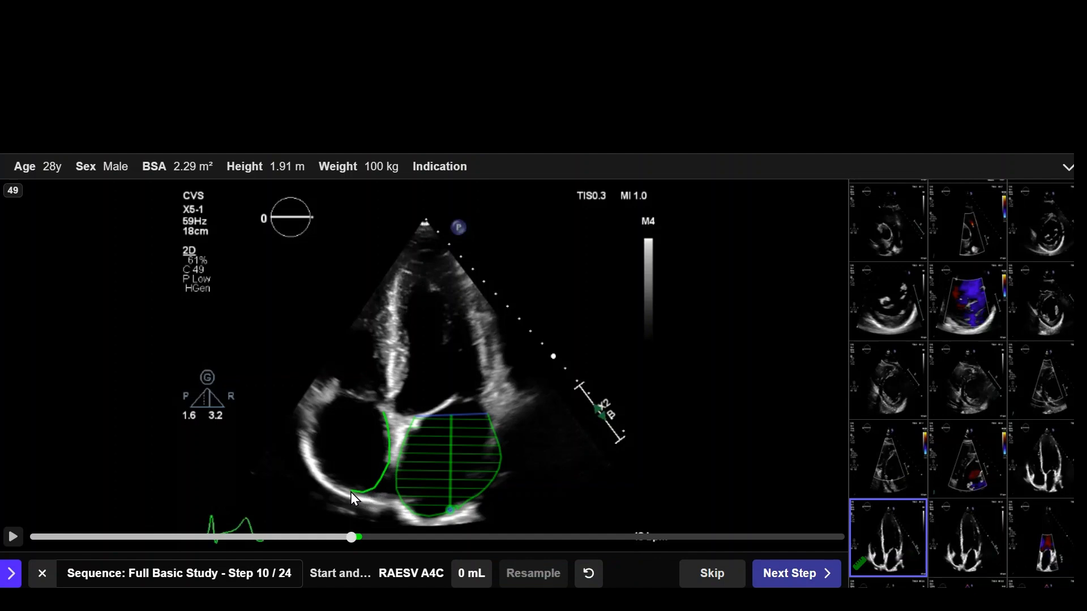
# Step: Trace the right atrium on the same clip 49 frame for RAESV A4C and save it with RA Major Axis Systole and RAAs
pyautogui.click(322, 476)
pyautogui.click(310, 451)
pyautogui.click(325, 398)
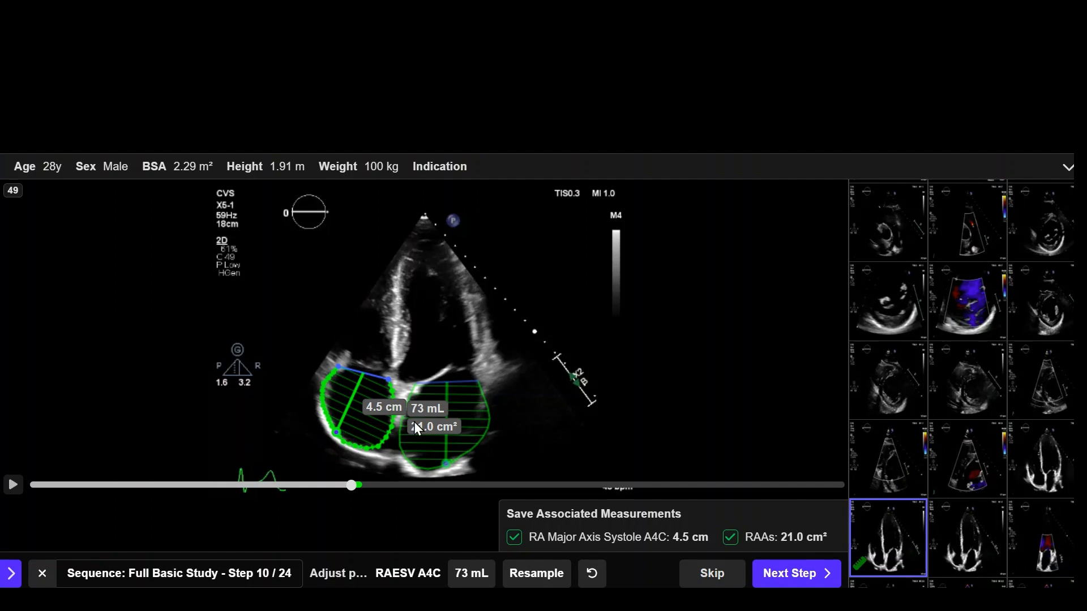
pyautogui.click(786, 577)
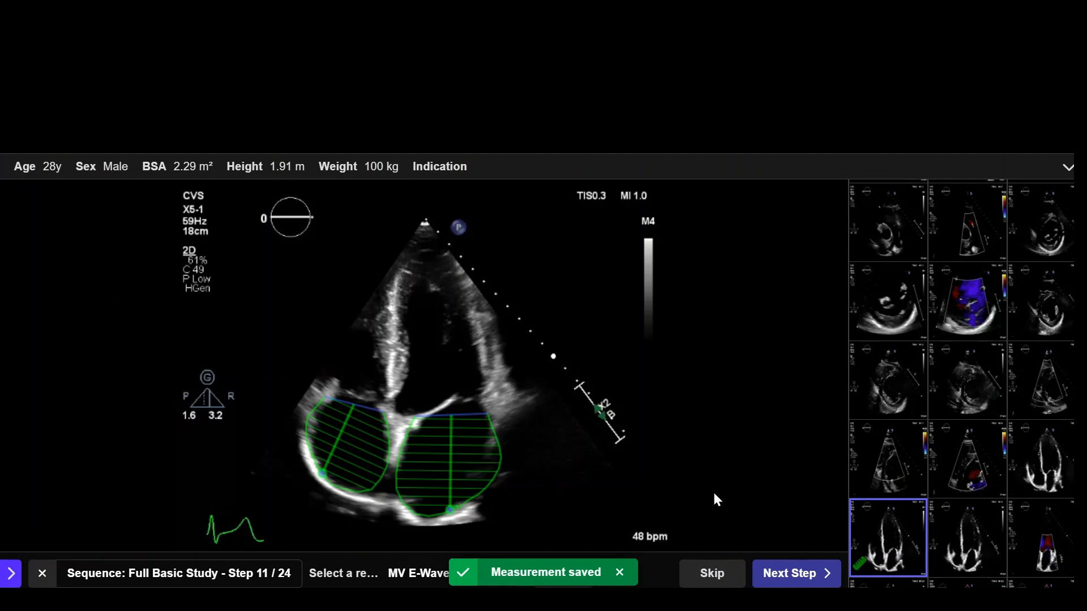
# Step: Mark the MV E-Wave Peak Velocity at the first tall peak of the PW Doppler trace on clip 52 and save it
pyautogui.scroll(-4, 887, 397)
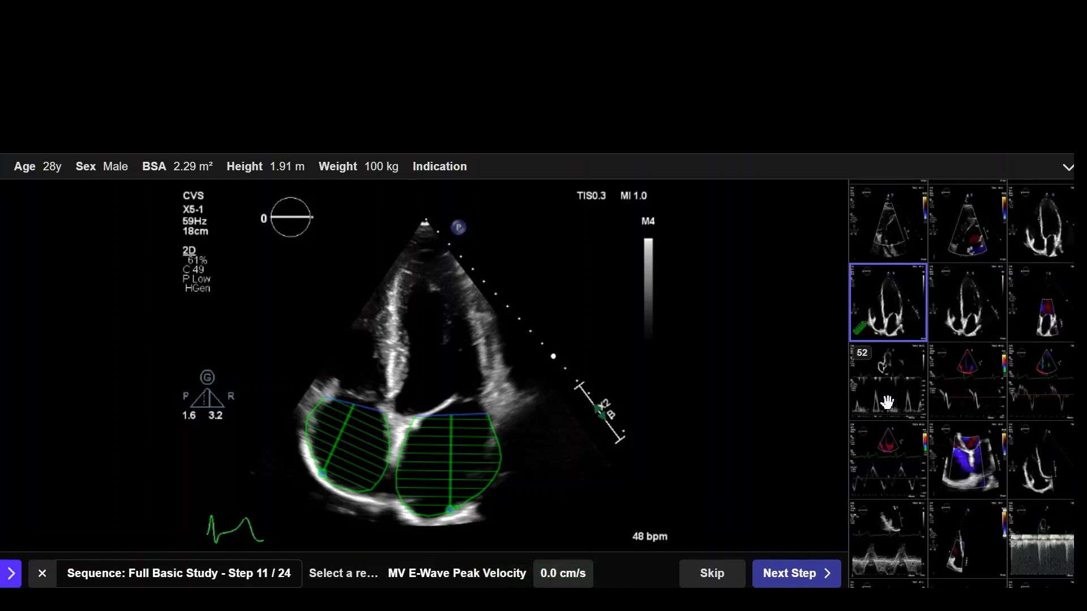
pyautogui.click(887, 402)
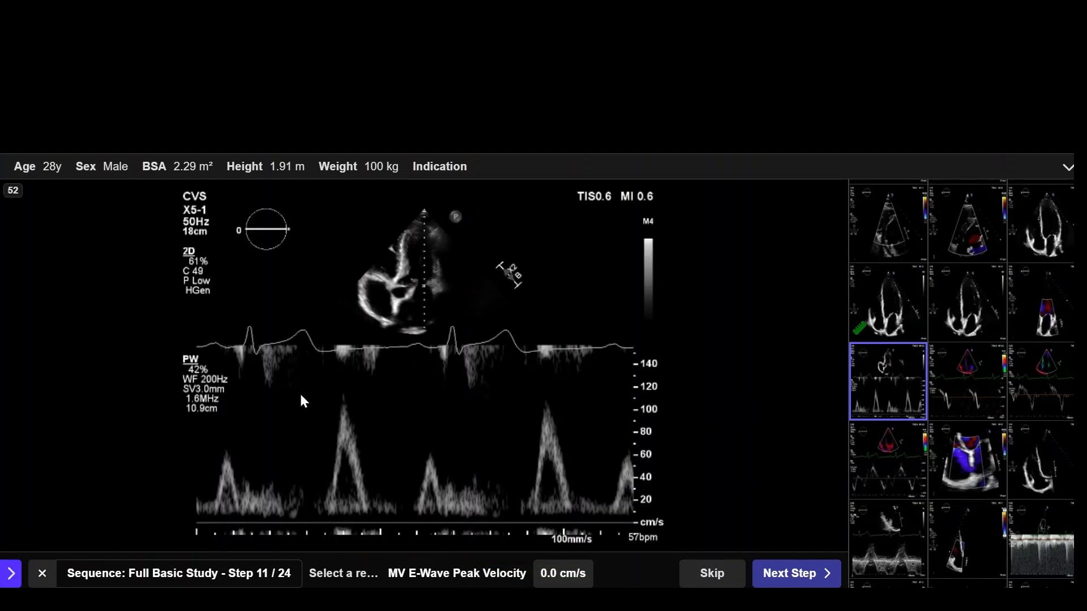
pyautogui.click(346, 403)
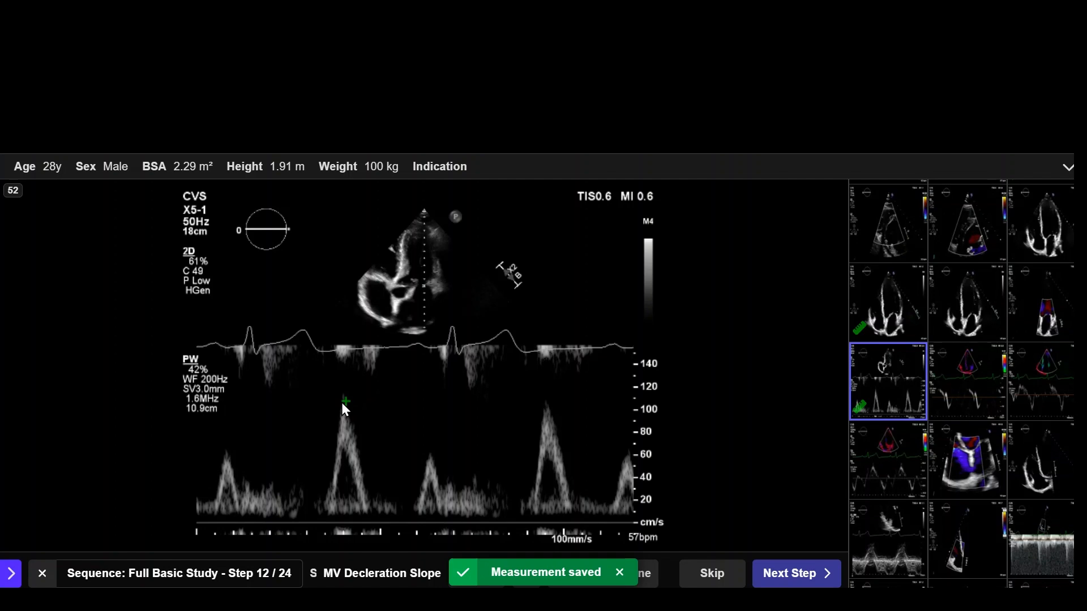
# Step: Measure the MV deceleration slope from the same E-wave peak down to the baseline and save it with all associated measurements
pyautogui.click(345, 397)
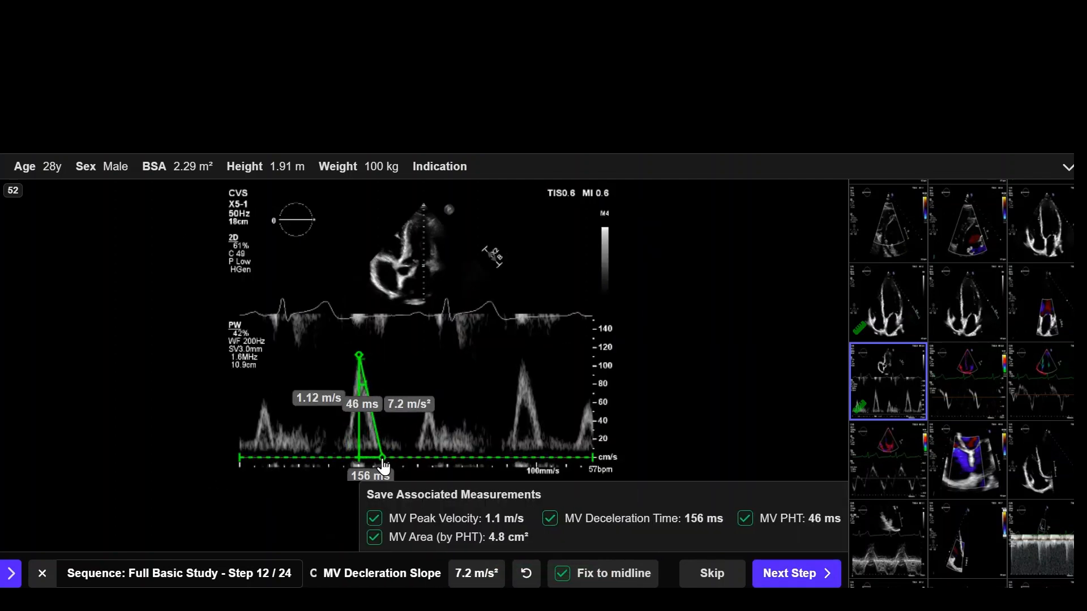
pyautogui.click(384, 467)
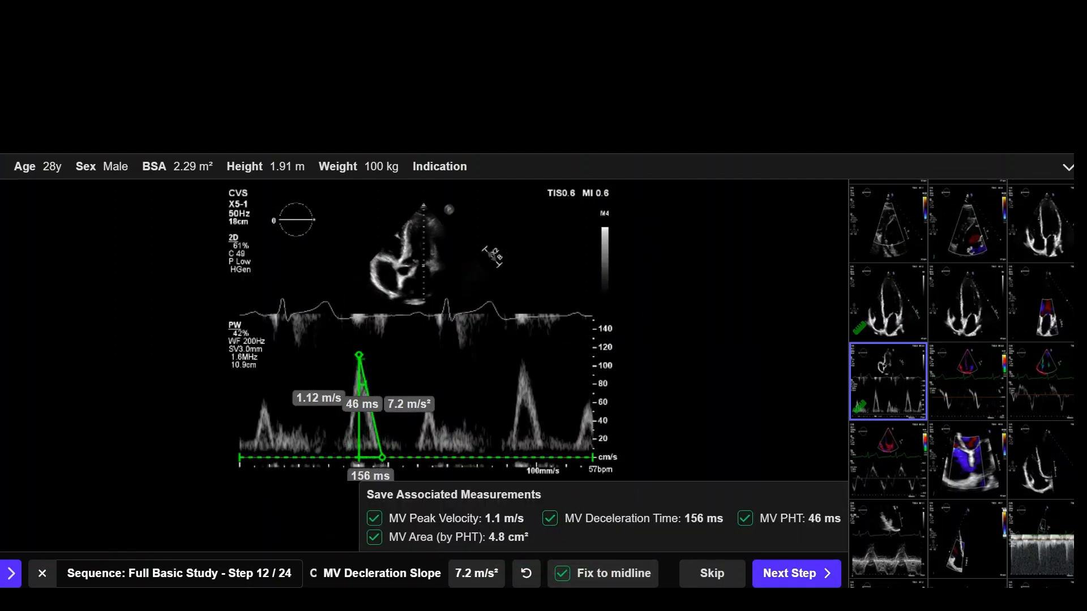
pyautogui.click(804, 575)
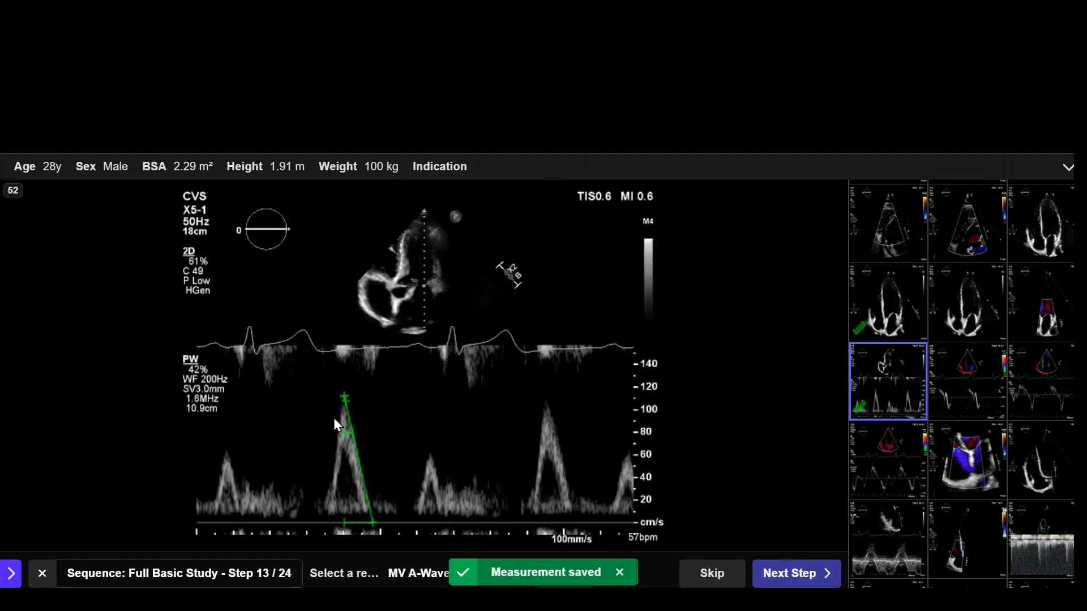
# Step: Mark the MV A-Wave Peak Velocity on the smaller peak following the measured E wave, refine the marker, and save it
pyautogui.click(429, 453)
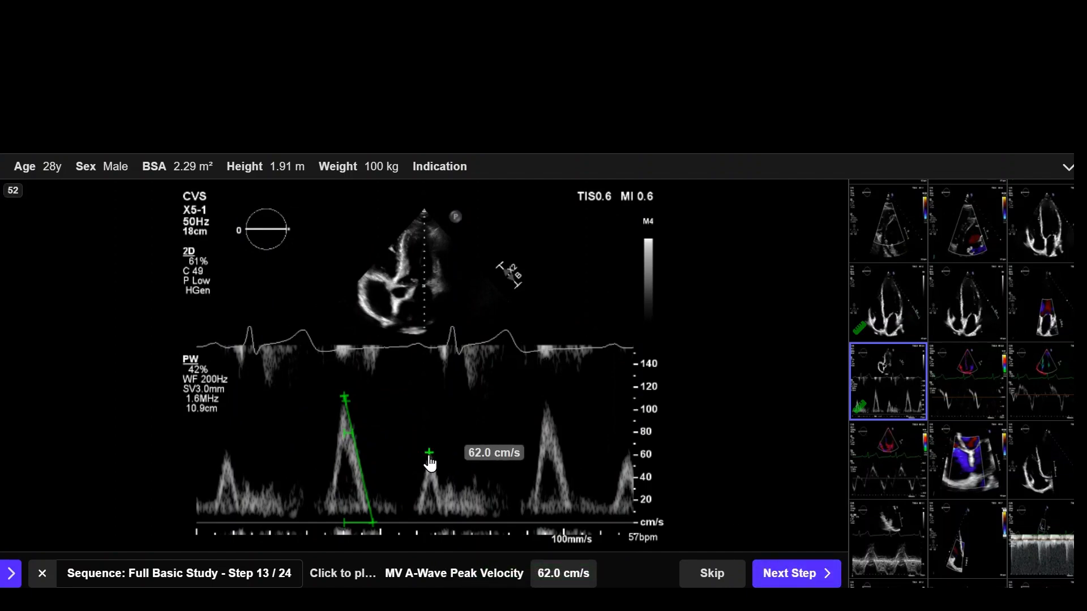
pyautogui.moveTo(429, 456); pyautogui.dragTo(432, 459)
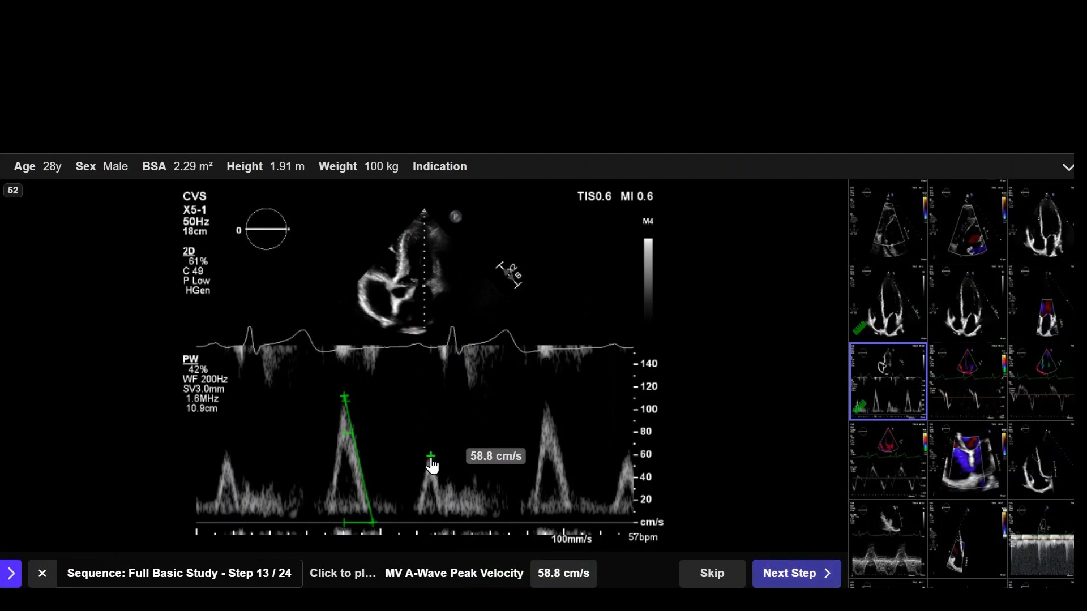
pyautogui.click(793, 573)
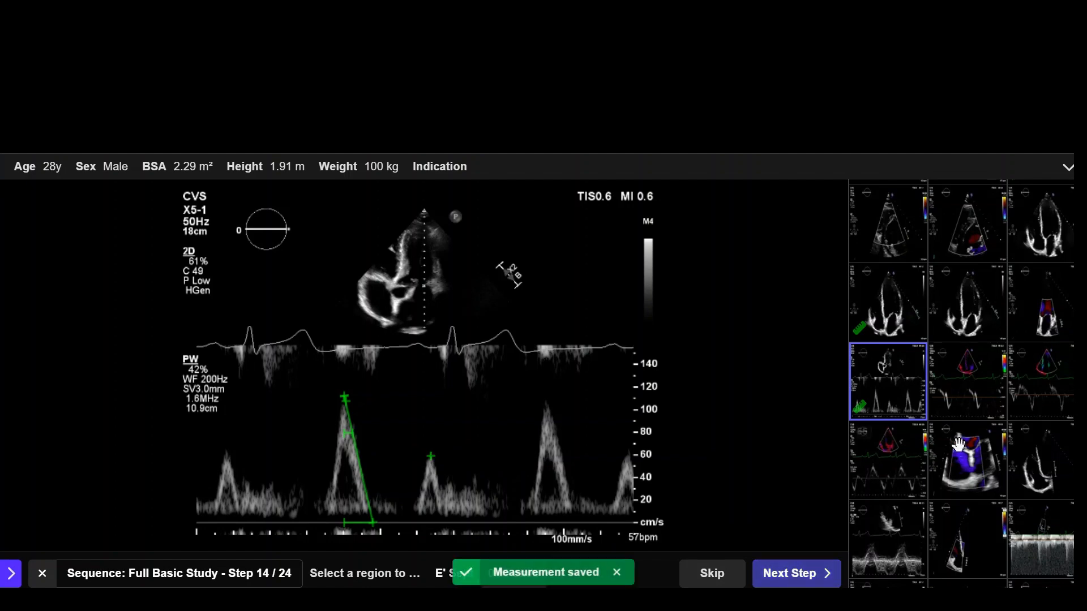
# Step: Mark the E' Sept velocity at the lowest point of the first downward tissue Doppler wave on clip 53 and save it
pyautogui.click(968, 392)
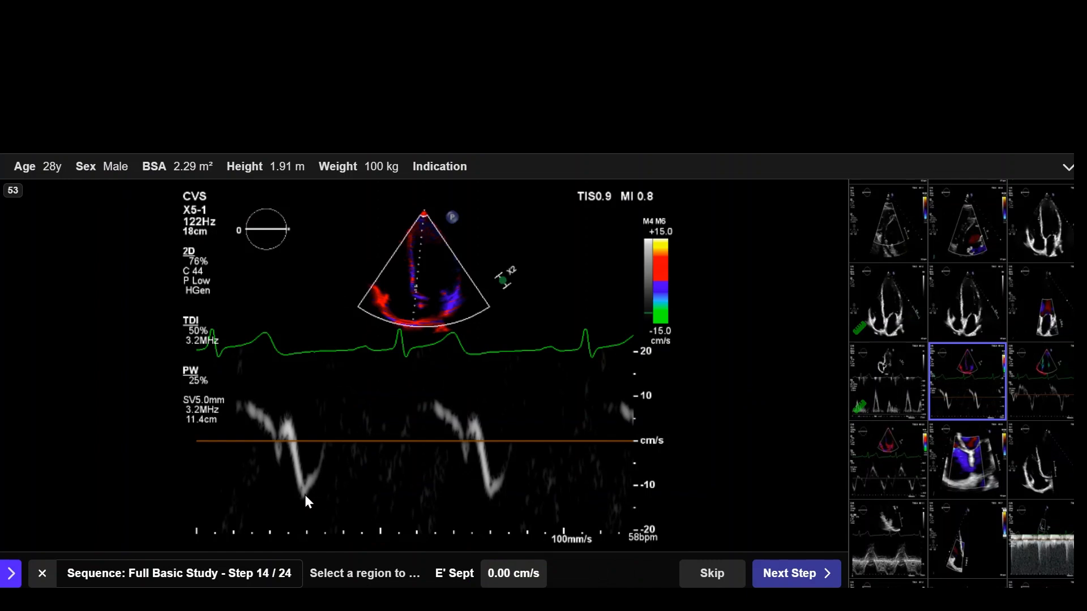
pyautogui.click(304, 496)
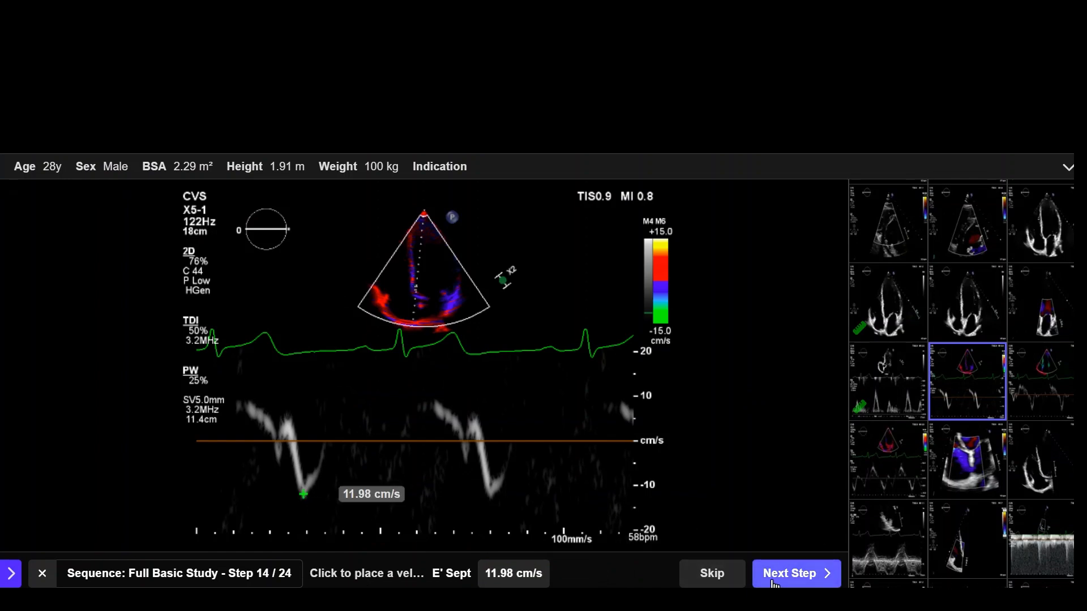
pyautogui.click(774, 582)
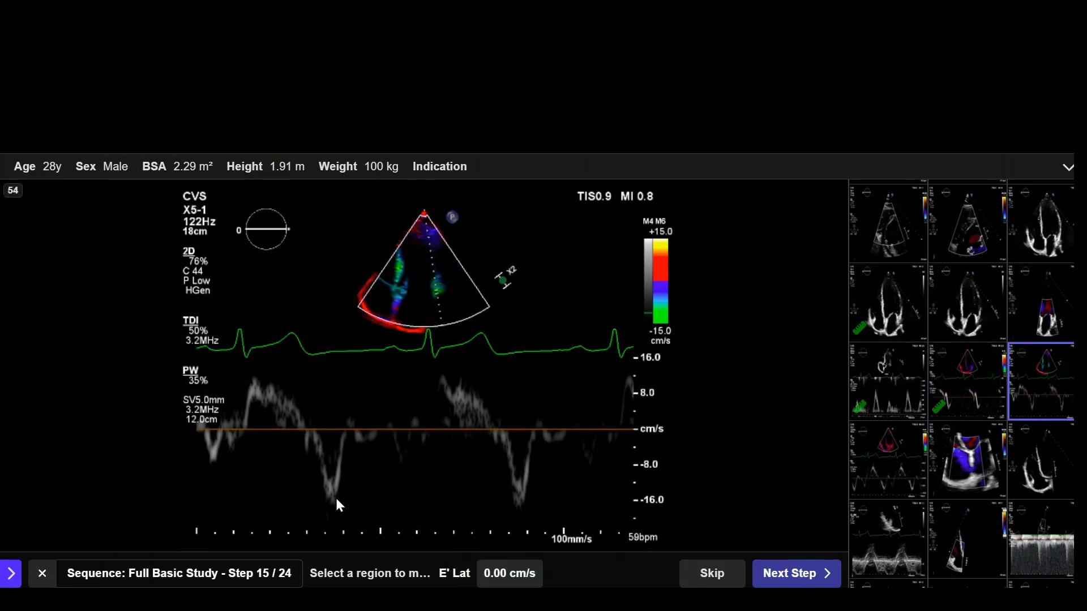
# Step: Mark the E' Lat velocity at the first deep downward wave on clip 54, refine it to the tip, and save it
pyautogui.click(335, 498)
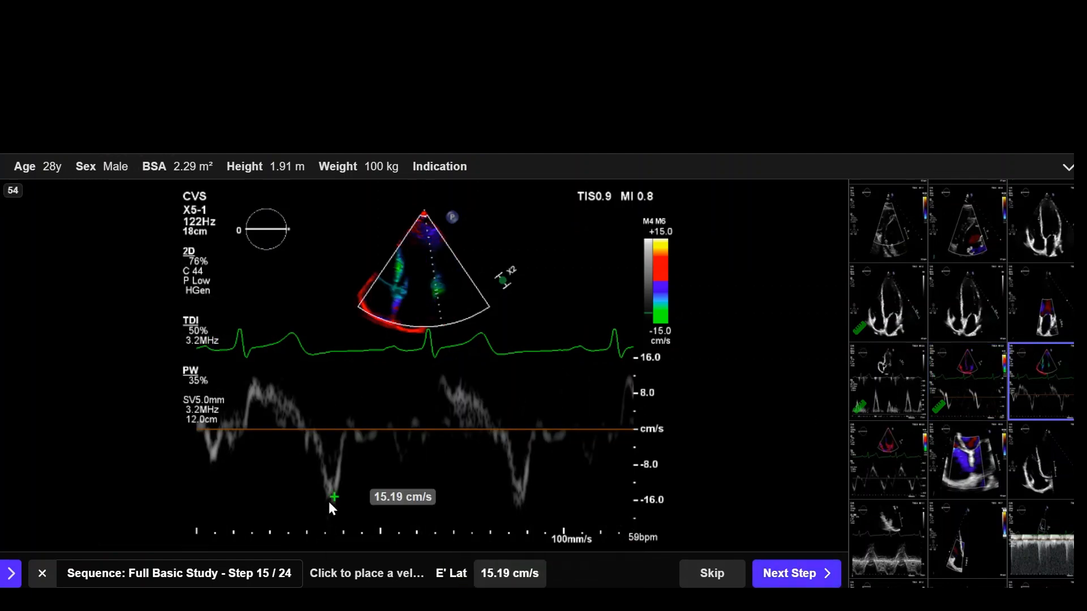
pyautogui.click(333, 500)
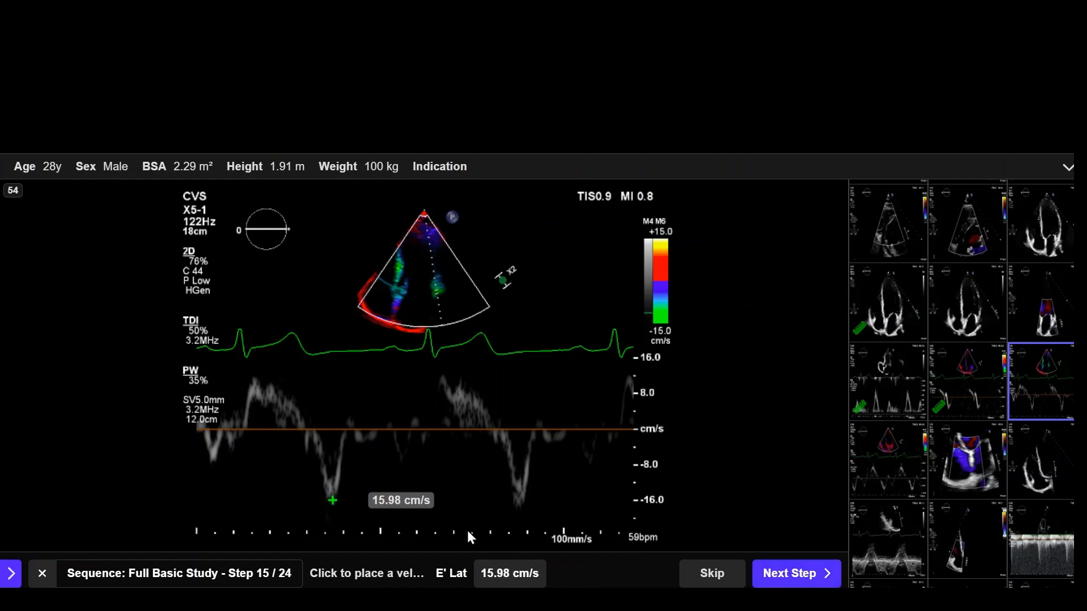
pyautogui.click(798, 573)
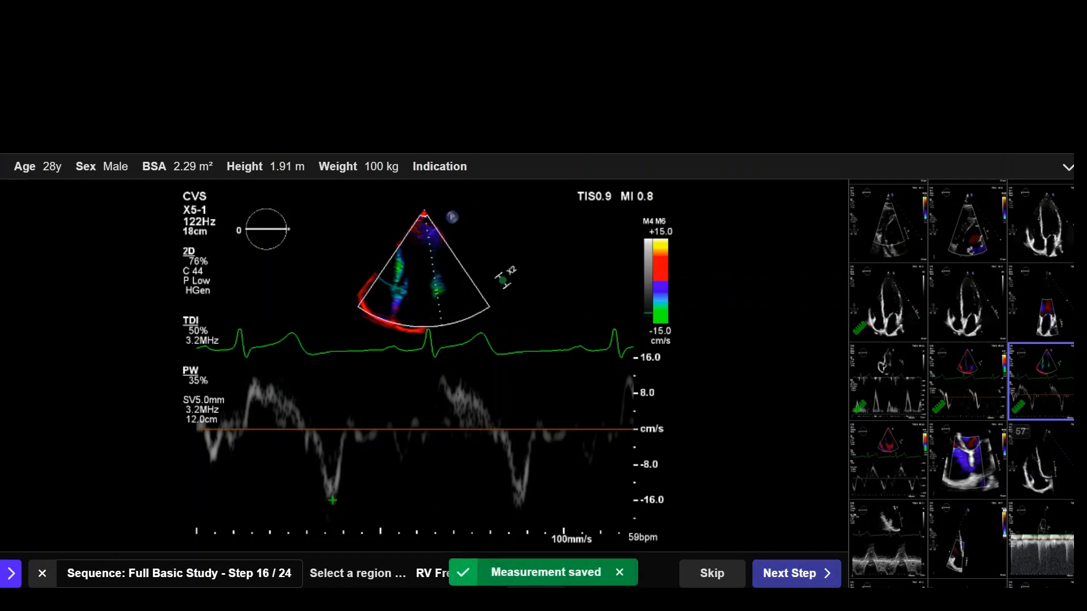
# Step: Mark the RV Free Wall S' velocity at the first tall upward tissue Doppler peak on clip 55 and save it
pyautogui.click(892, 461)
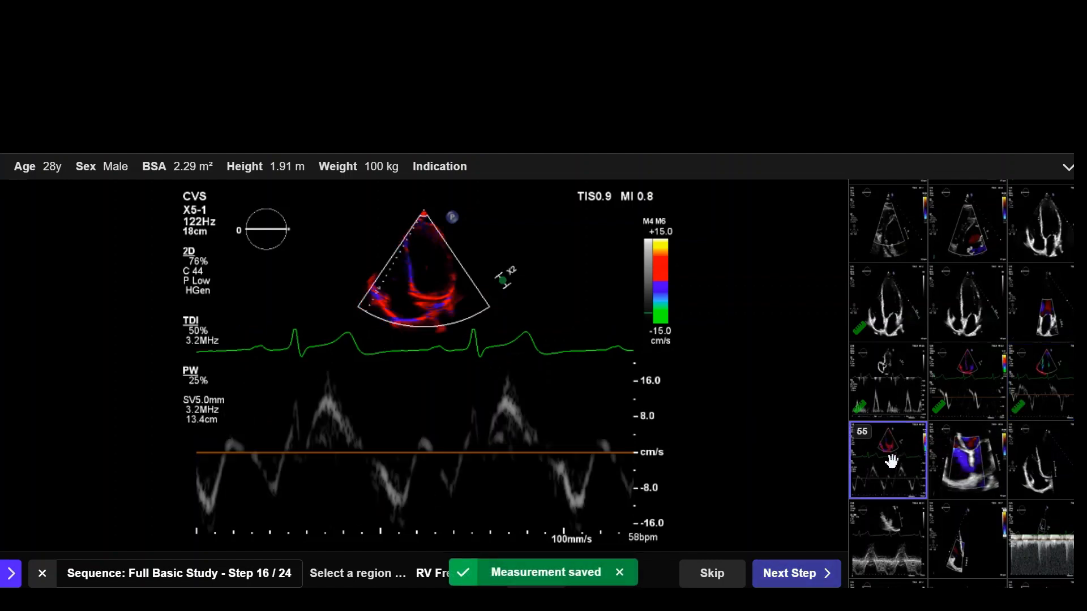
pyautogui.click(327, 396)
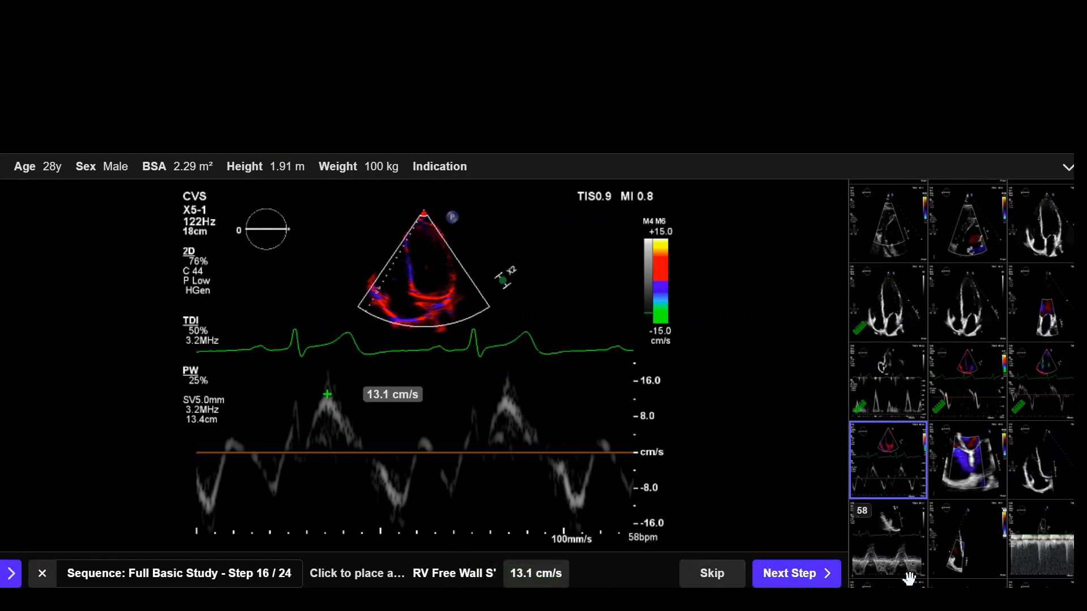
pyautogui.click(786, 576)
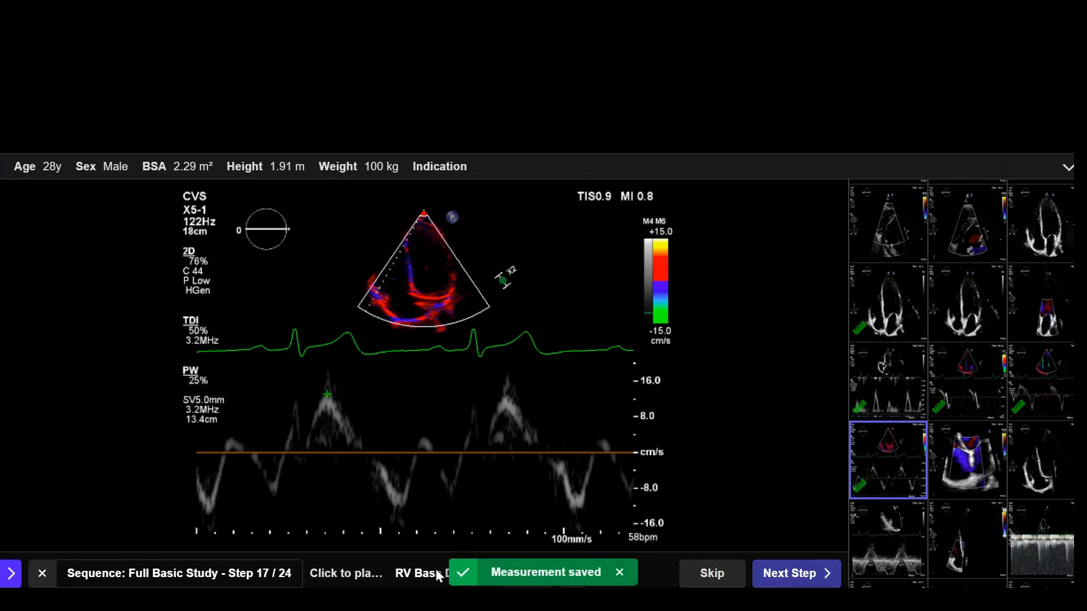
# Step: Measure the RV Base Diameter on clip 57 from the free wall to the septum just above the tricuspid valve and save it
pyautogui.click(1042, 485)
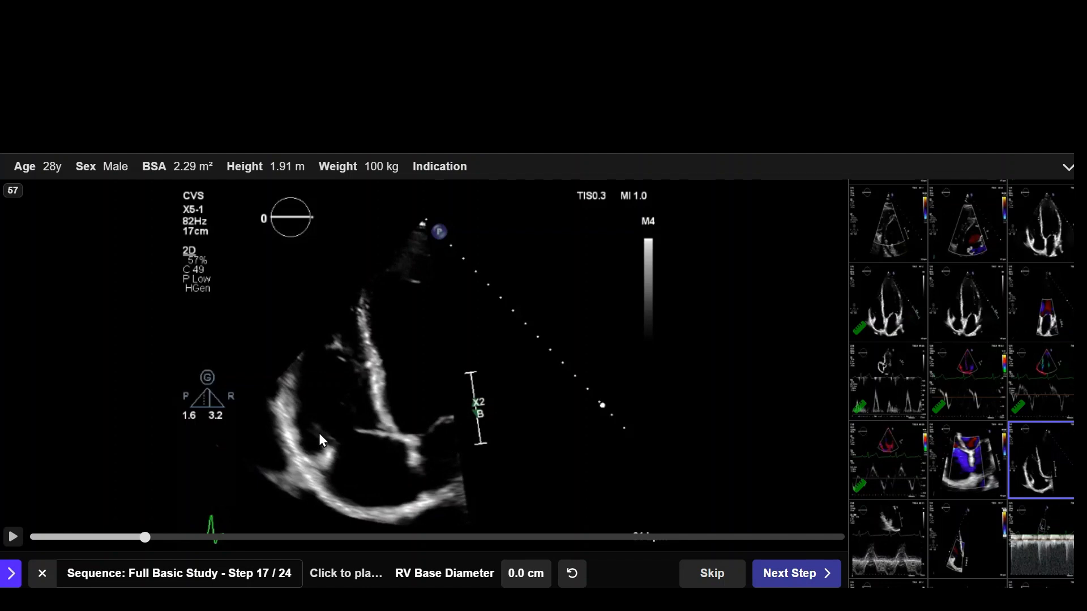
pyautogui.moveTo(306, 449); pyautogui.dragTo(379, 417)
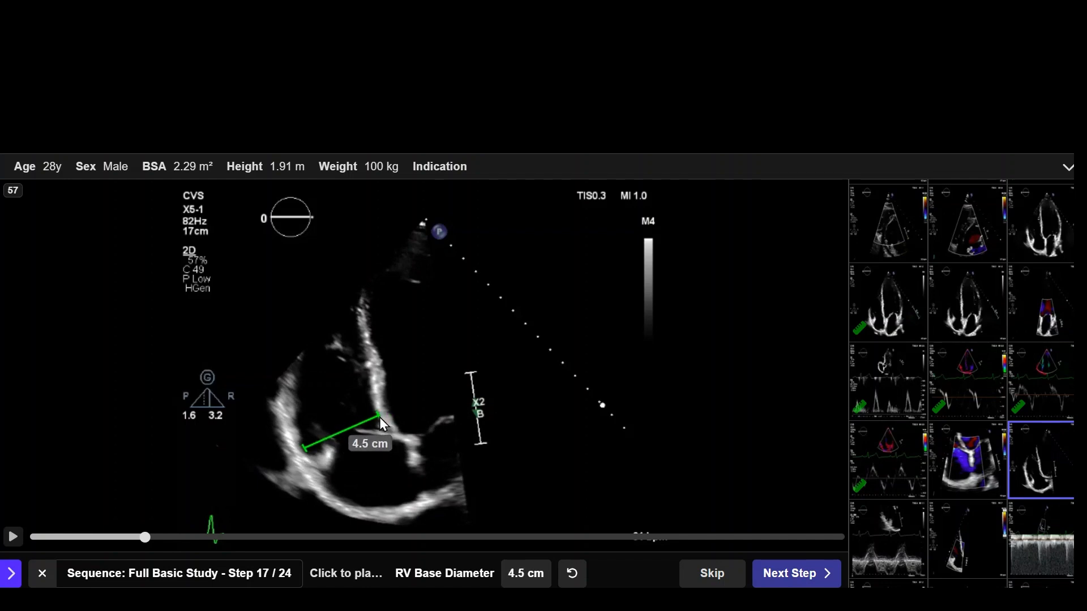
pyautogui.click(800, 574)
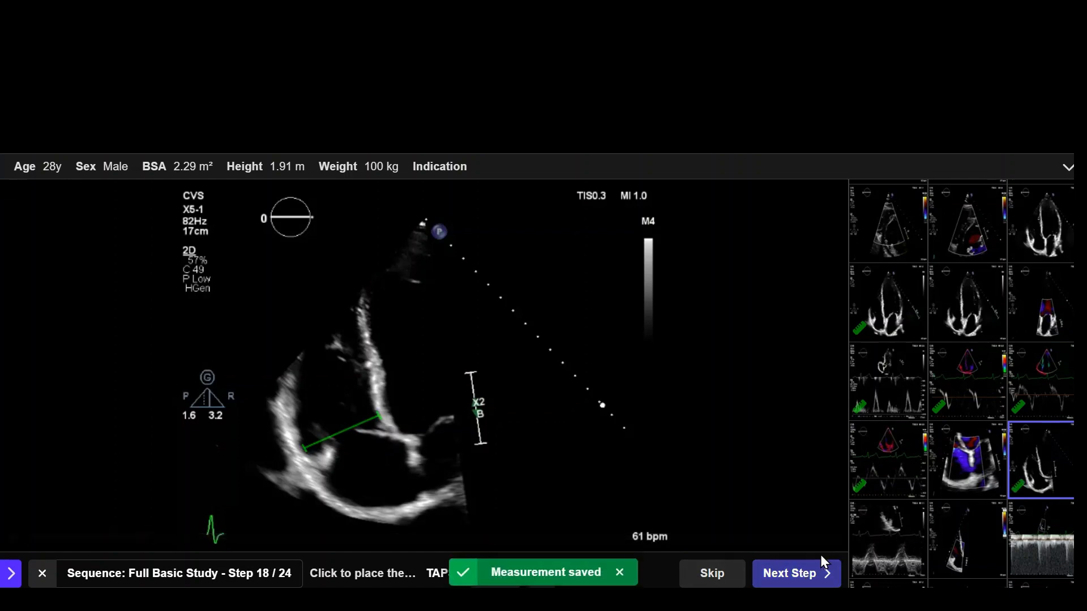
# Step: Measure TAPSE on the M-mode trace of clip 58 from the baseline trough to the height of the second peak and save it
pyautogui.click(900, 544)
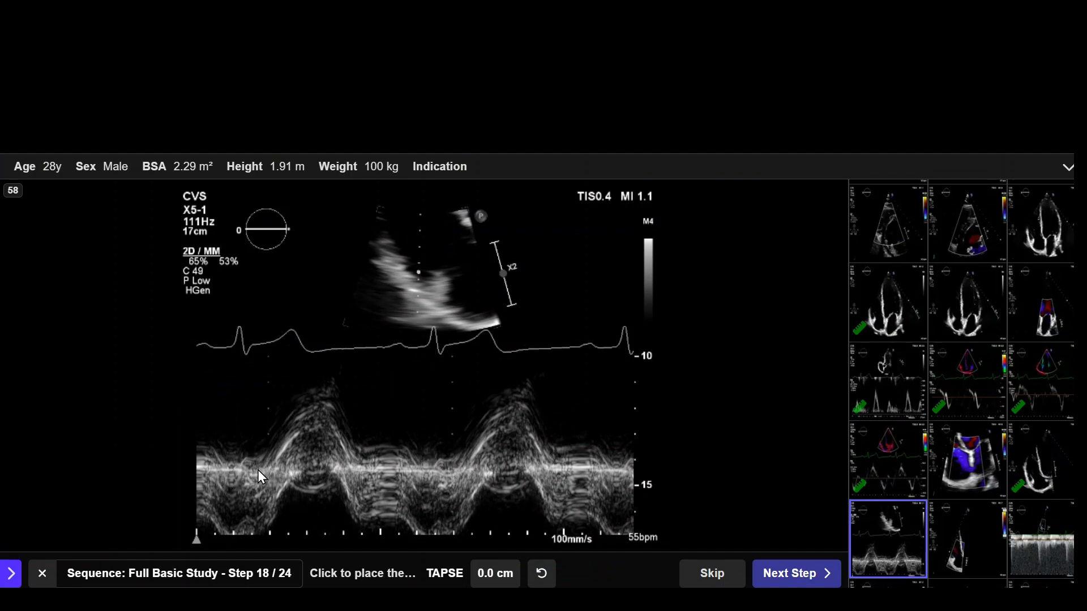
pyautogui.click(455, 470)
pyautogui.click(513, 405)
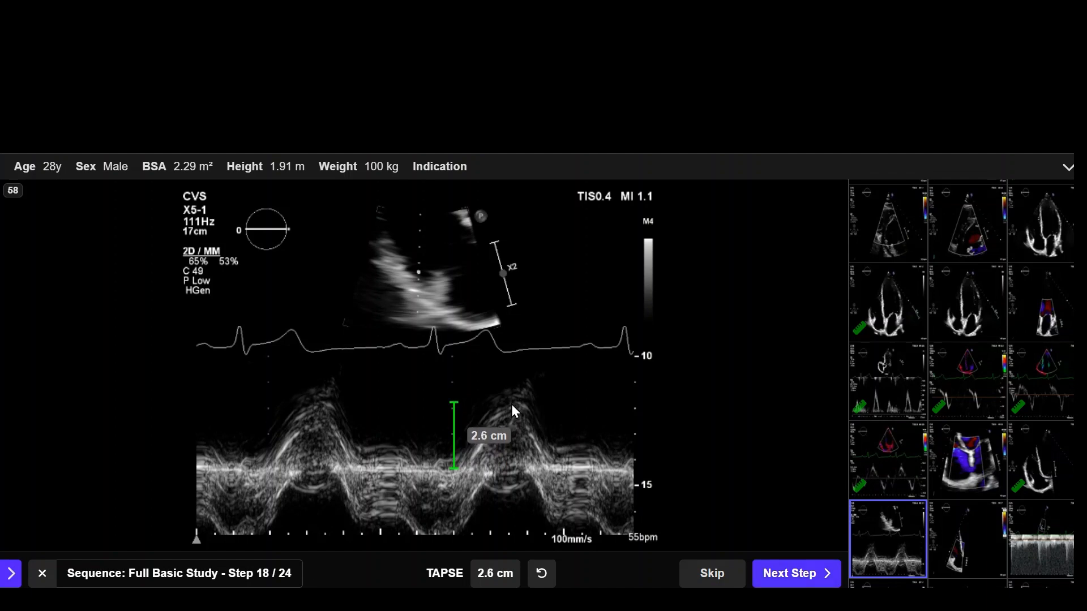
pyautogui.click(806, 572)
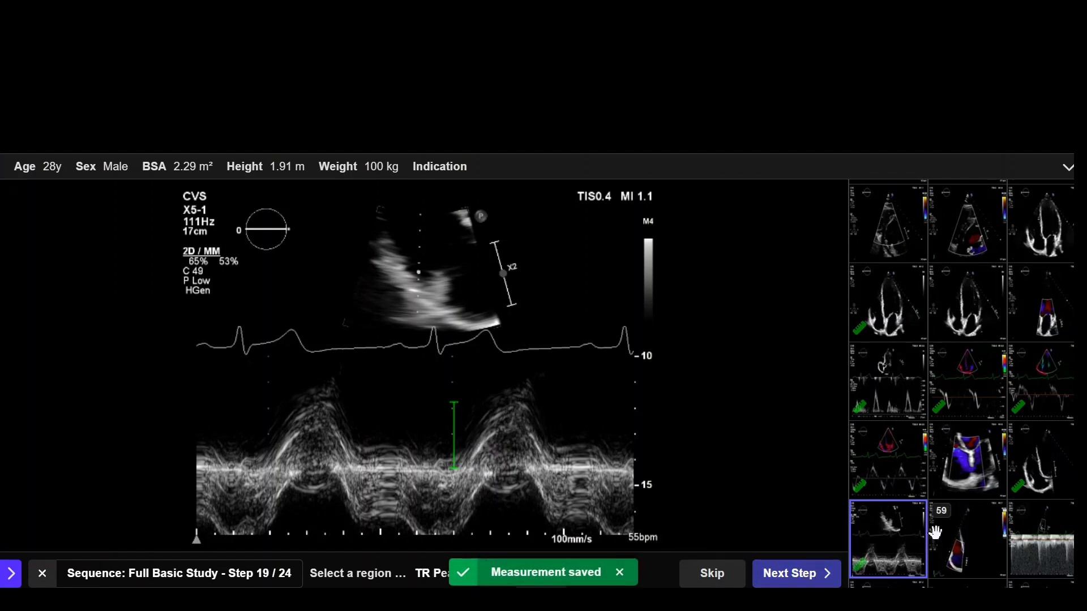
# Step: Try marking the TR Peak Velocity at the tip of the first downward jet on clip 60
pyautogui.click(1058, 544)
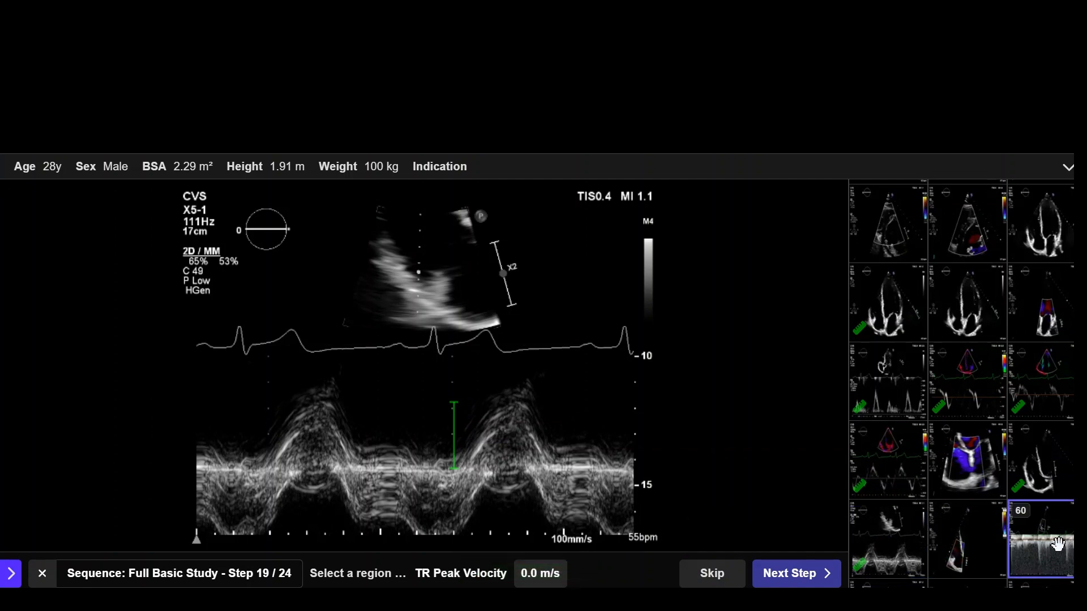
pyautogui.scroll(-4, 938, 471)
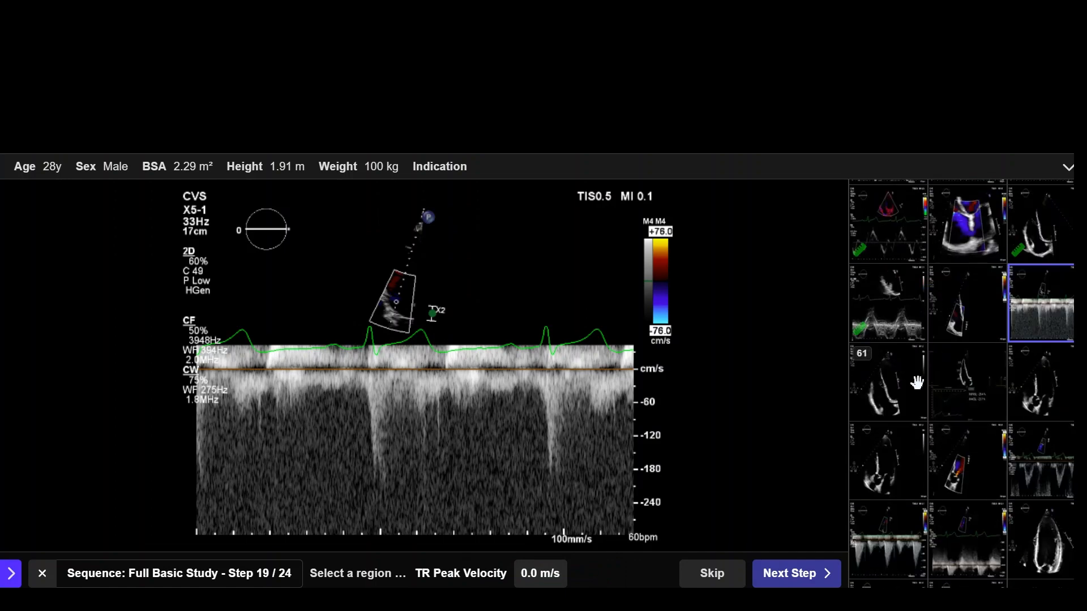
pyautogui.click(393, 484)
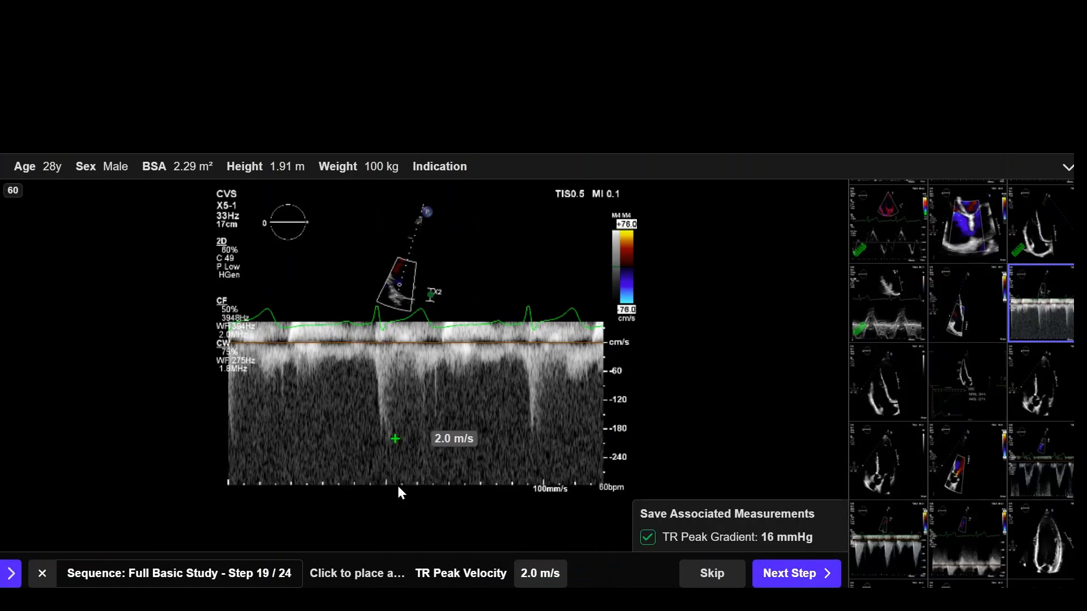
# Step: Try marking the TR Peak Velocity on clip 35, moving the marker up to the tip of the first beat's jet
pyautogui.scroll(-3, 987, 376)
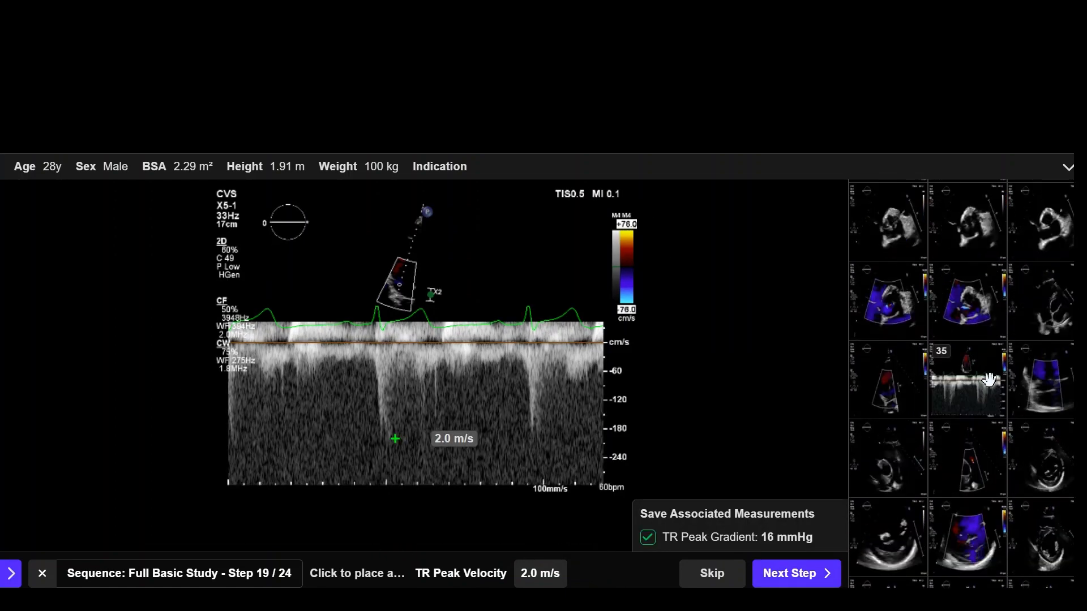
pyautogui.click(947, 408)
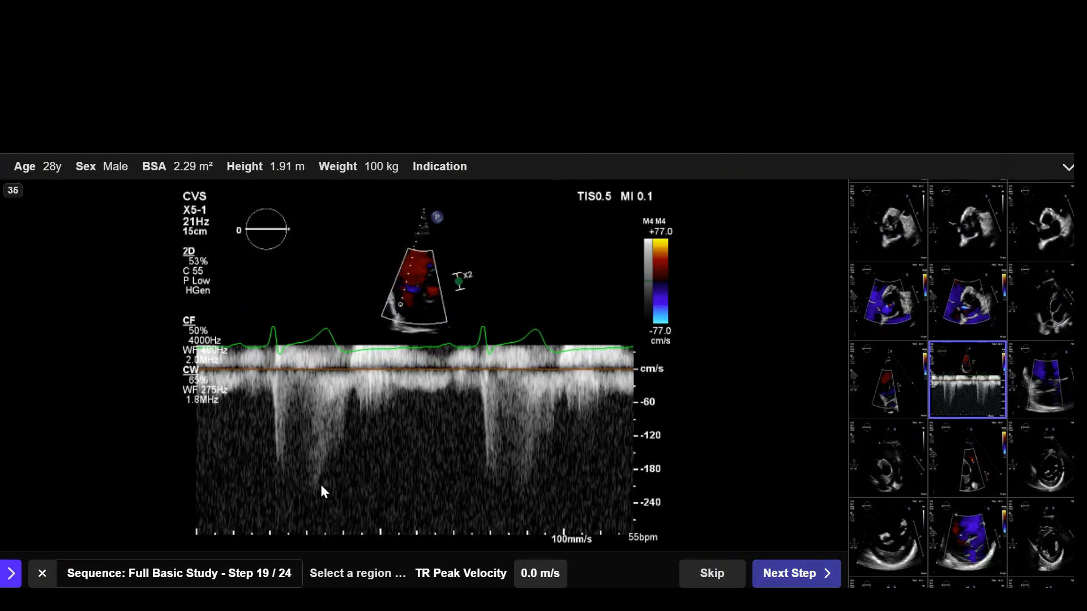
pyautogui.click(305, 486)
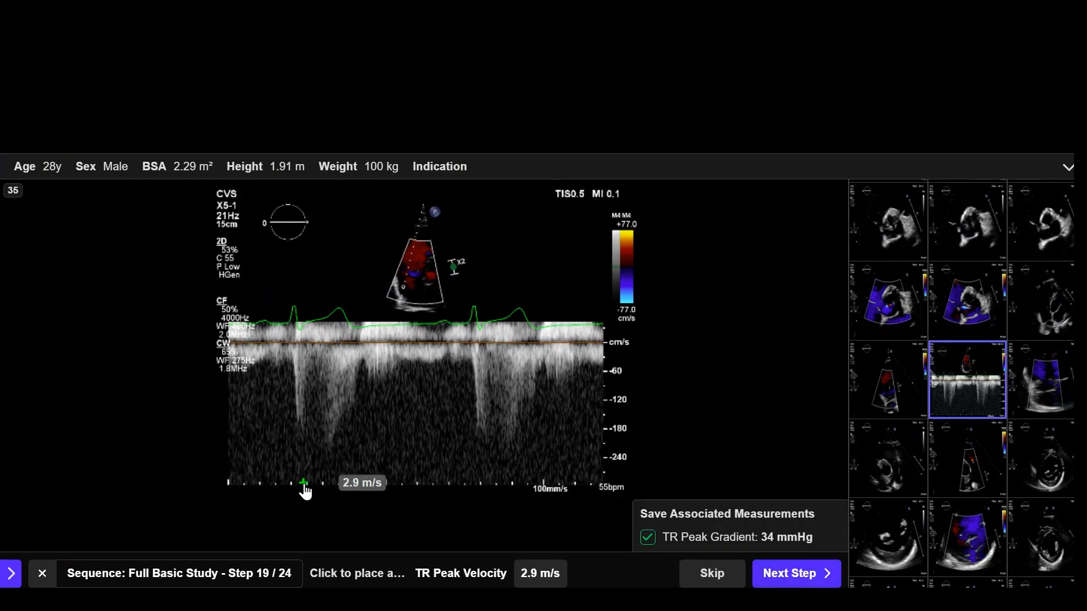
pyautogui.click(317, 445)
# Step: Try marking the TR Peak Velocity at the tip of the second downward jet on clip 17
pyautogui.scroll(-3, 1007, 406)
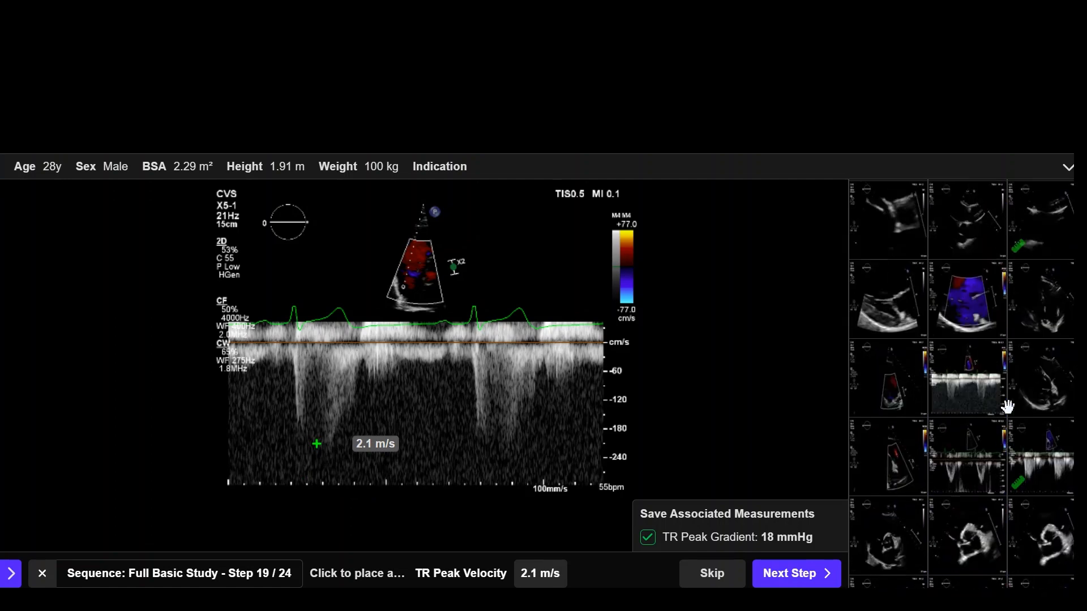
pyautogui.click(943, 389)
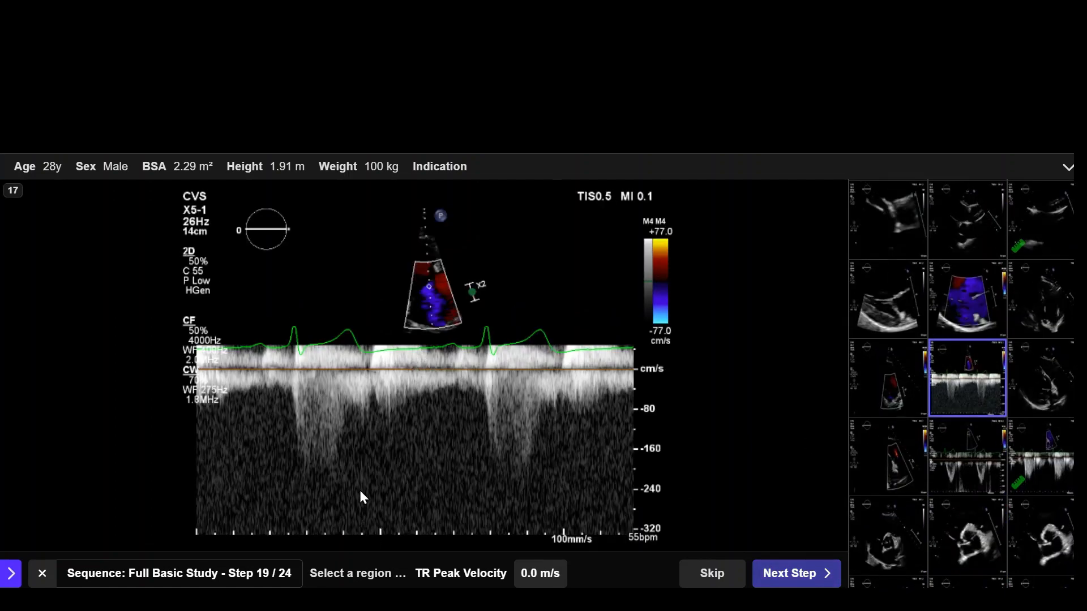
pyautogui.click(509, 465)
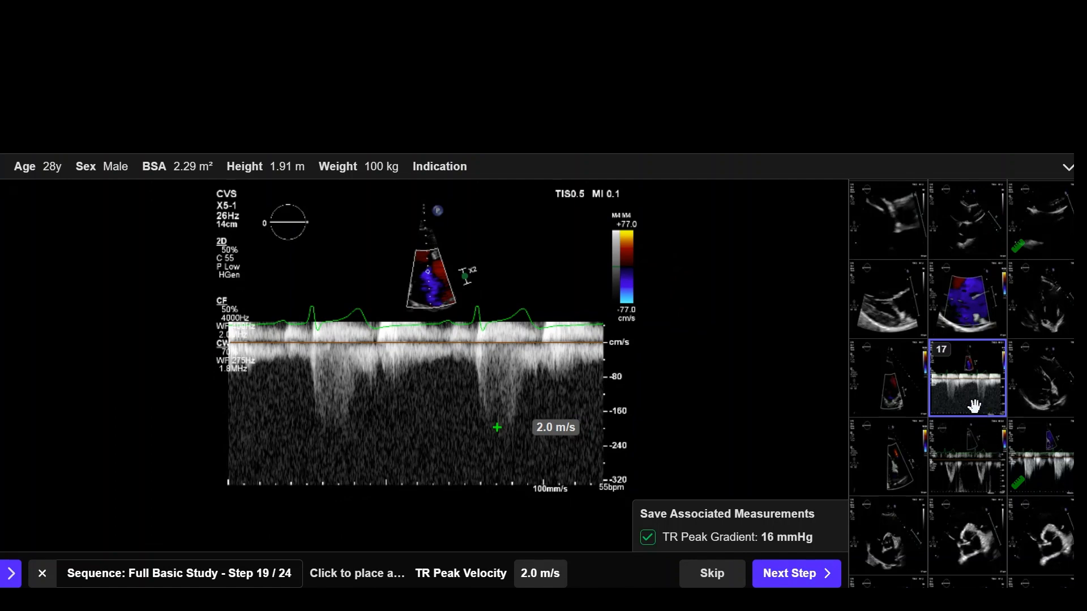
# Step: Mark the TR Peak Velocity at the tip of the second beat's jet on clip 35 and save it with the peak gradient
pyautogui.scroll(-4, 969, 384)
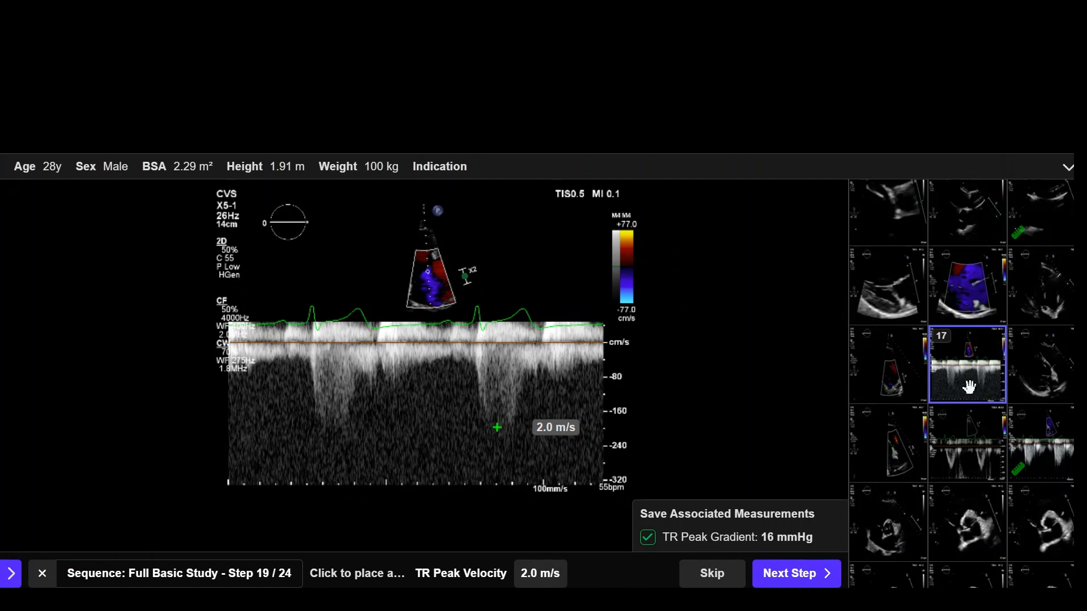
pyautogui.scroll(4, 969, 396)
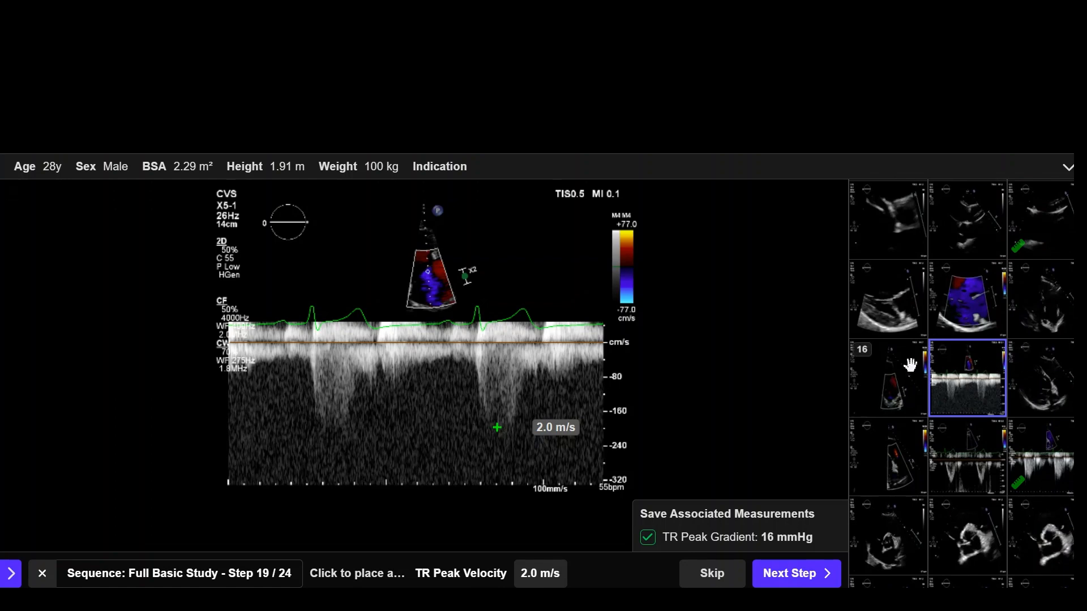
pyautogui.scroll(-4, 1022, 430)
pyautogui.scroll(-3, 1022, 430)
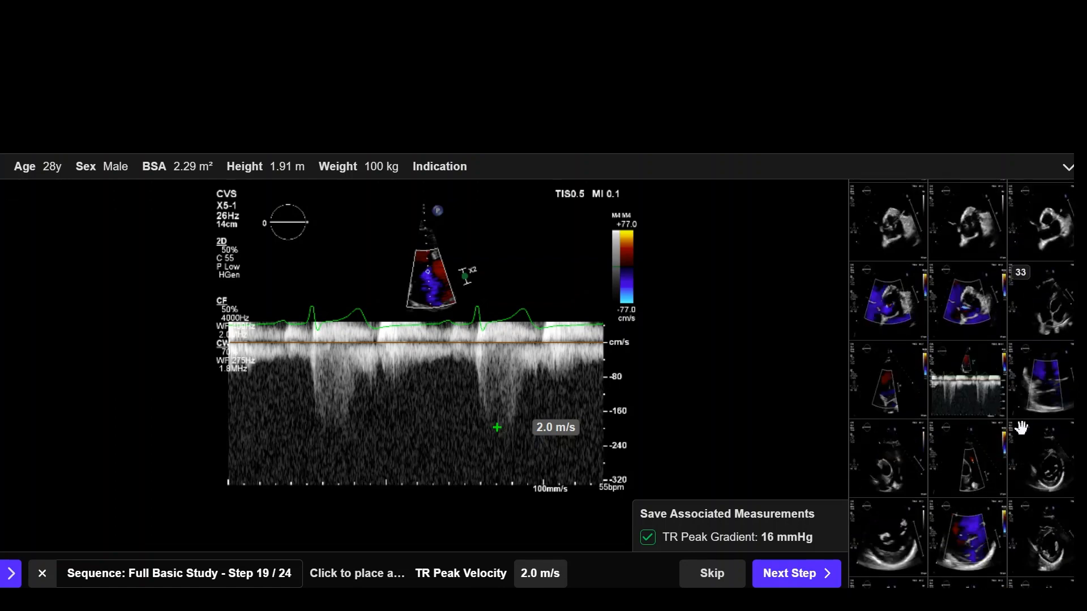
pyautogui.click(957, 407)
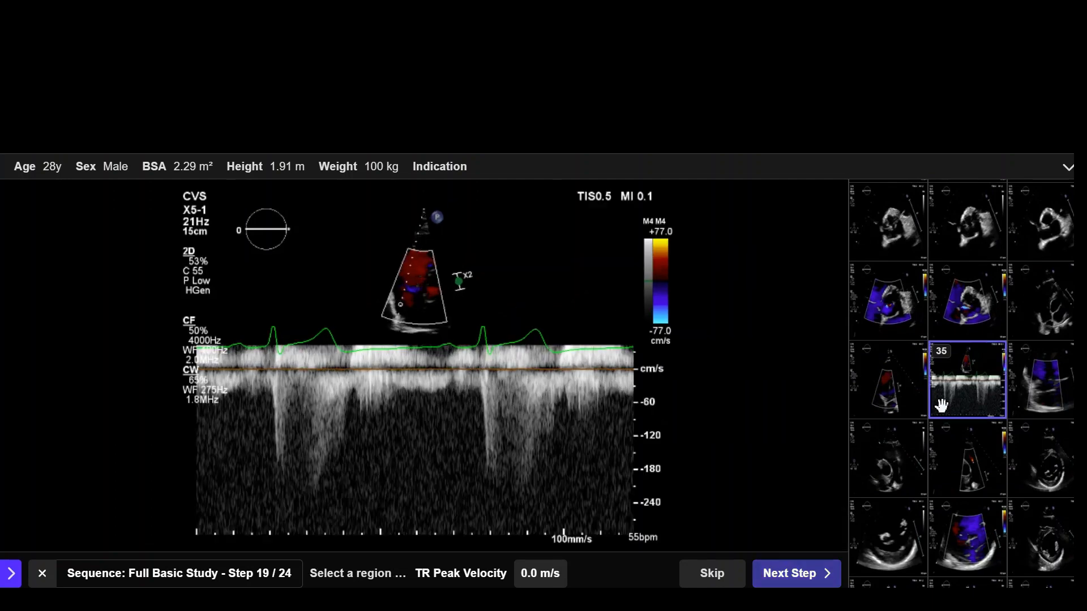
pyautogui.click(509, 492)
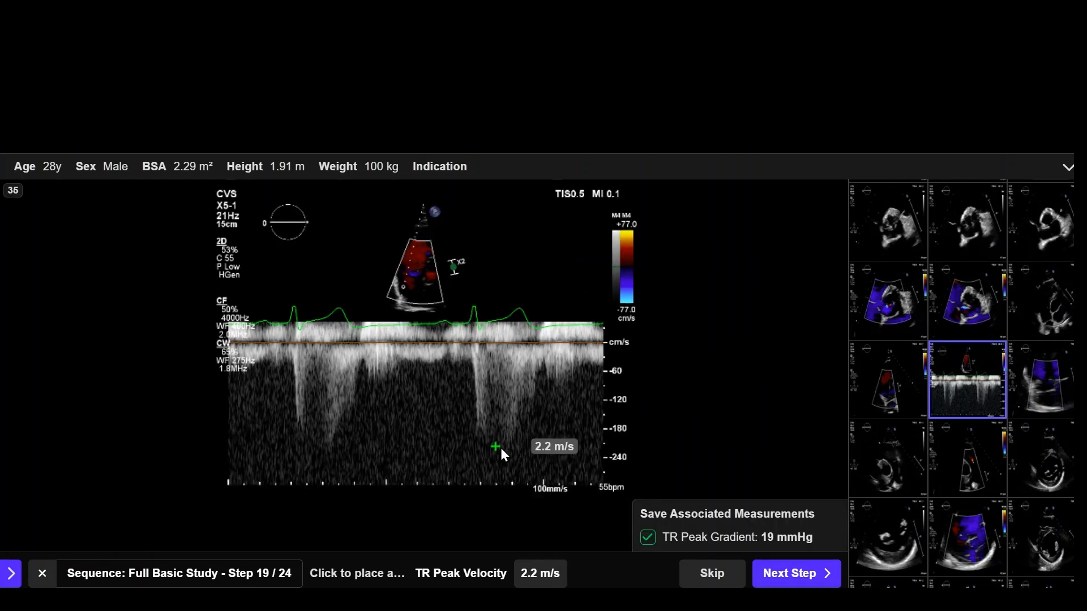
pyautogui.click(798, 577)
# Step: Mark the AV Peak Velocity at the tip of the middle downward jet on clip 67 and save it with the peak gradient
pyautogui.scroll(-5, 1016, 405)
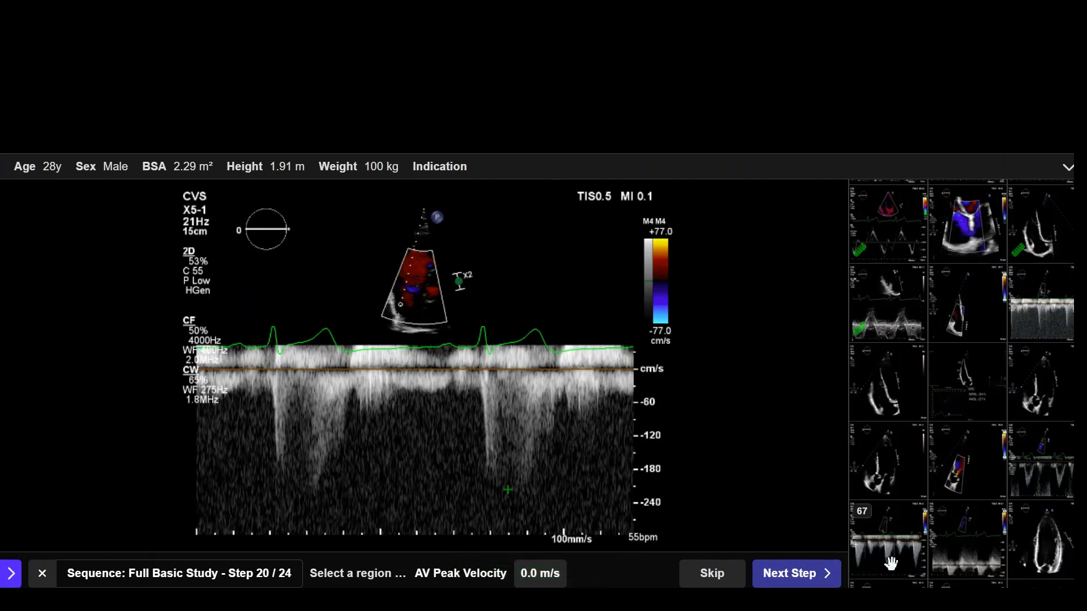
pyautogui.click(890, 563)
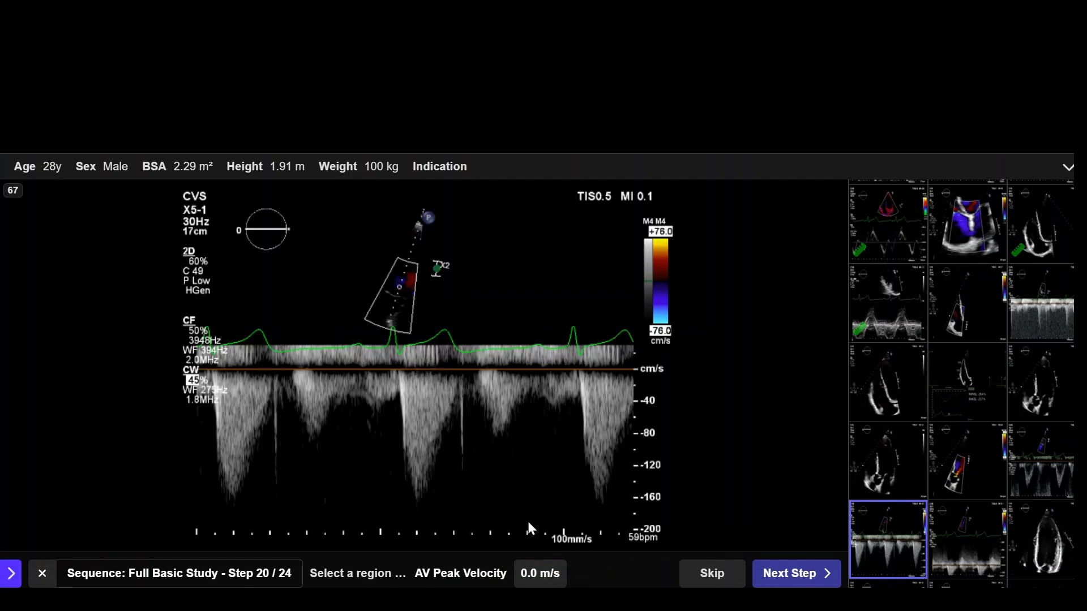
pyautogui.click(417, 498)
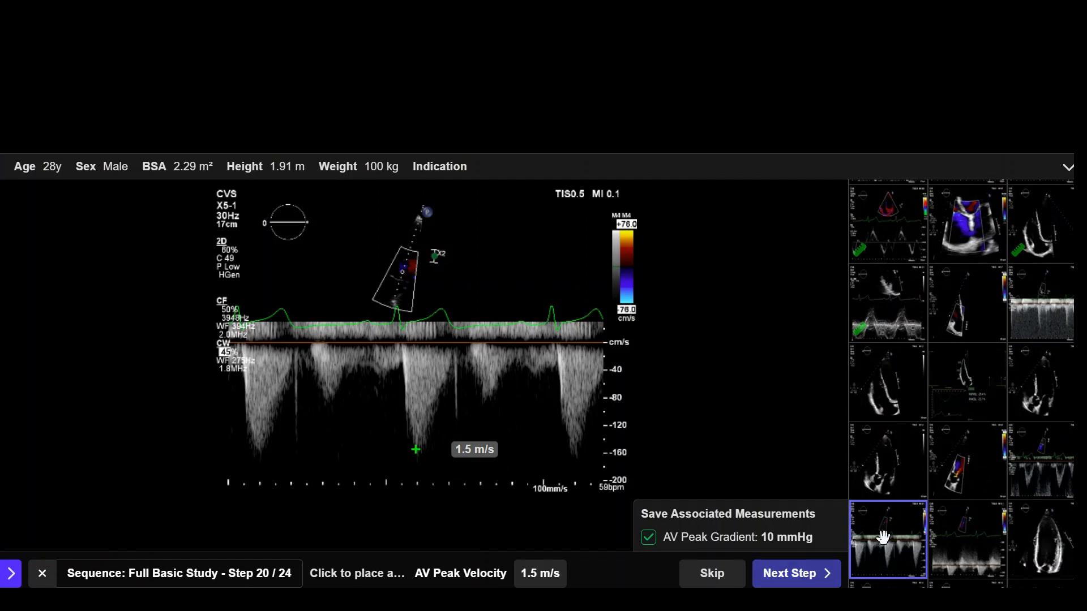
pyautogui.click(796, 574)
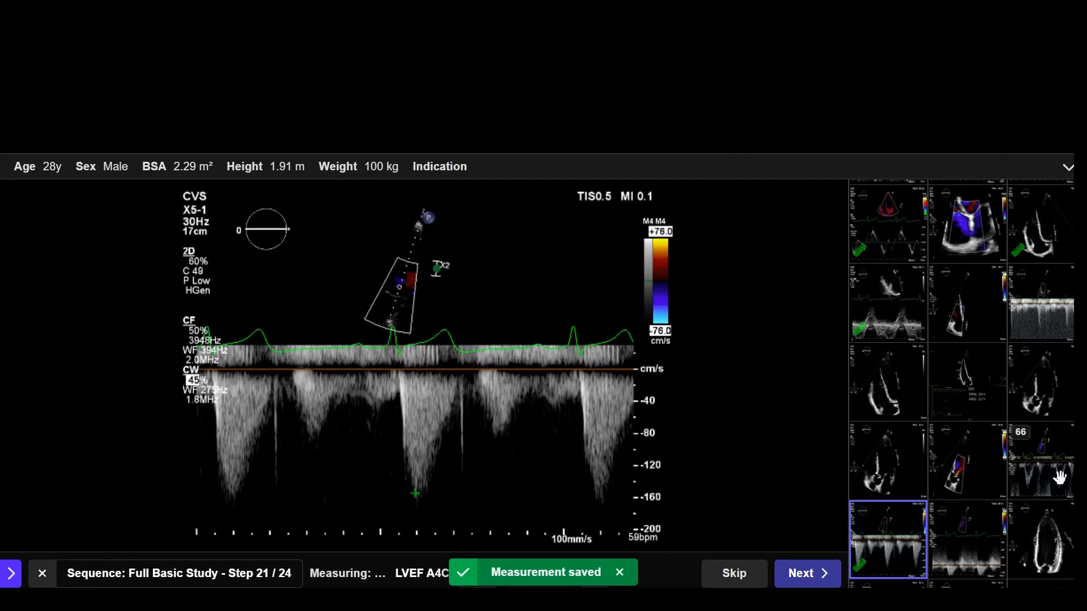
# Step: Open clip 71 for the LVEF A4C measurement, play the loop, and step through the frames to the end-diastolic frame
pyautogui.scroll(-3, 1059, 478)
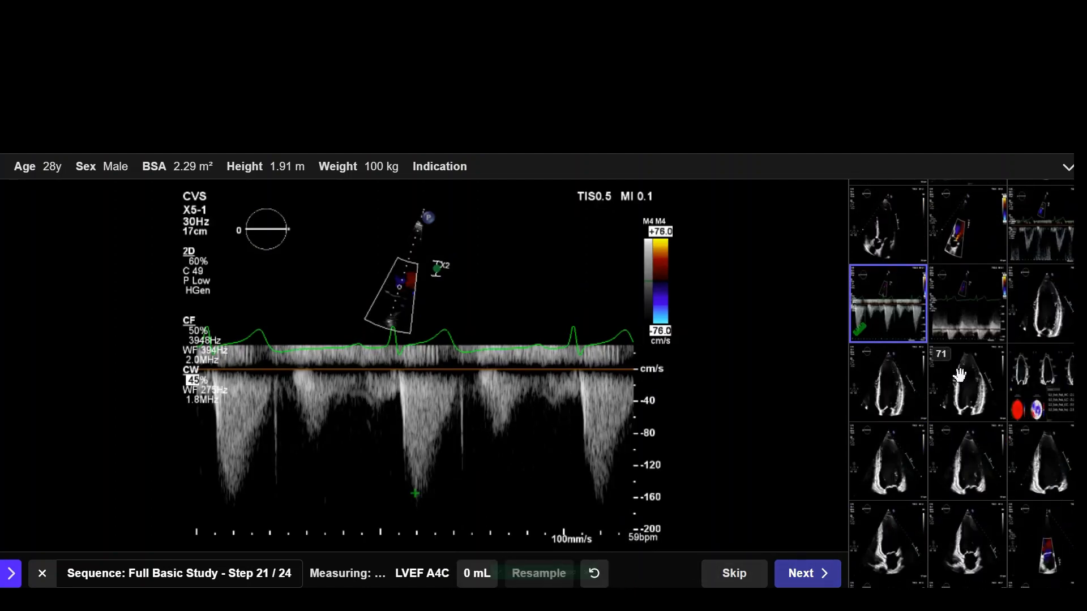
pyautogui.click(962, 403)
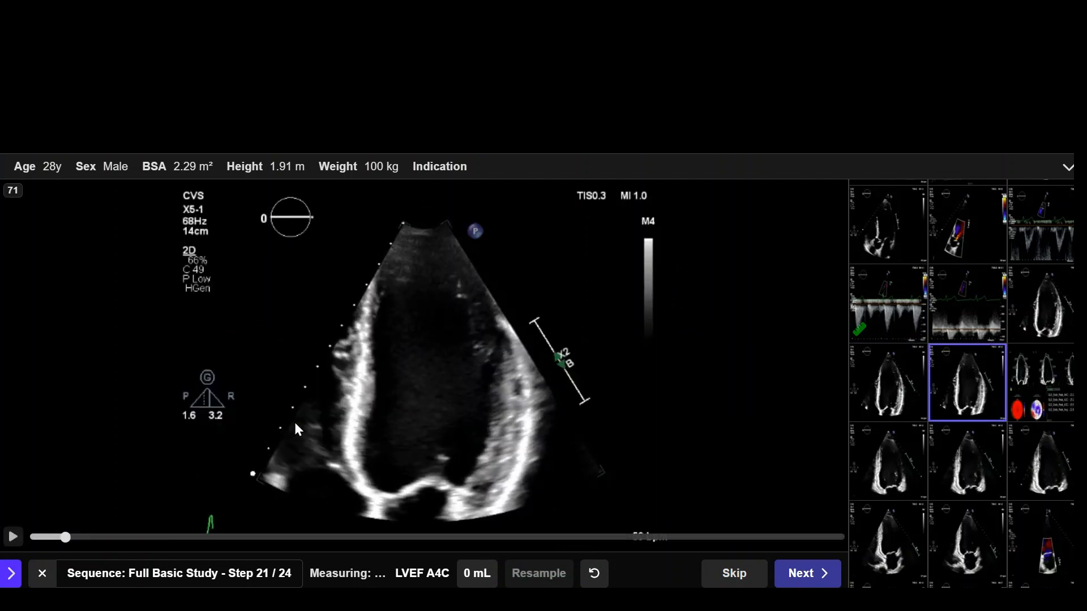
pyautogui.click(12, 538)
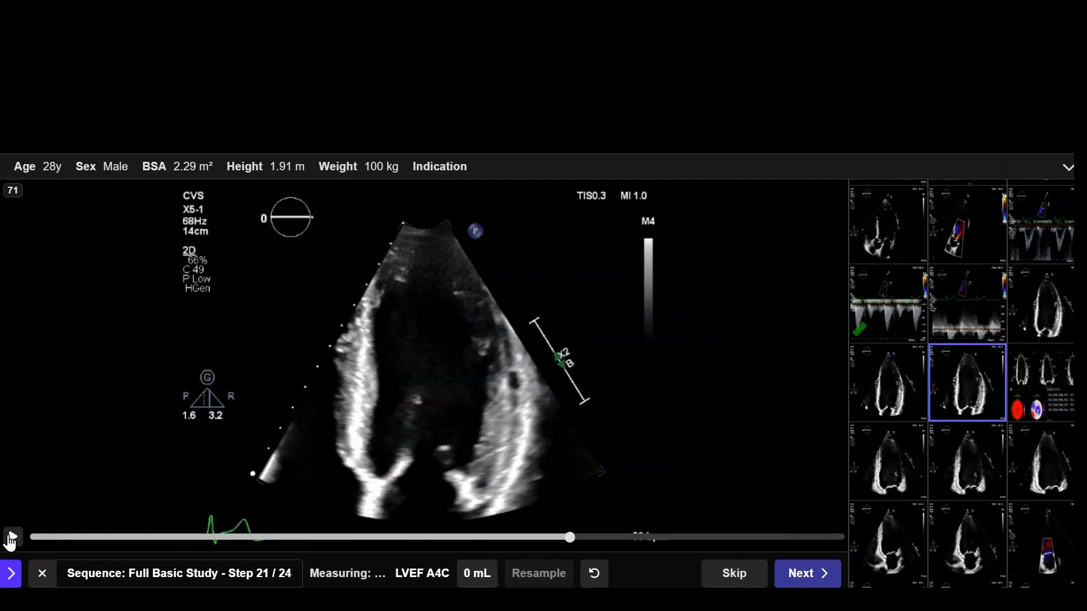
pyautogui.click(12, 538)
pyautogui.press('Right')
pyautogui.press('Left')
pyautogui.press('Left')
pyautogui.press('Left')
pyautogui.press('Left')
pyautogui.press('Left')
pyautogui.press('Left')
pyautogui.press('Left')
pyautogui.press('Left')
pyautogui.press('Left')
pyautogui.press('Left')
pyautogui.press('Left')
pyautogui.press('Left')
pyautogui.press('Left')
pyautogui.press('Left')
pyautogui.press('Left')
pyautogui.press('Left')
pyautogui.press('Left')
pyautogui.press('Left')
pyautogui.press('Left')
pyautogui.press('Left')
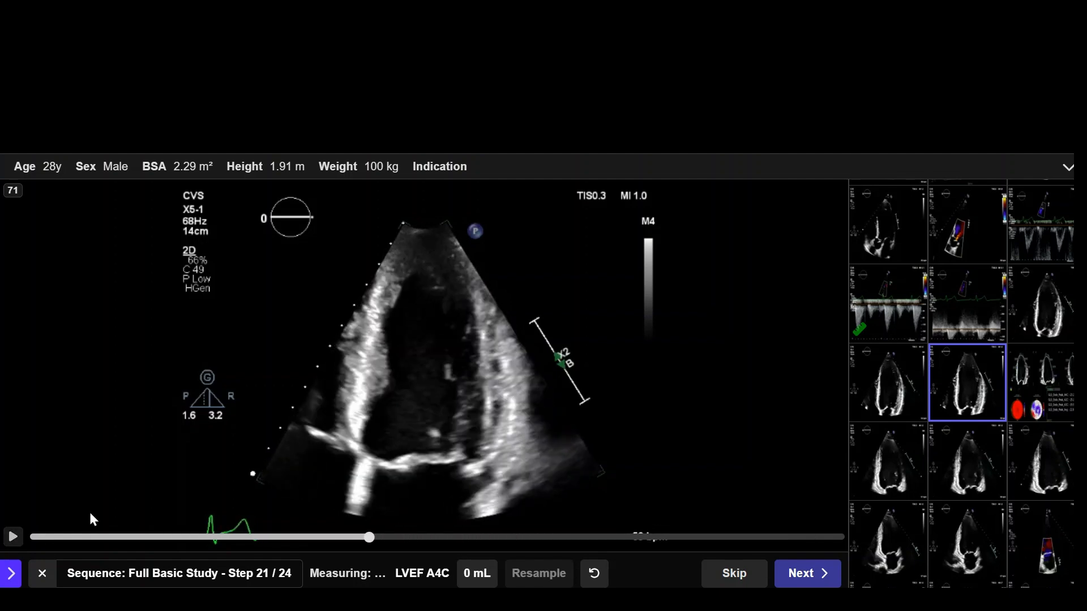
pyautogui.press('Left')
pyautogui.press('Left')
pyautogui.press('Left')
pyautogui.press('Left')
pyautogui.press('Left')
pyautogui.press('Left')
pyautogui.press('Left')
pyautogui.press('Left')
pyautogui.press('Left')
pyautogui.press('Left')
pyautogui.press('Left')
pyautogui.press('Left')
pyautogui.press('Left')
pyautogui.press('Left')
pyautogui.press('Left')
pyautogui.press('Left')
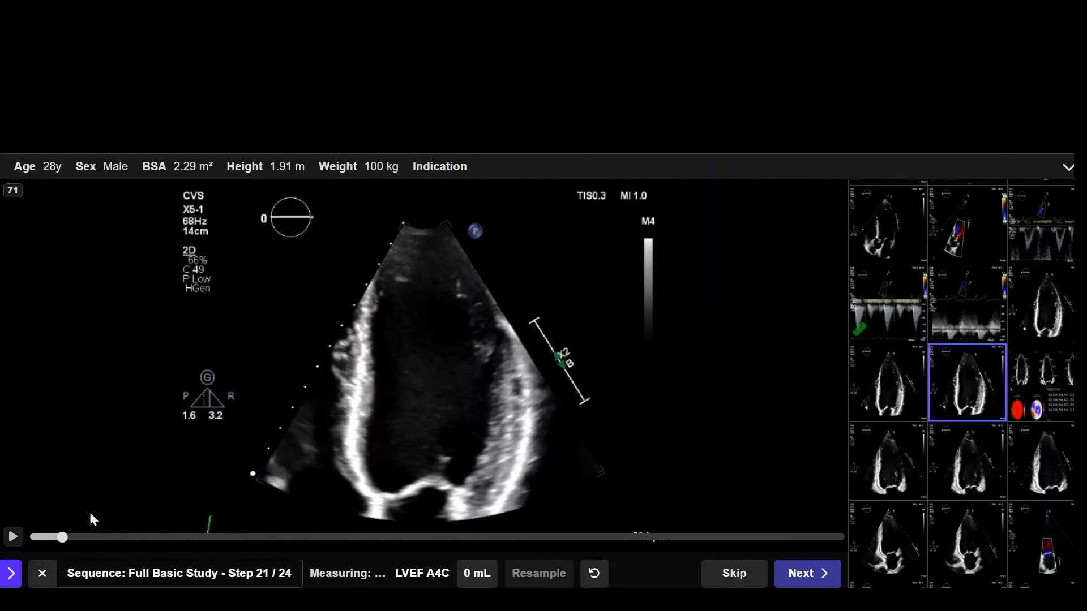
pyautogui.press('Right')
pyautogui.press('Right')
pyautogui.press('Right')
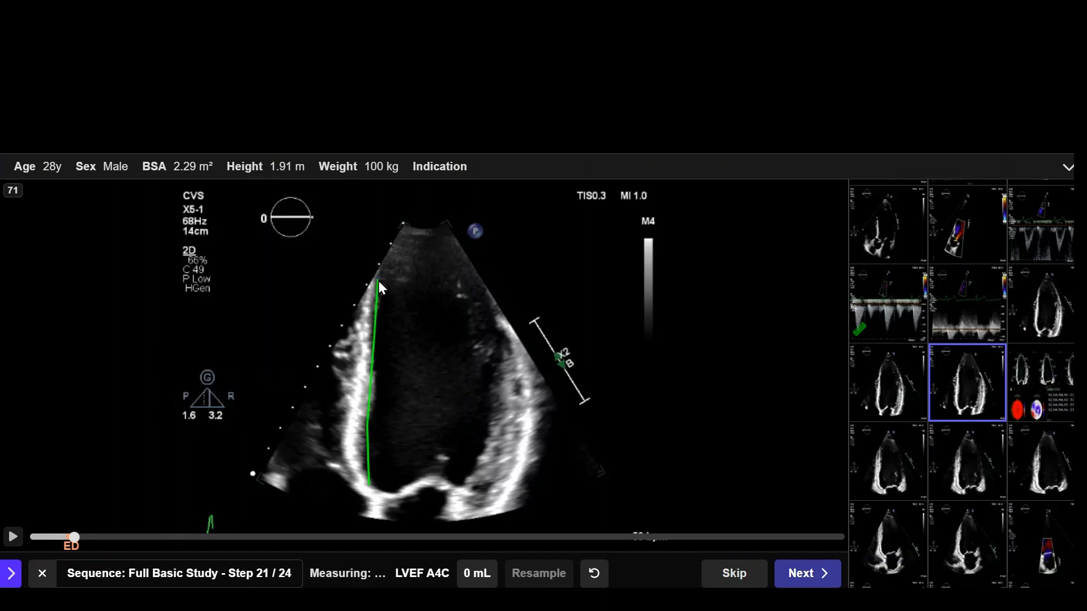
# Step: Trace the end-diastolic left ventricular border from annulus to annulus around the apex, move the long axis endpoint to the apex, and accept it
pyautogui.moveTo(384, 258)
pyautogui.mouseDown()
pyautogui.moveTo(448, 256)
pyautogui.moveTo(481, 292)
pyautogui.mouseUp()
pyautogui.moveTo(482, 330); pyautogui.dragTo(493, 395)
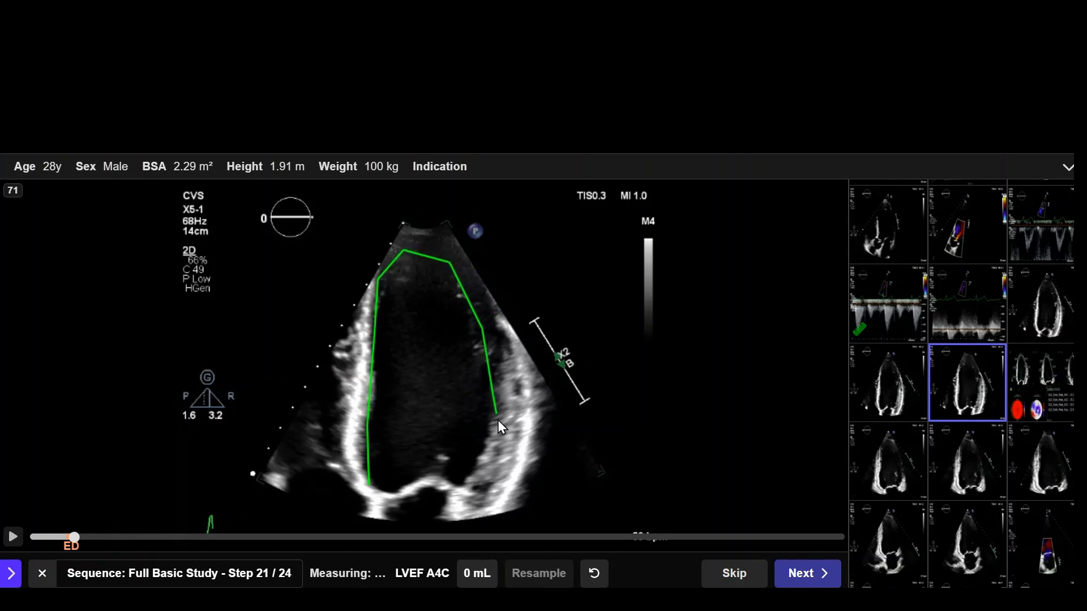
pyautogui.moveTo(489, 460); pyautogui.dragTo(480, 498)
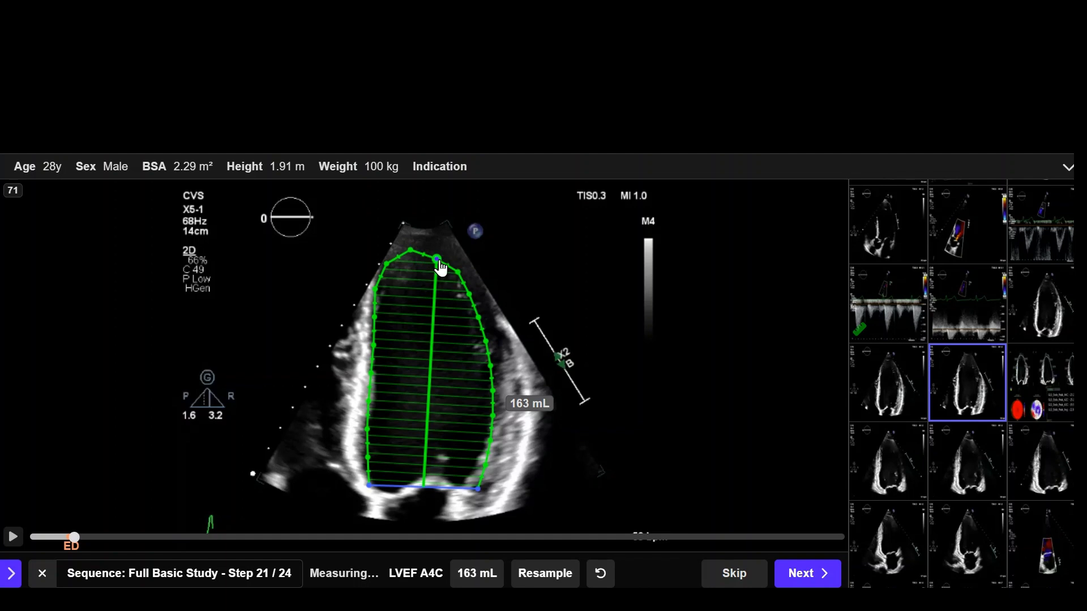
pyautogui.moveTo(436, 264)
pyautogui.mouseDown()
pyautogui.moveTo(407, 260)
pyautogui.moveTo(419, 252)
pyautogui.mouseUp()
pyautogui.click(804, 574)
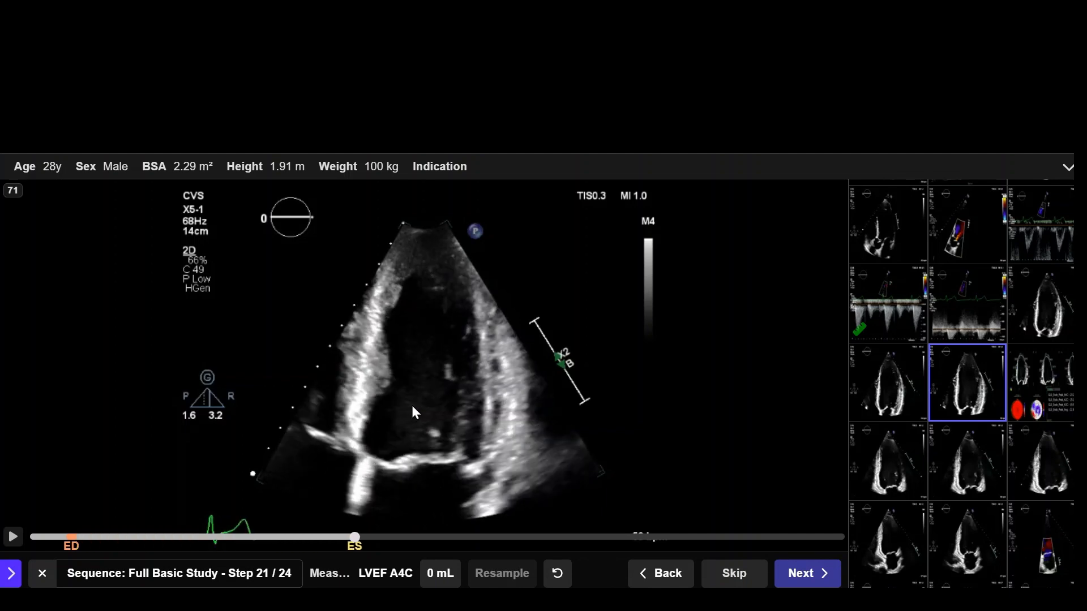
# Step: Select the end-systolic frame of clip 71 and trace the left ventricular border from annulus to annulus around the apex
pyautogui.scroll(-1, 412, 406)
pyautogui.scroll(5, 413, 406)
pyautogui.scroll(-1, 412, 405)
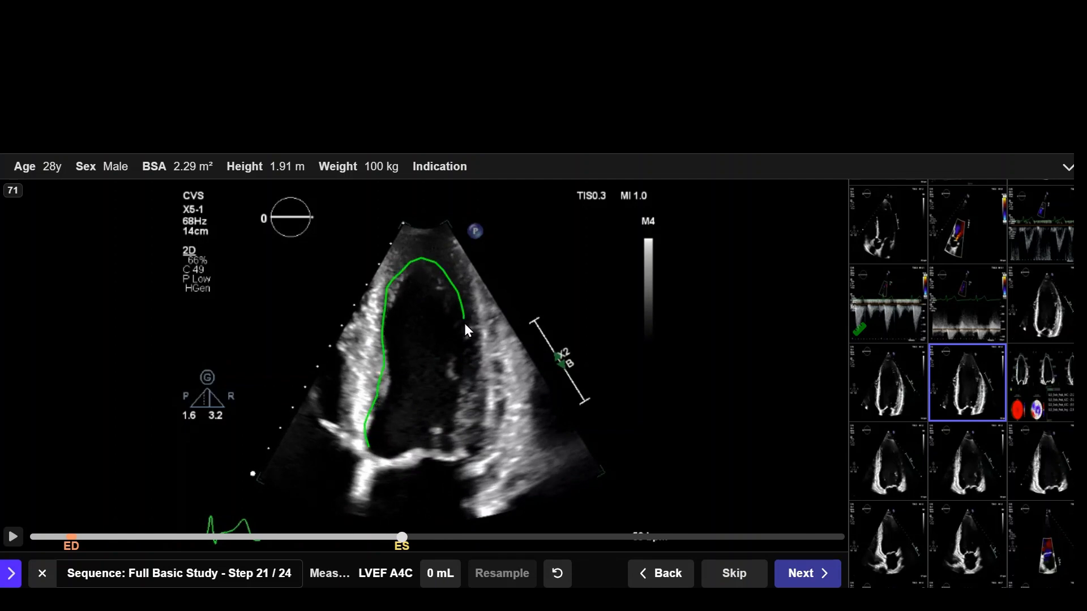
pyautogui.moveTo(456, 451); pyautogui.dragTo(459, 449)
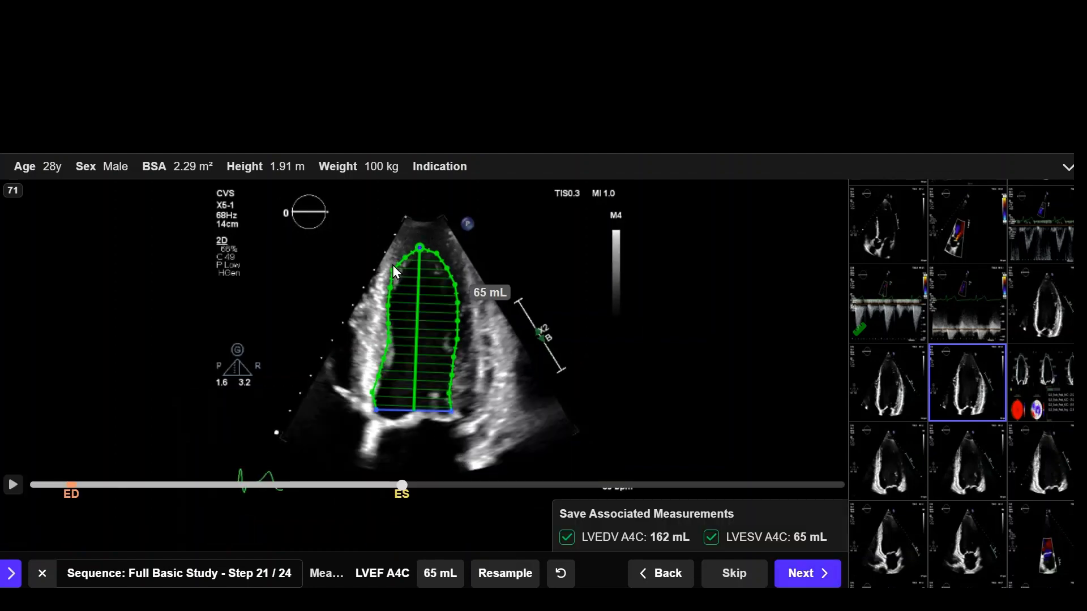
# Step: Refine the end-systolic contour along the septal wall, resample it, and save LVEF A4C with its LVEDV and LVESV
pyautogui.moveTo(393, 279); pyautogui.dragTo(398, 286)
pyautogui.moveTo(385, 367); pyautogui.dragTo(389, 369)
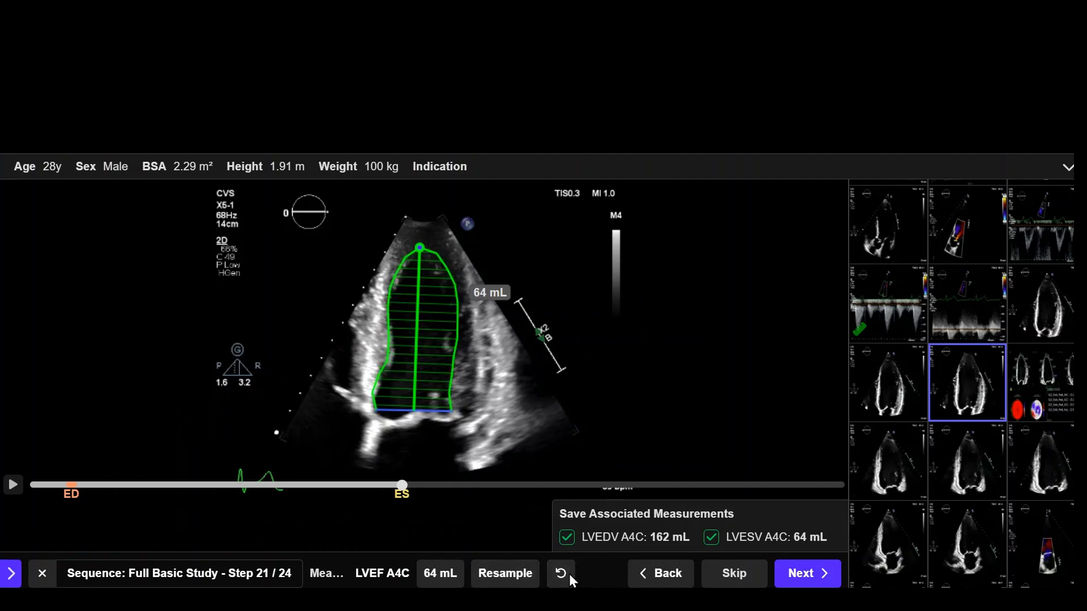
pyautogui.click(507, 574)
pyautogui.click(807, 575)
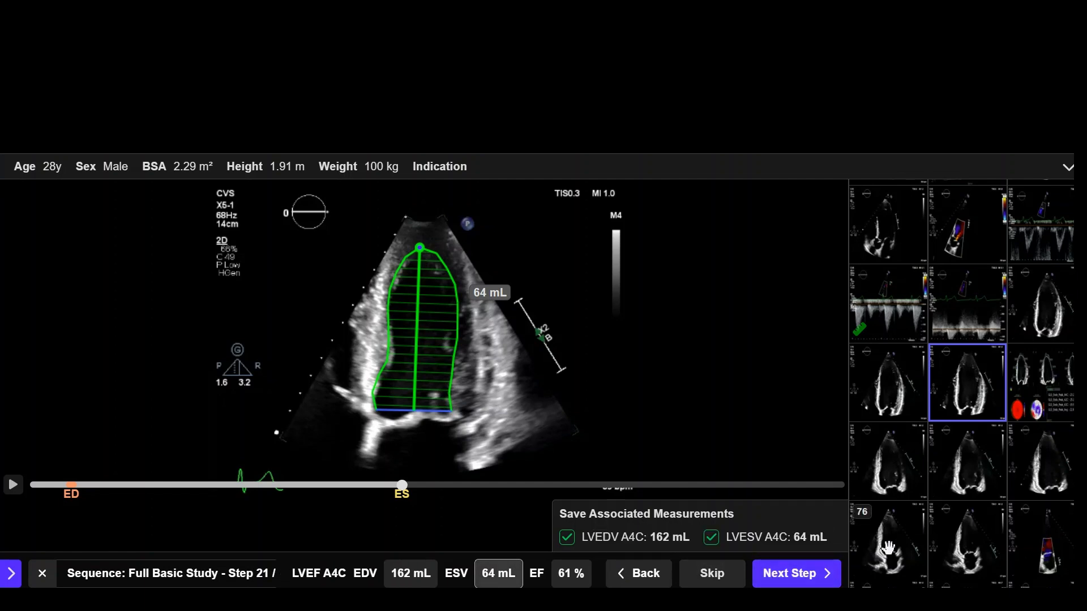
pyautogui.click(797, 576)
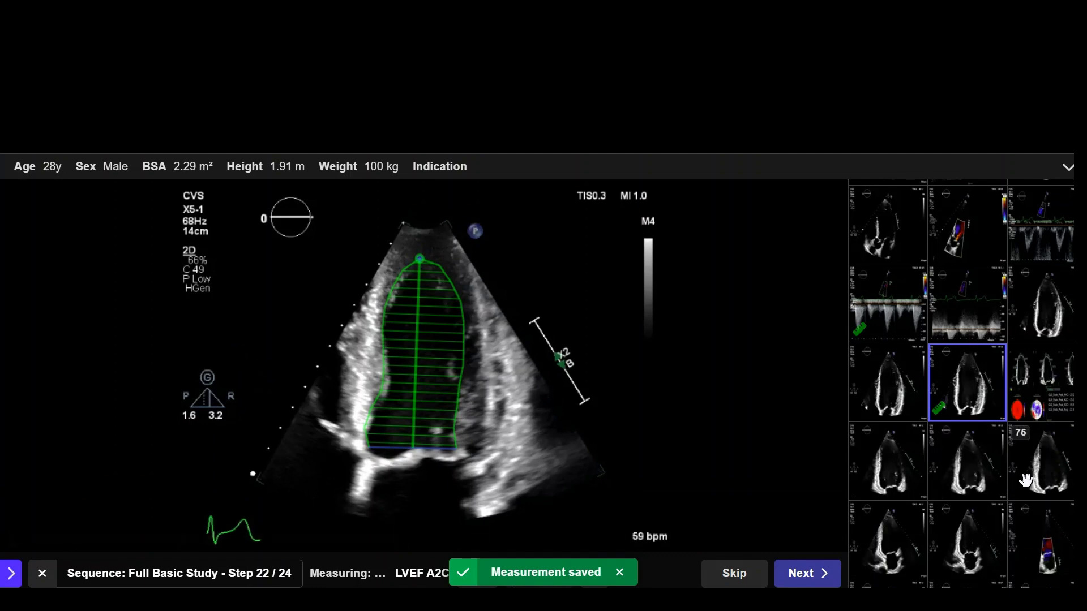
# Step: Open clip 75 for the LVEF A2C measurement, play the loop, and step back to the end-diastolic frame
pyautogui.click(1068, 462)
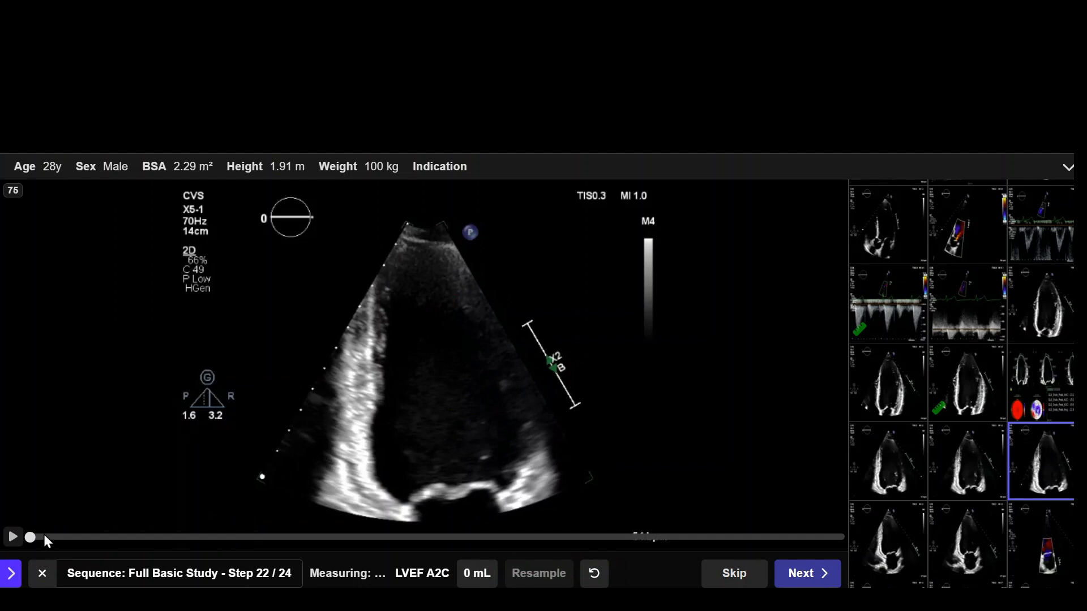
pyautogui.click(12, 538)
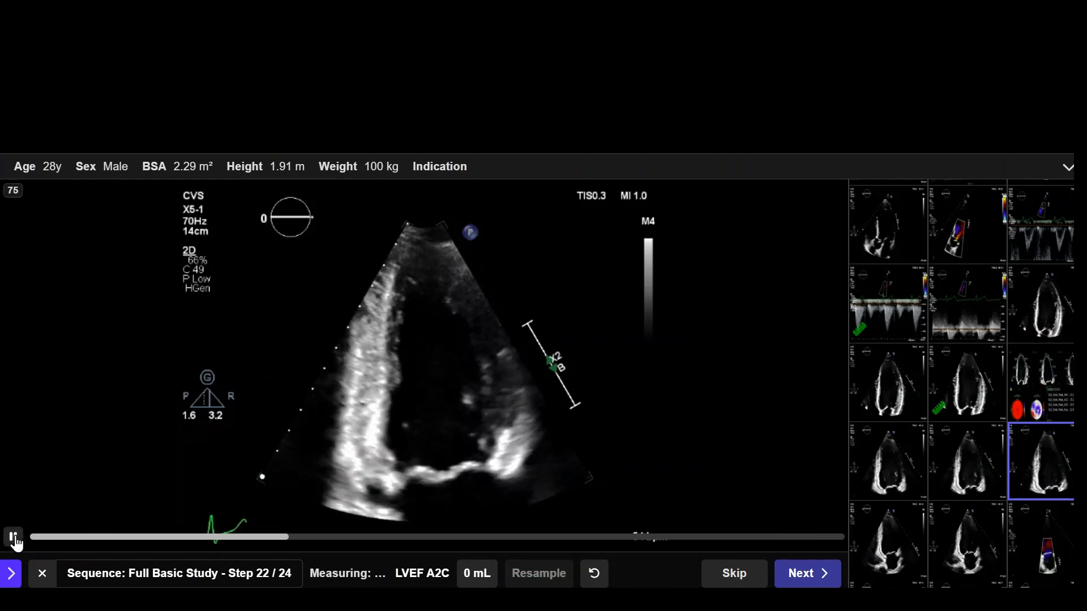
pyautogui.click(13, 538)
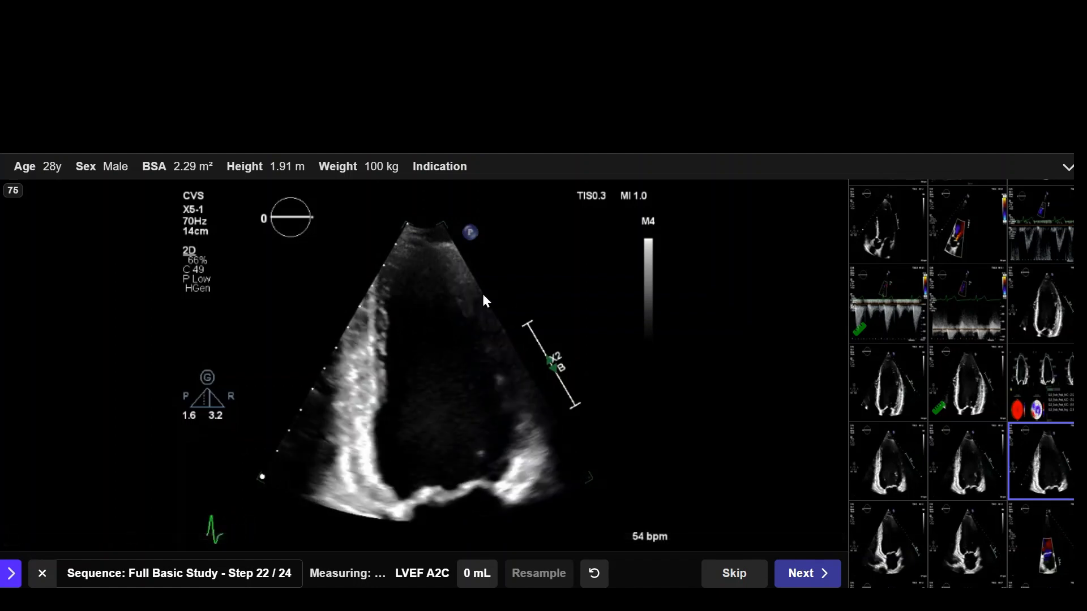
pyautogui.press('Left')
pyautogui.press('Left')
pyautogui.press('Left')
pyautogui.press('Left')
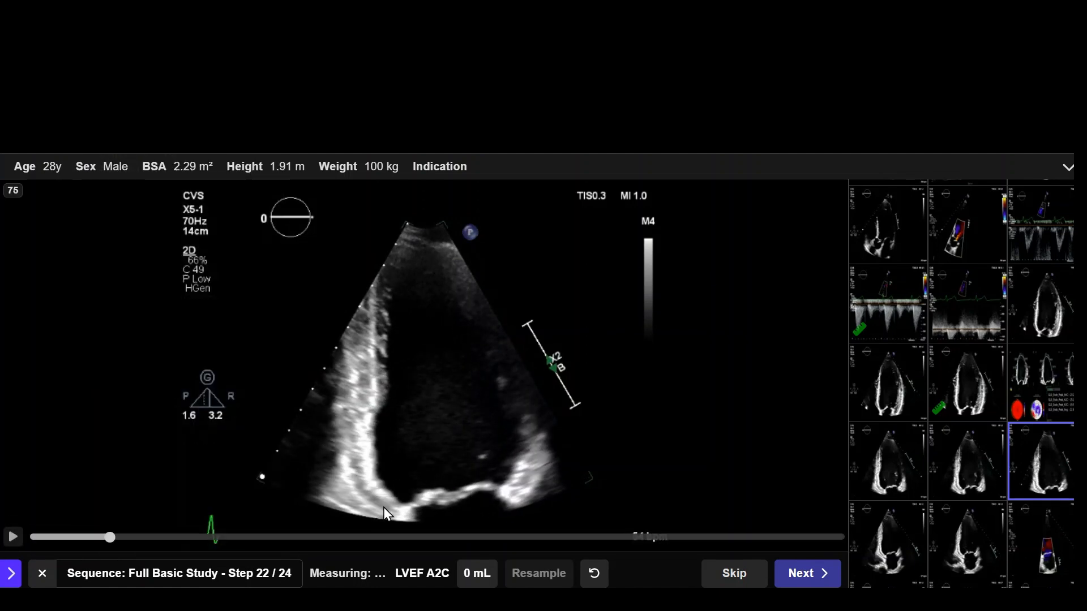
# Step: Trace the end-diastolic left ventricular border on clip 75 from annulus to annulus around the apex and accept it
pyautogui.click(379, 453)
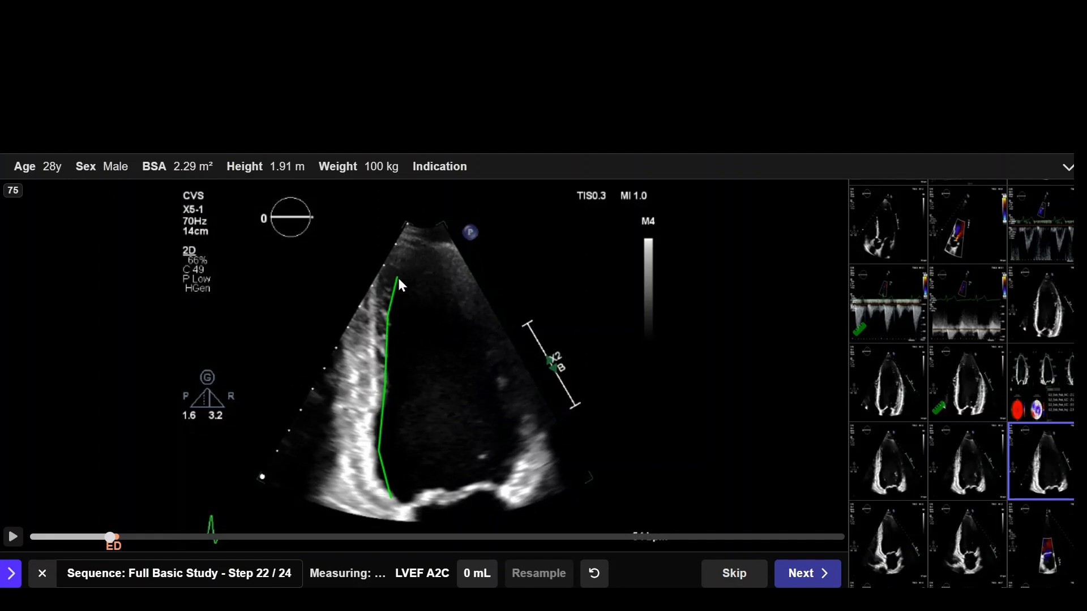
pyautogui.click(450, 275)
pyautogui.click(488, 348)
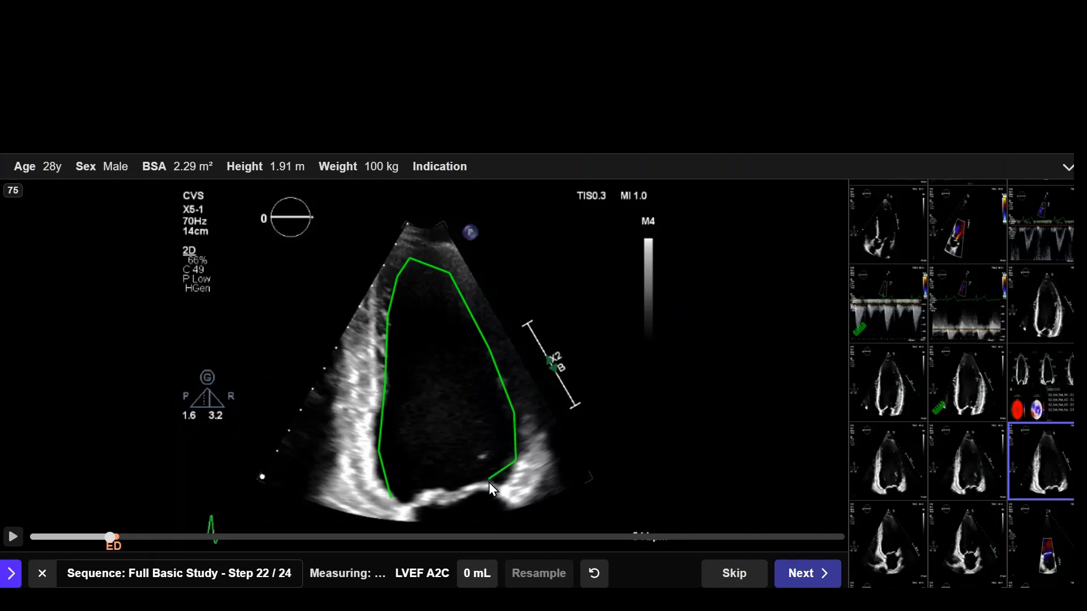
pyautogui.click(504, 490)
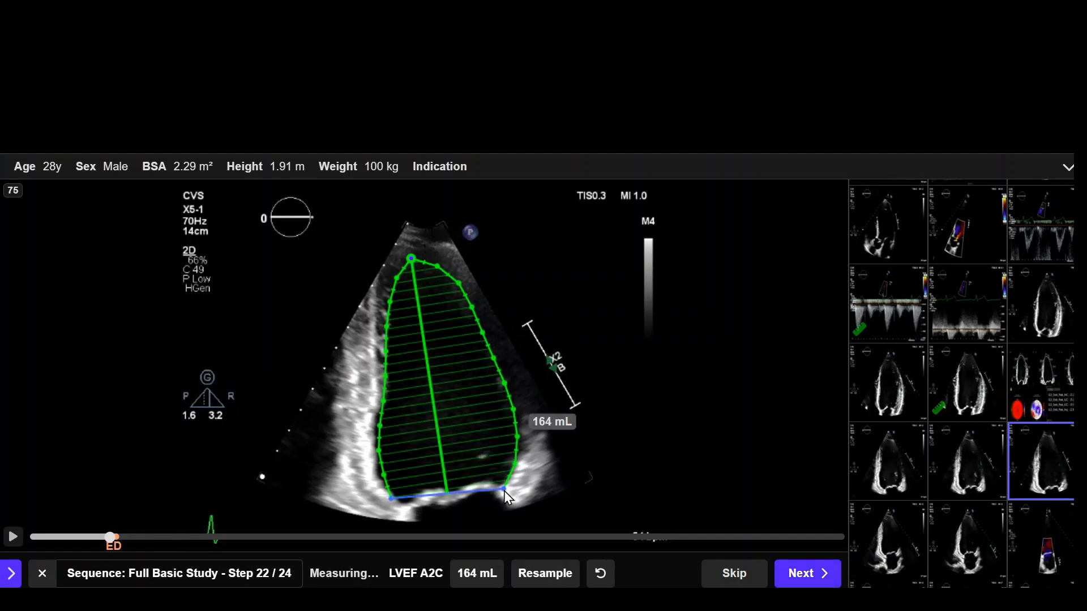
pyautogui.click(812, 573)
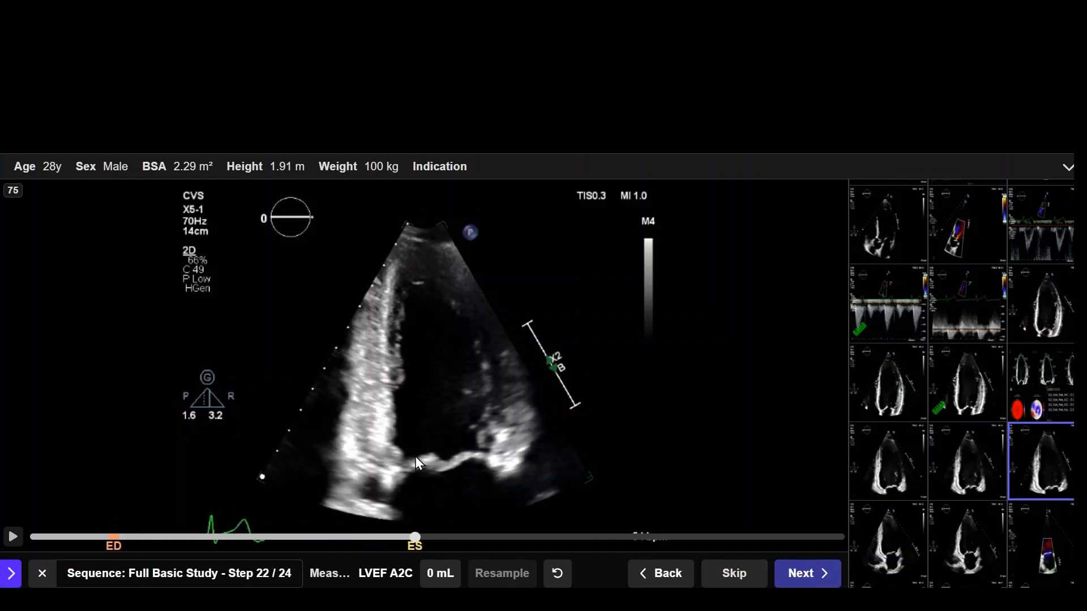
# Step: Trace the end-systolic left ventricular border on clip 75 from annulus to annulus around the apex
pyautogui.moveTo(403, 456)
pyautogui.mouseDown()
pyautogui.moveTo(393, 303)
pyautogui.moveTo(406, 281)
pyautogui.mouseUp()
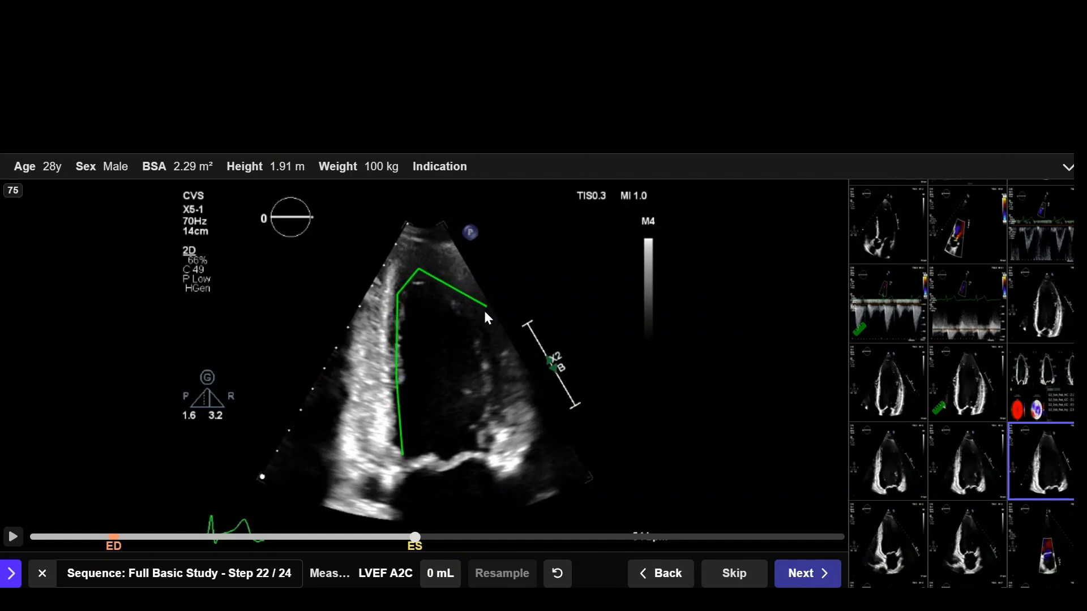
pyautogui.moveTo(461, 319)
pyautogui.mouseDown()
pyautogui.moveTo(488, 352)
pyautogui.moveTo(486, 381)
pyautogui.mouseUp()
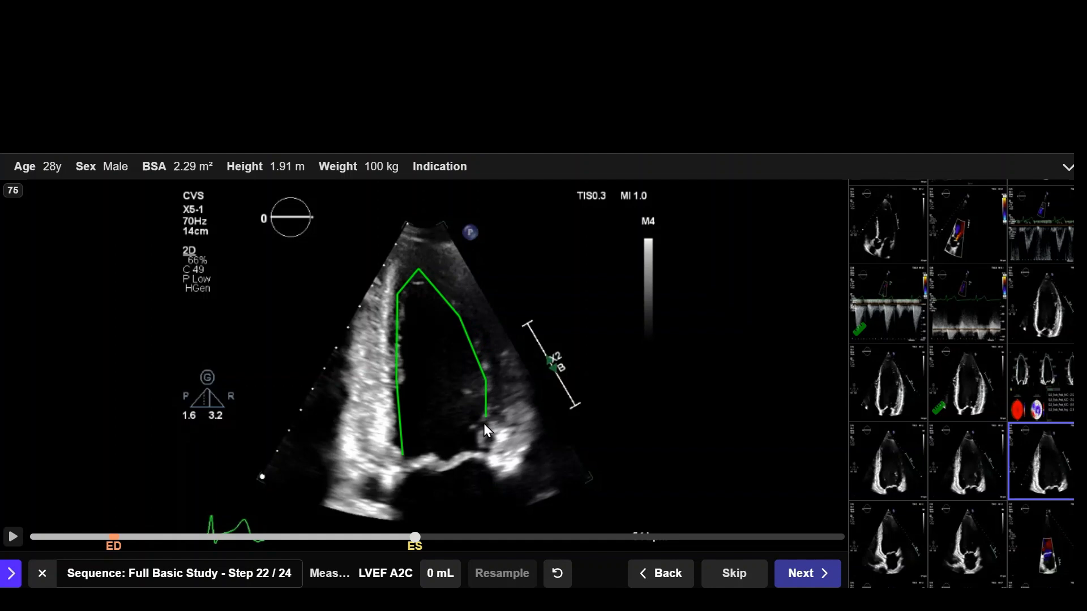
pyautogui.moveTo(485, 454); pyautogui.dragTo(484, 452)
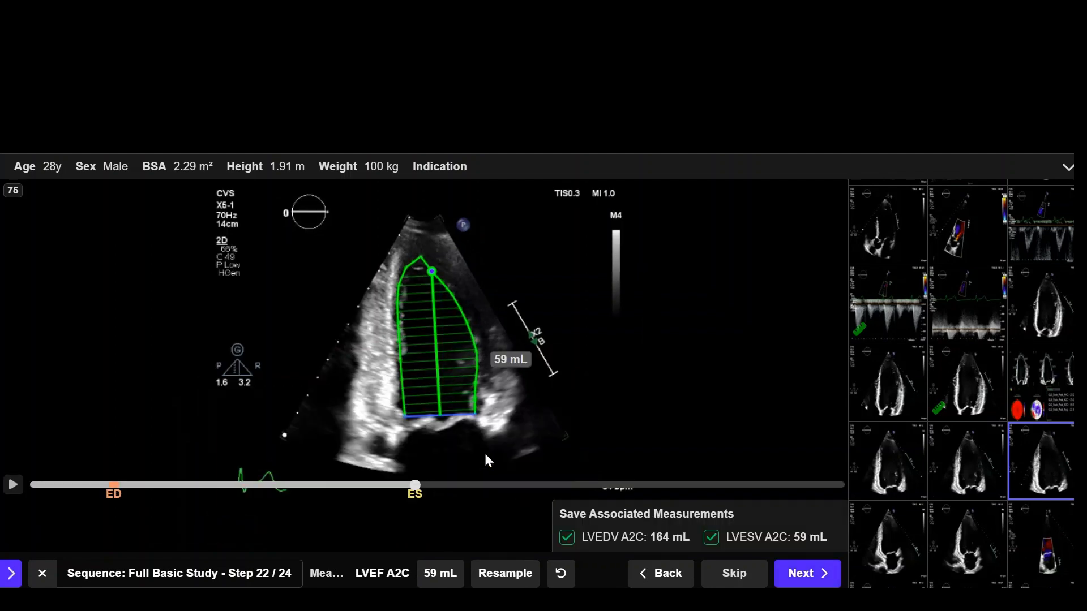
# Step: Review the LVEF A2C contours, move the end-systolic long axis endpoint to the apex, and save with LVEDV and LVESV A2C
pyautogui.click(824, 579)
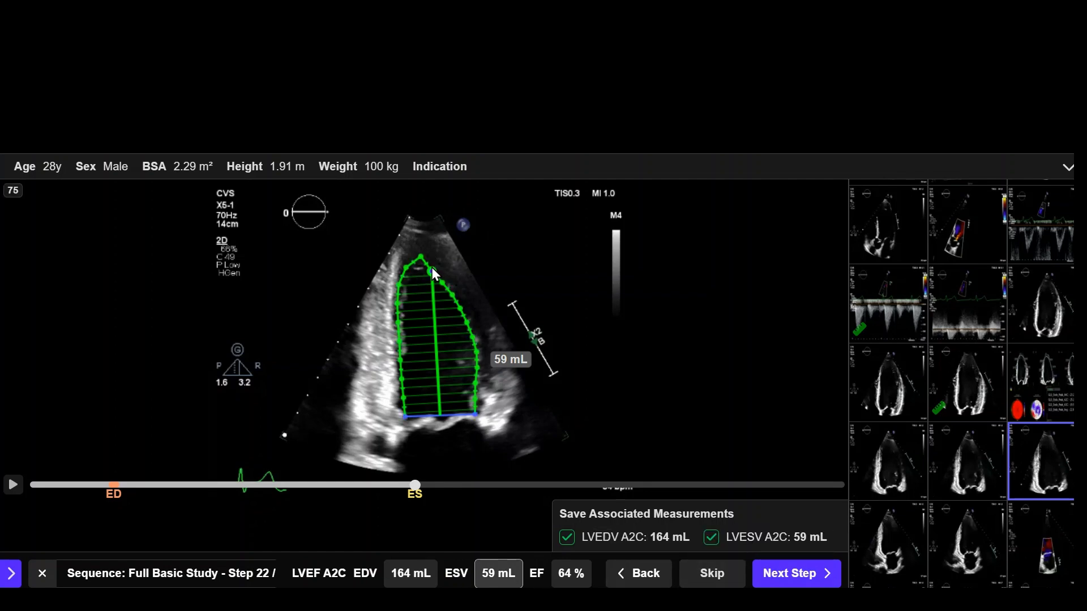
pyautogui.moveTo(432, 271); pyautogui.dragTo(423, 261)
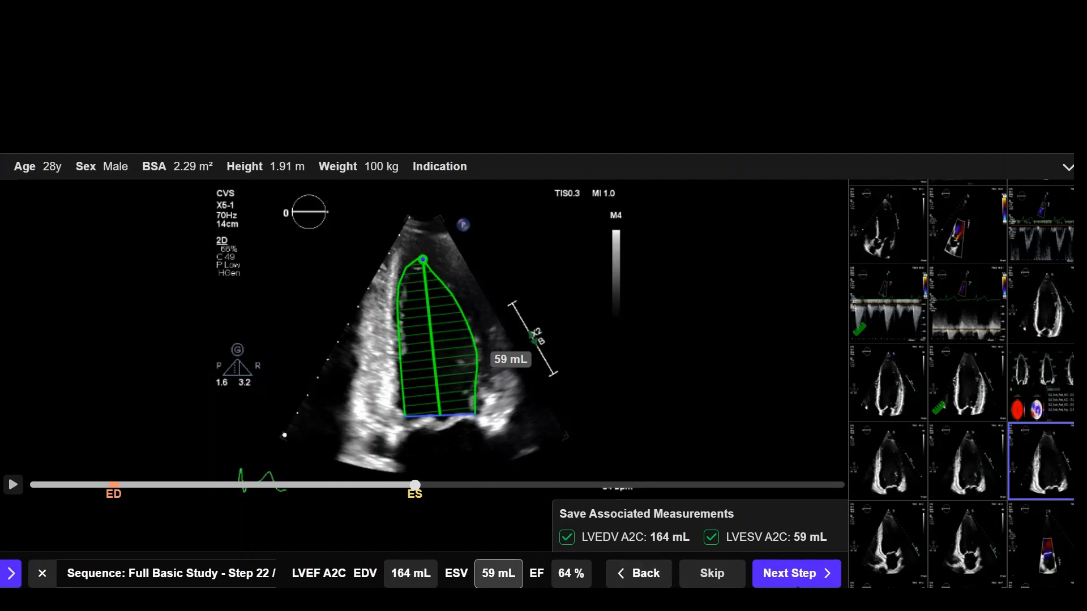
pyautogui.click(790, 574)
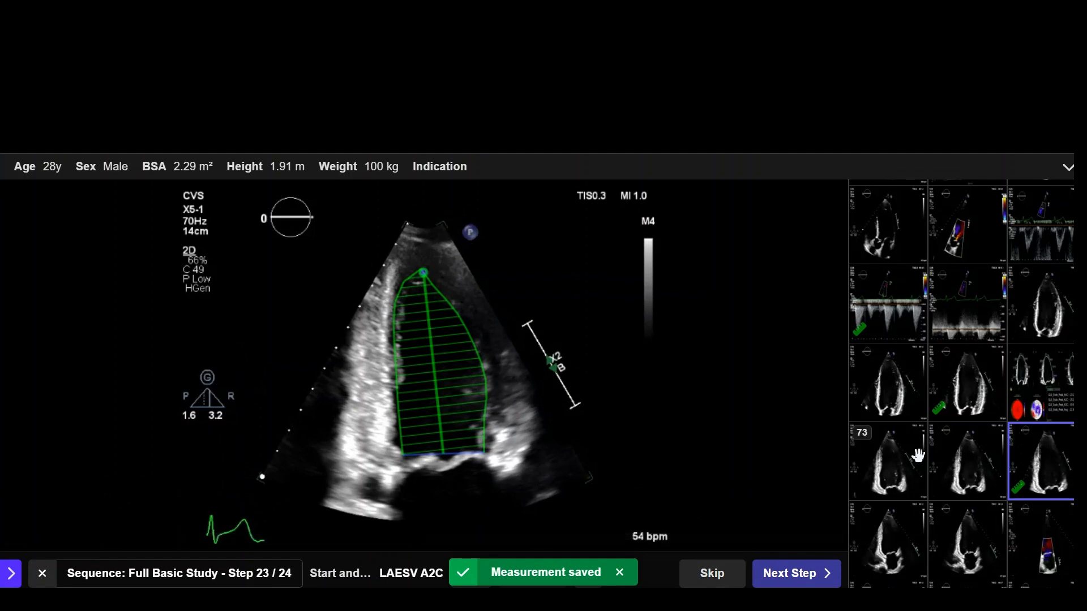
# Step: Open clip 77 for the LAESV A2C measurement and reset the stray trace near the mitral annulus
pyautogui.click(874, 547)
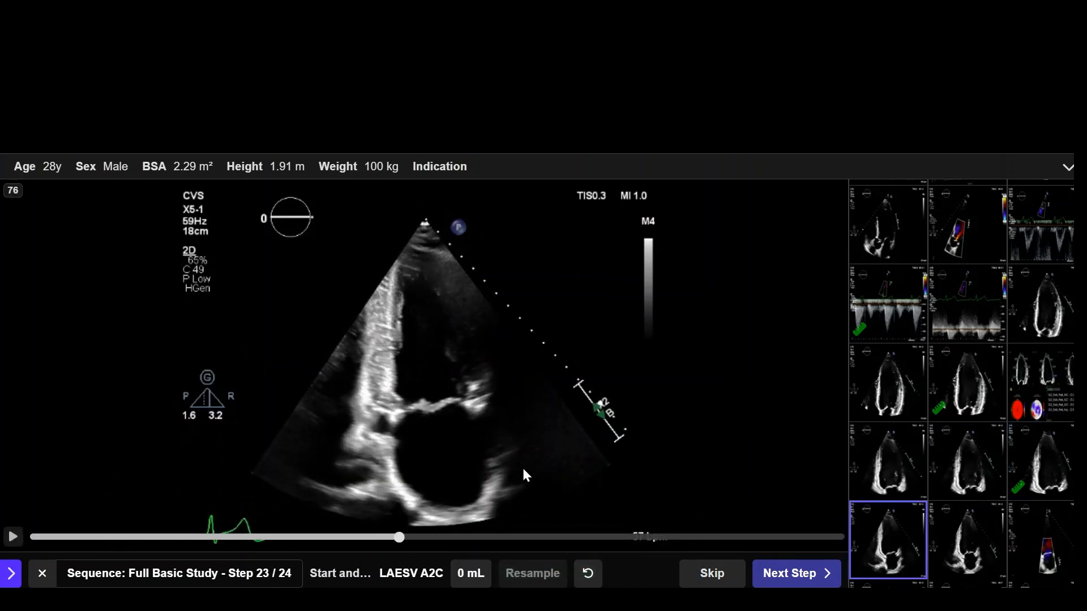
pyautogui.click(988, 548)
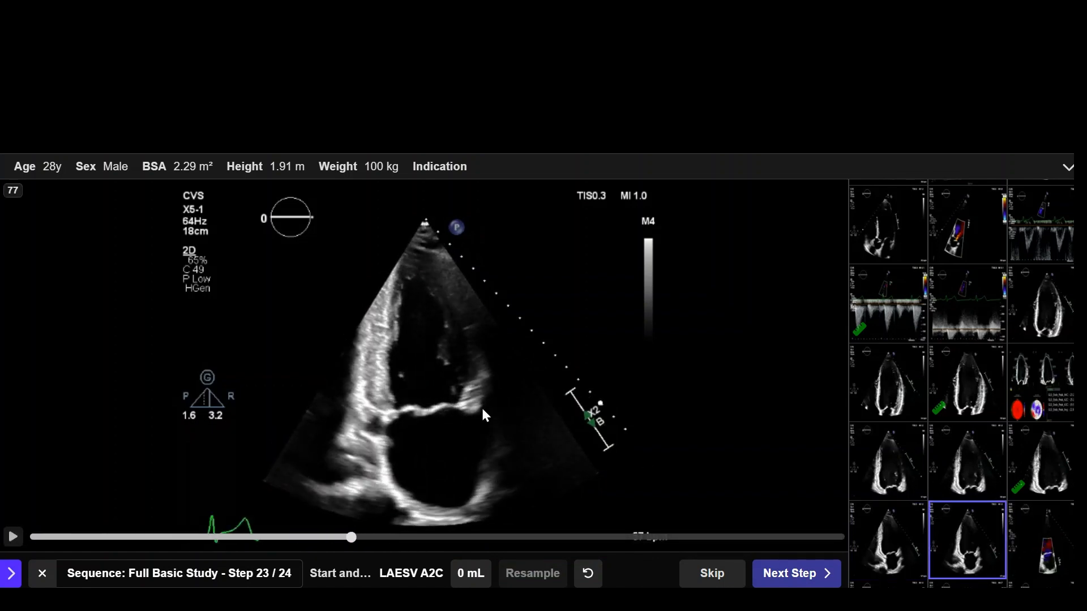
pyautogui.click(453, 434)
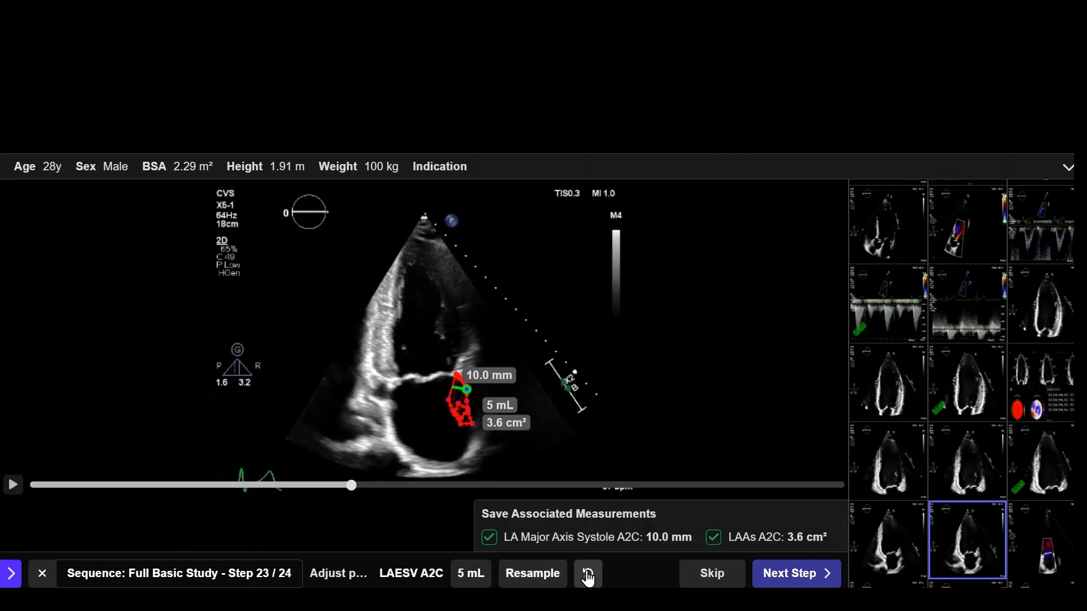
pyautogui.click(587, 576)
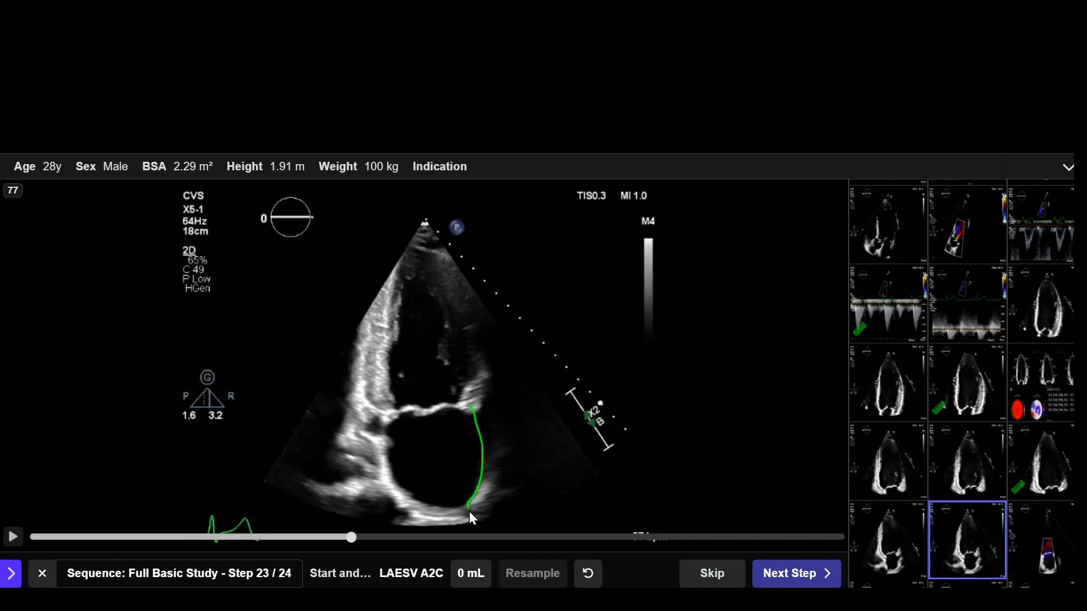
# Step: Trace the left atrial border on clip 77 from annulus to annulus and save LAESV A2C with LA Major Axis Systole and LAAs
pyautogui.moveTo(404, 498); pyautogui.dragTo(388, 469)
pyautogui.moveTo(389, 422); pyautogui.dragTo(391, 410)
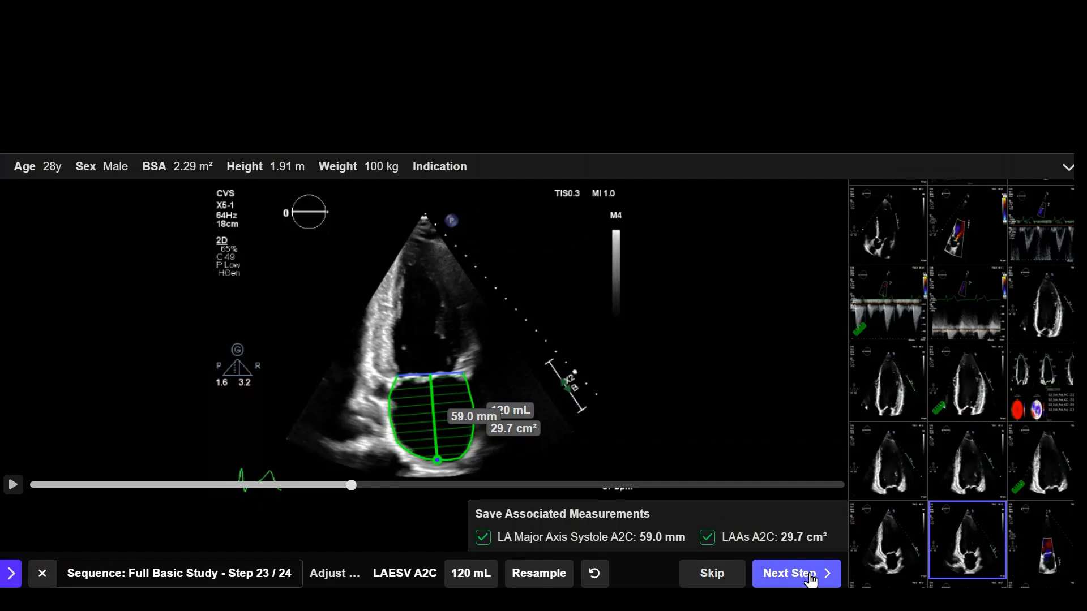
pyautogui.click(810, 575)
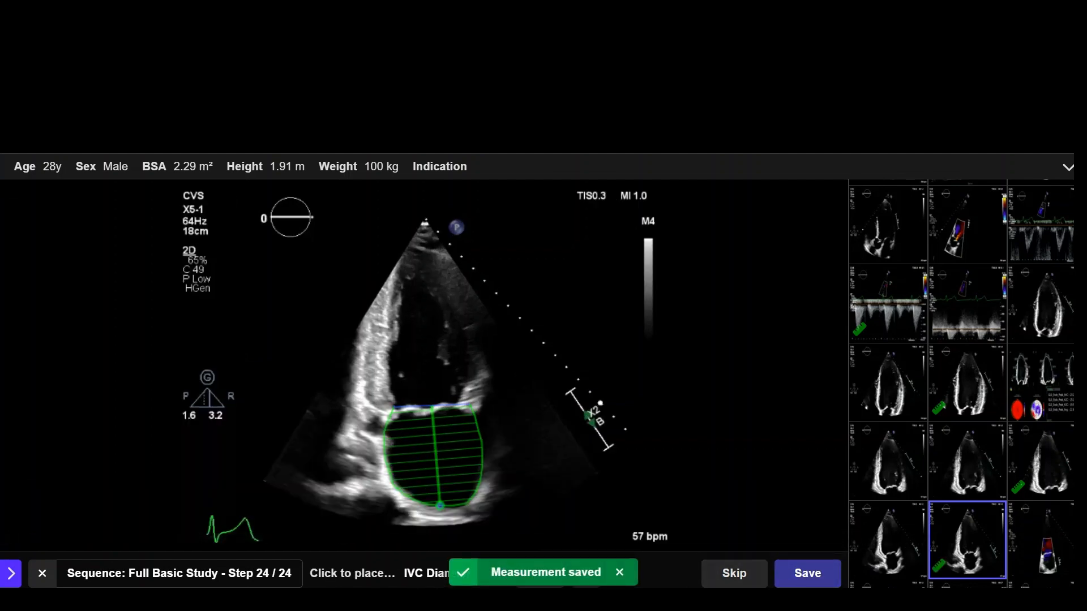
# Step: Open clip 90 for the IVC Diameter (Exp) measurement, play the loop, and go back to a frame in the first beat
pyautogui.scroll(-5, 912, 458)
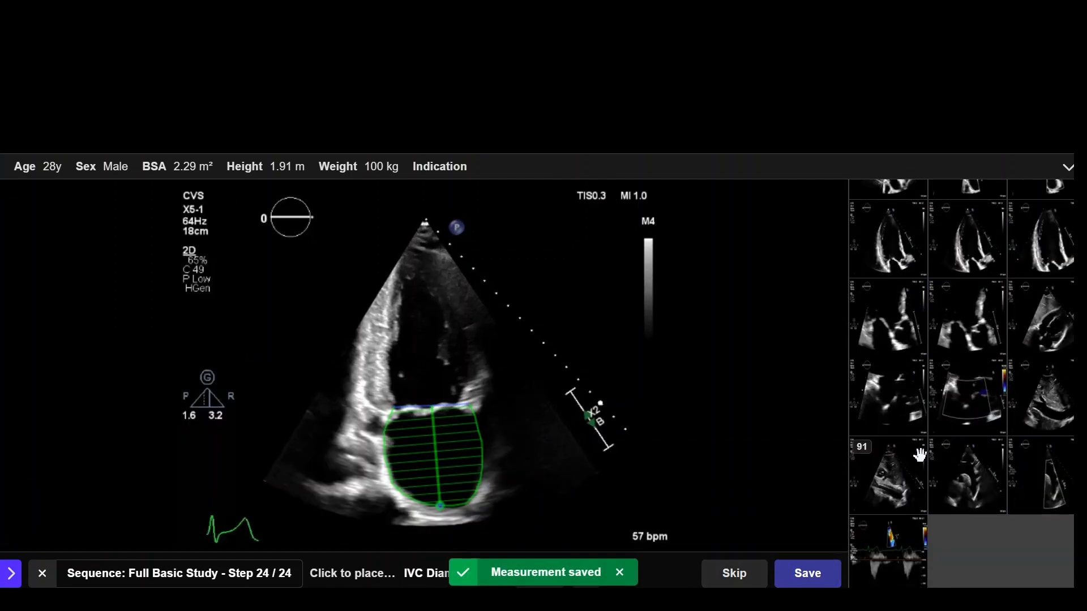
pyautogui.click(1056, 382)
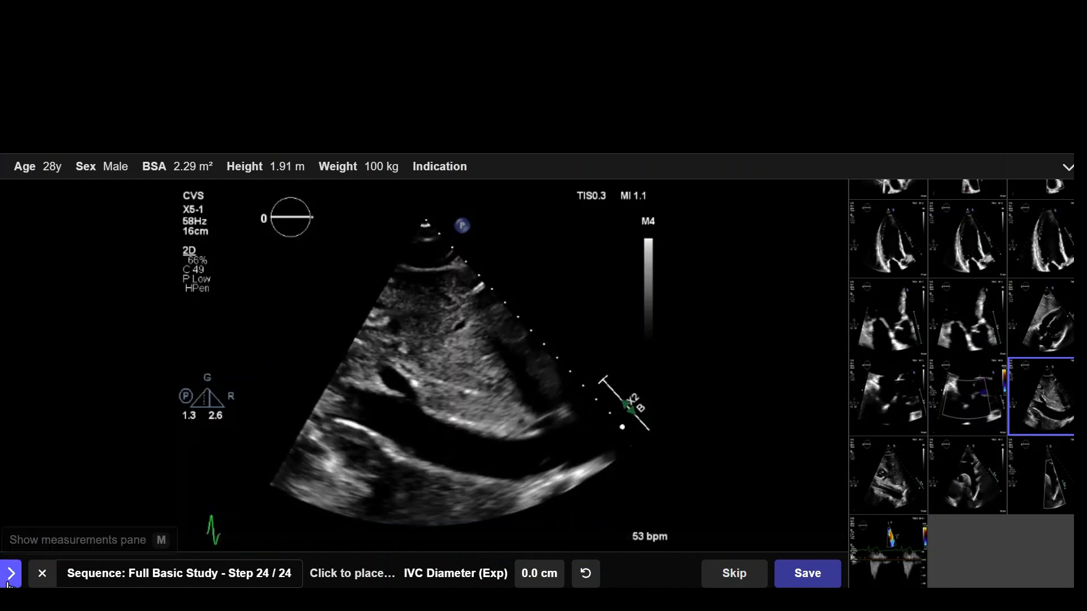
pyautogui.click(13, 537)
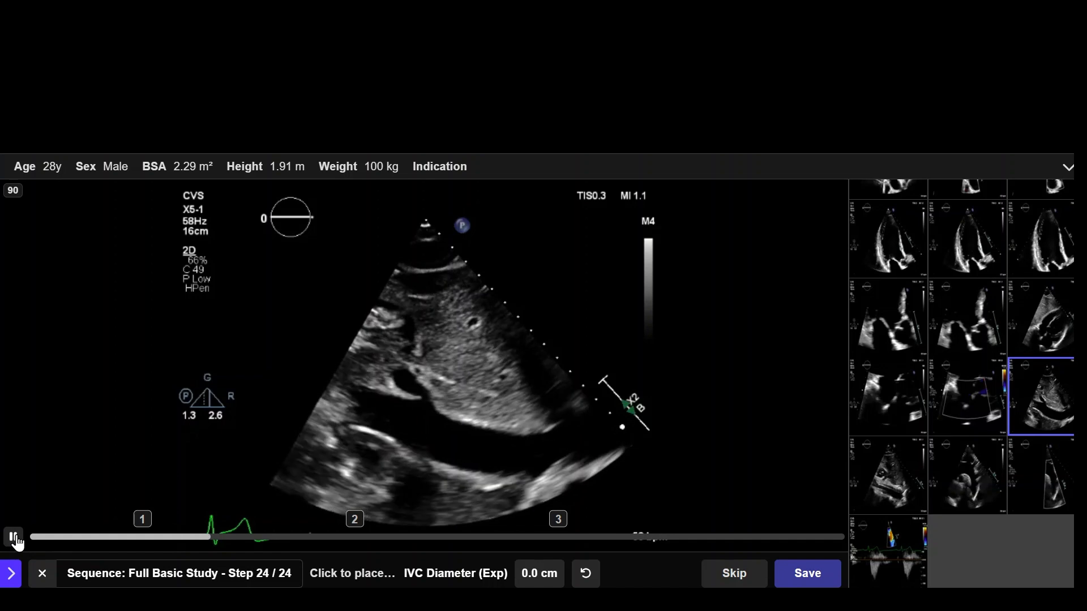
pyautogui.click(14, 536)
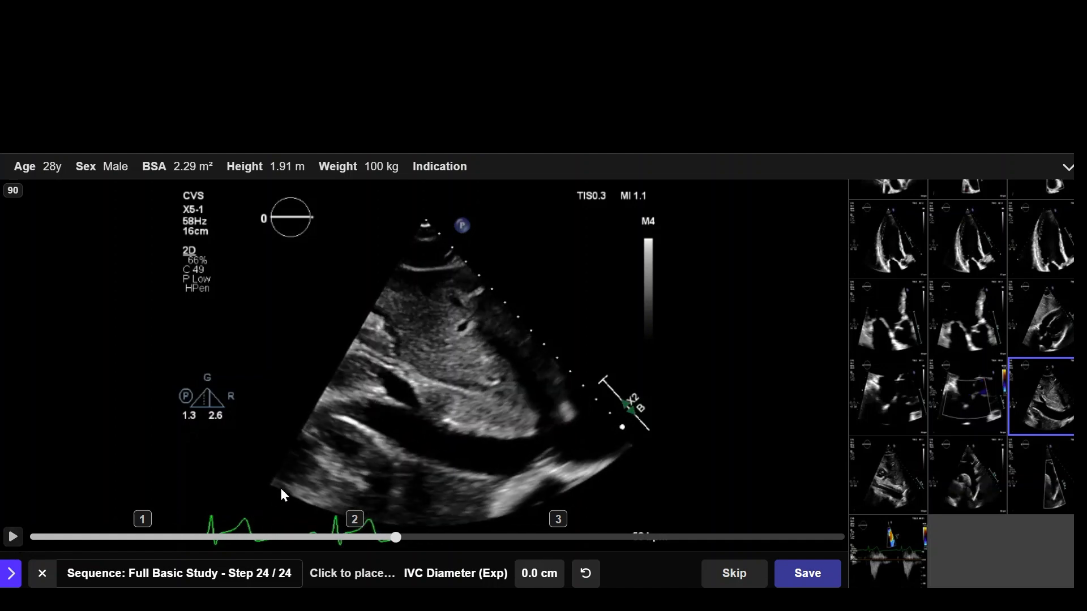
pyautogui.scroll(20, 371, 456)
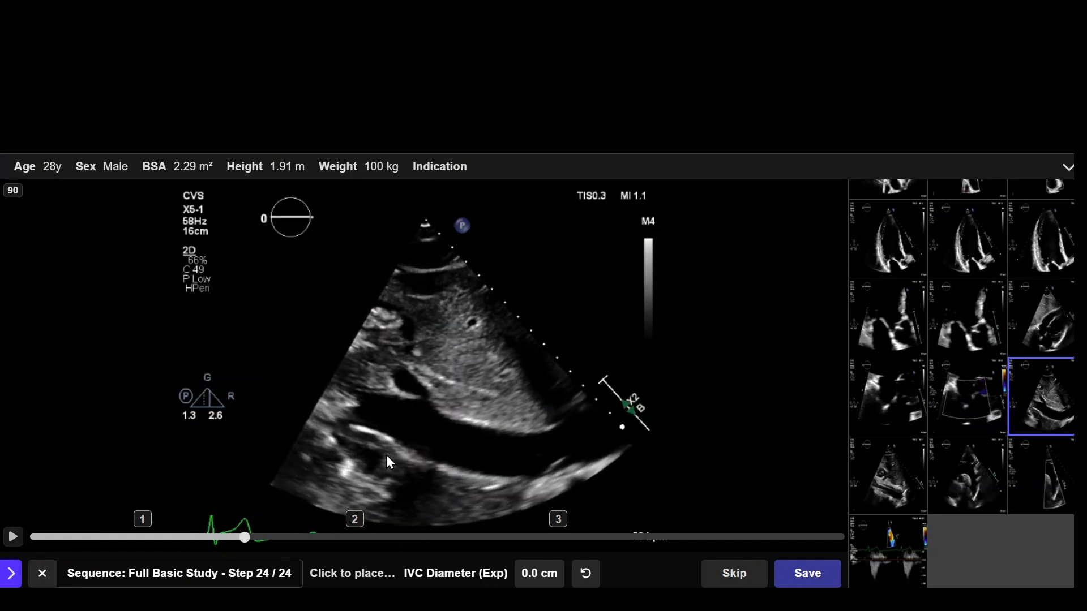
pyautogui.scroll(1, 391, 456)
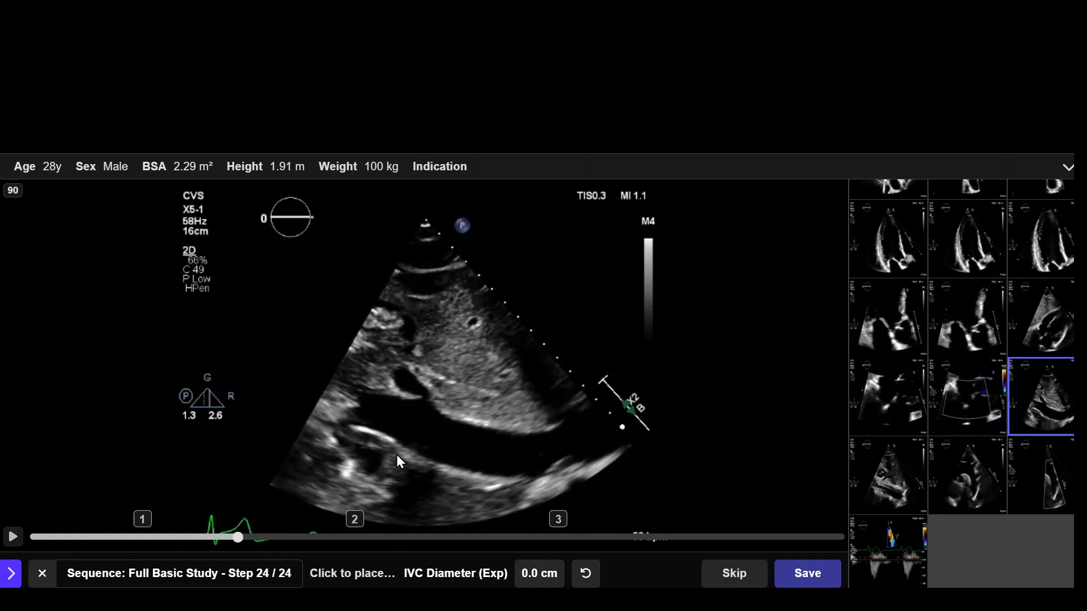
# Step: Measure the inferior vena cava from wall to wall, refine both caliper endpoints, and save IVC Diameter (Exp)
pyautogui.click(530, 432)
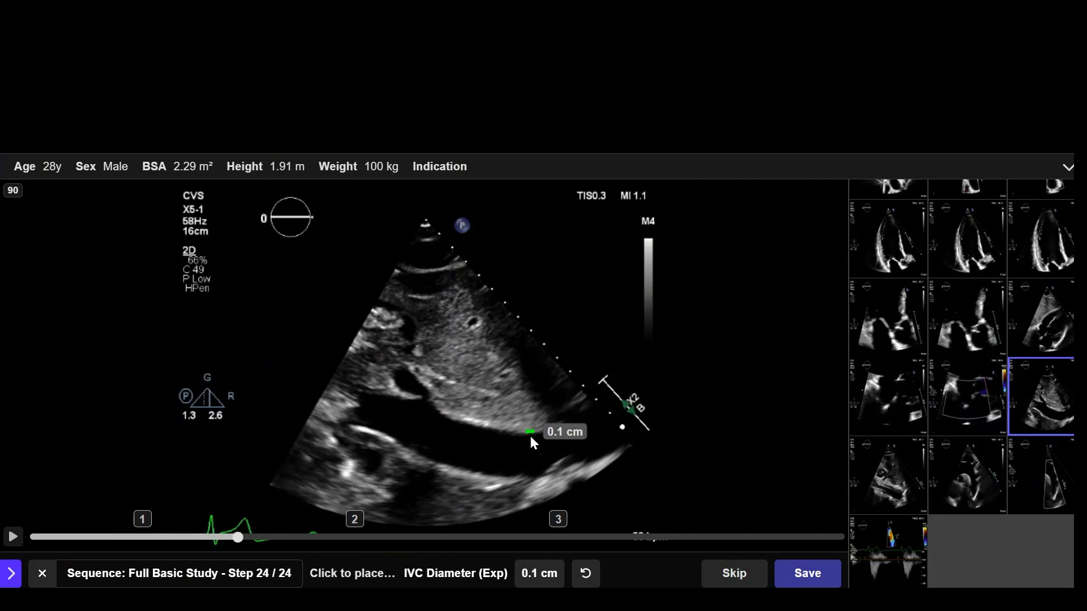
pyautogui.click(530, 480)
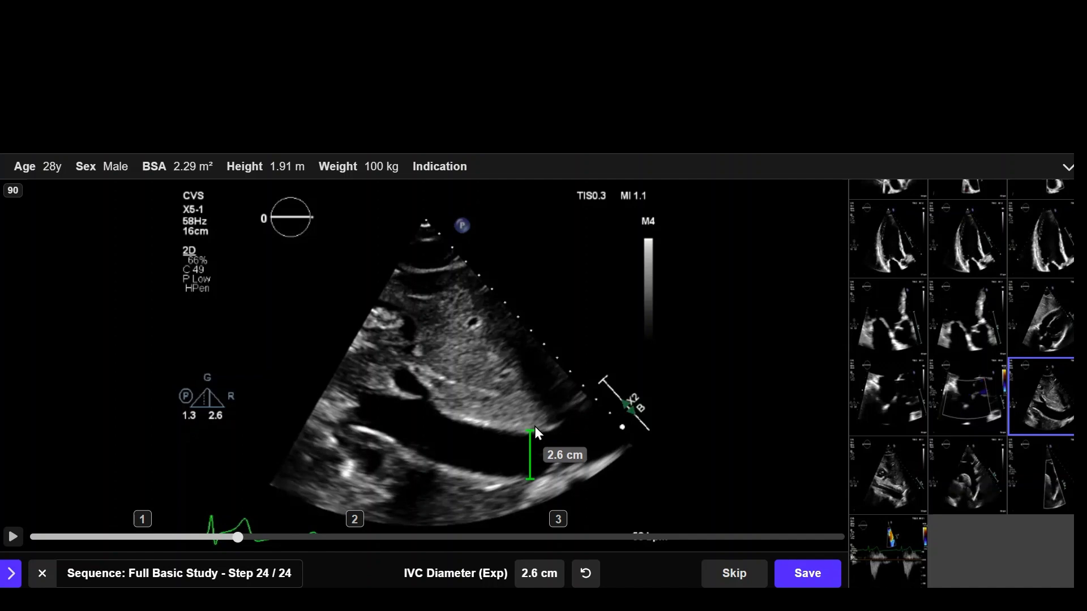
pyautogui.moveTo(530, 431); pyautogui.dragTo(530, 434)
pyautogui.moveTo(530, 481); pyautogui.dragTo(526, 478)
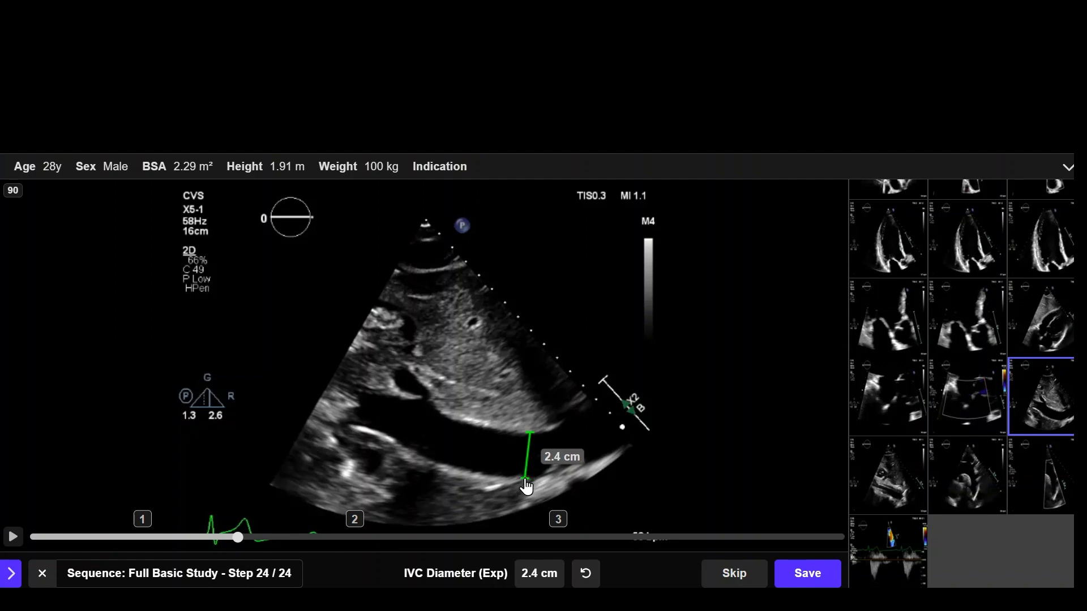
pyautogui.click(814, 576)
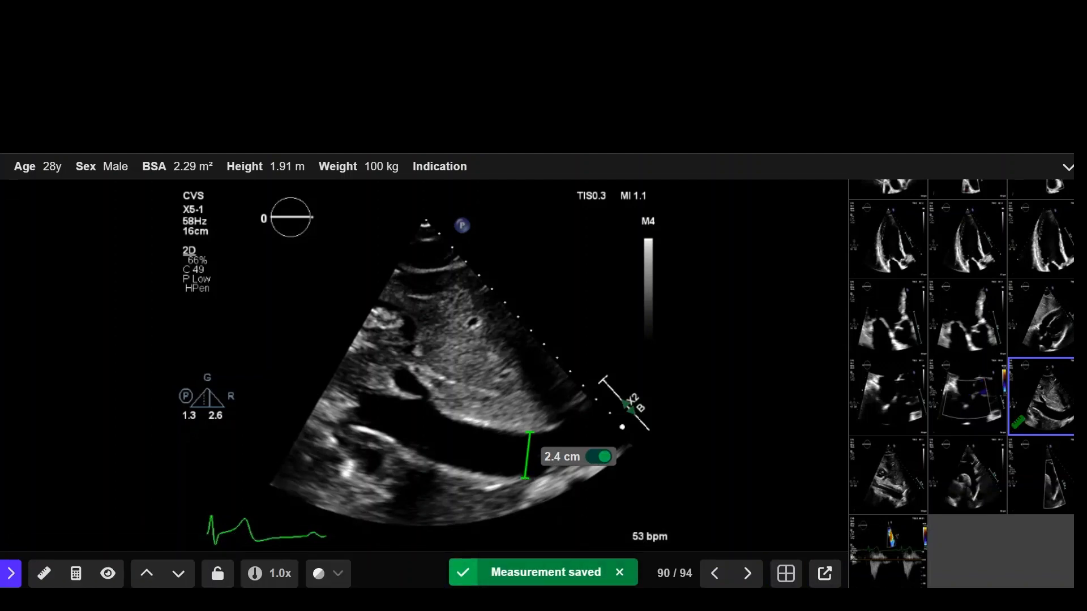
# Step: Calculate LV EDV Biplane from the A2C and A4C end-diastolic volumes and save the result
pyautogui.click(84, 576)
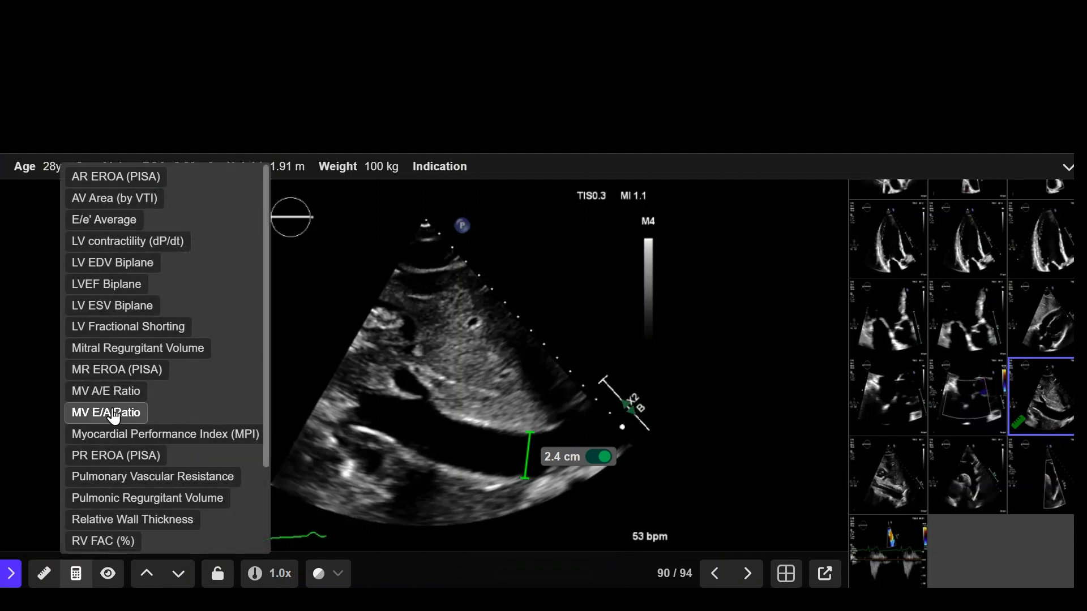
pyautogui.click(141, 265)
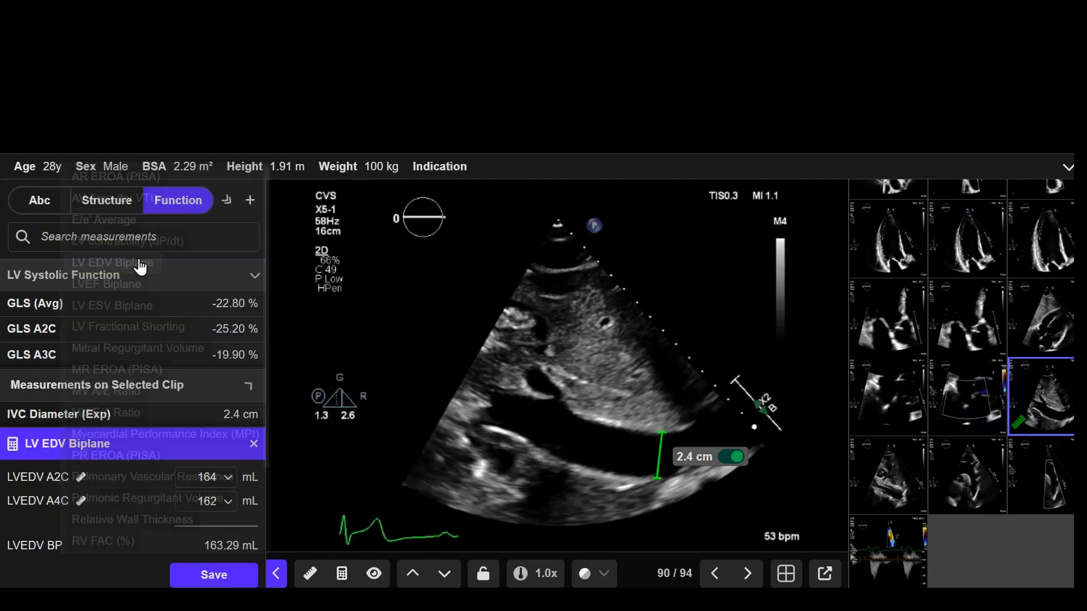
pyautogui.click(229, 576)
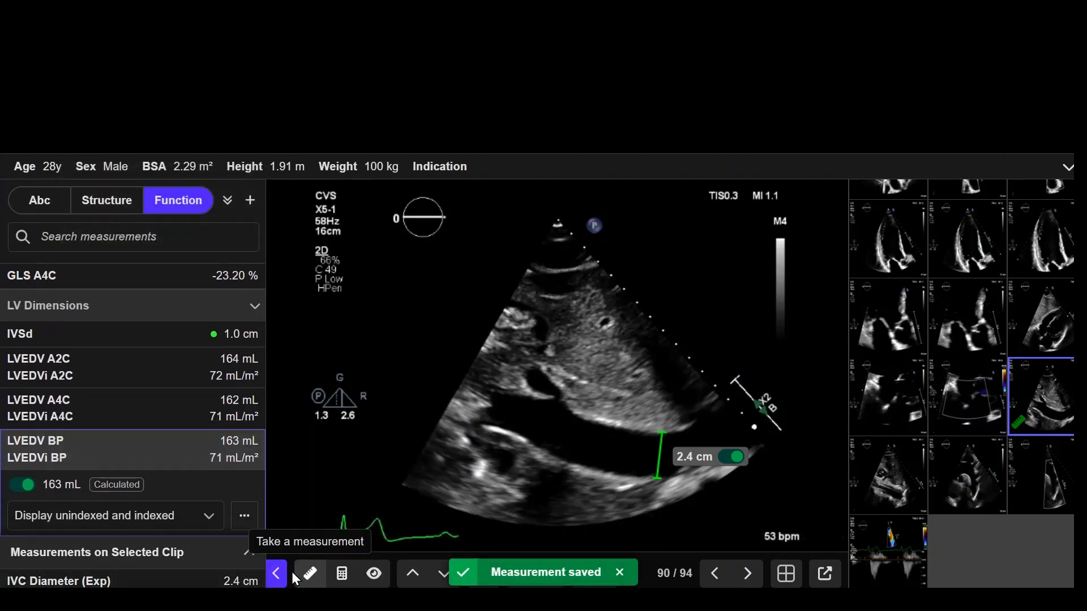
# Step: Calculate LV ESV Biplane from the A2C and A4C end-systolic volumes and save the result
pyautogui.click(309, 573)
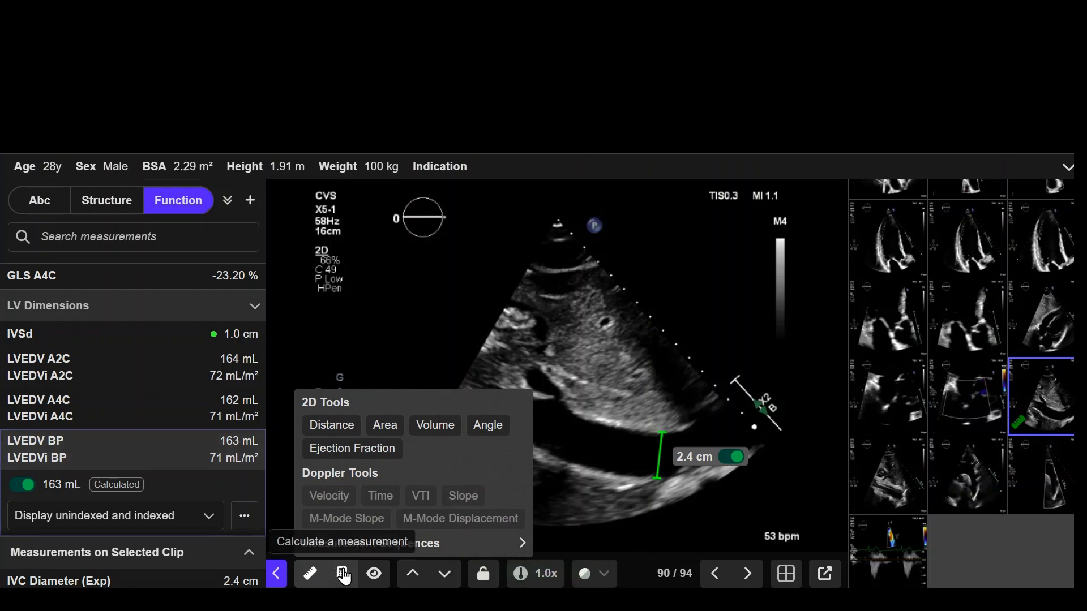
pyautogui.click(342, 573)
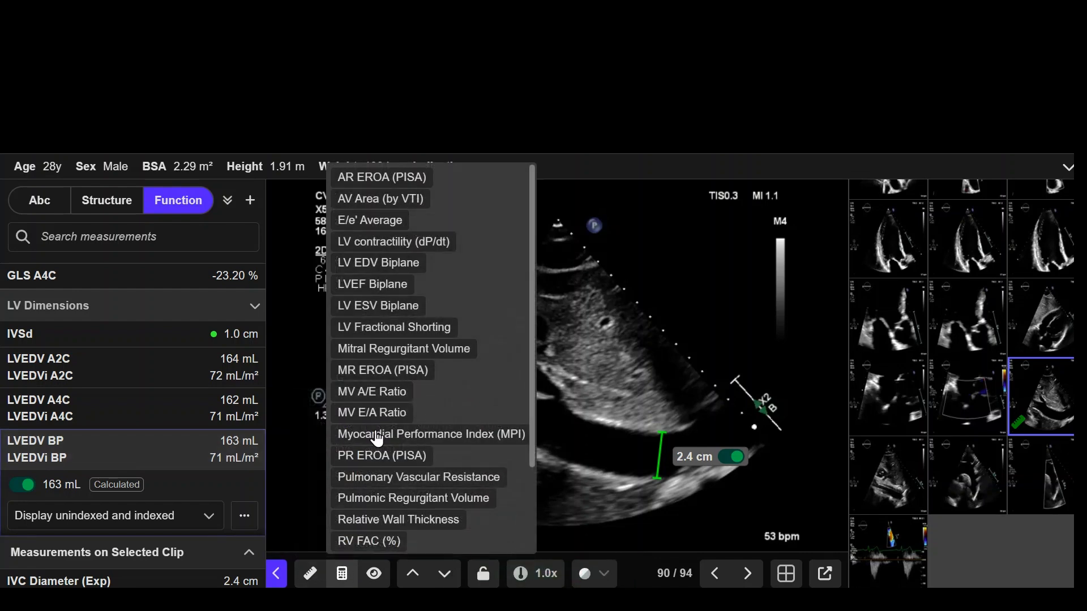
pyautogui.click(390, 306)
pyautogui.click(210, 576)
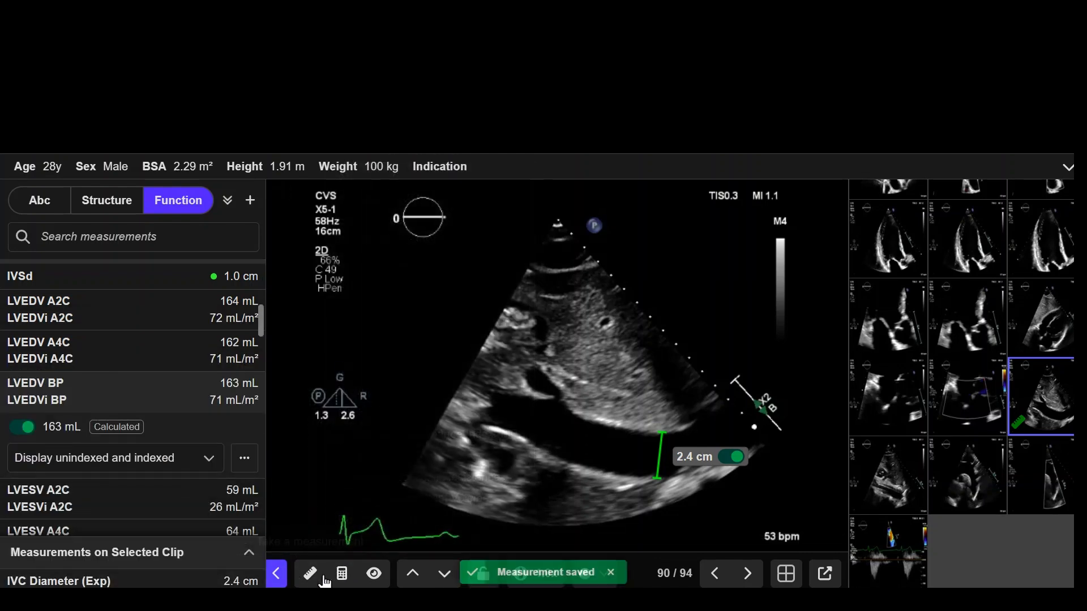
# Step: Calculate LVEF Biplane from the biplane end-diastolic and end-systolic volumes and save the result
pyautogui.click(341, 574)
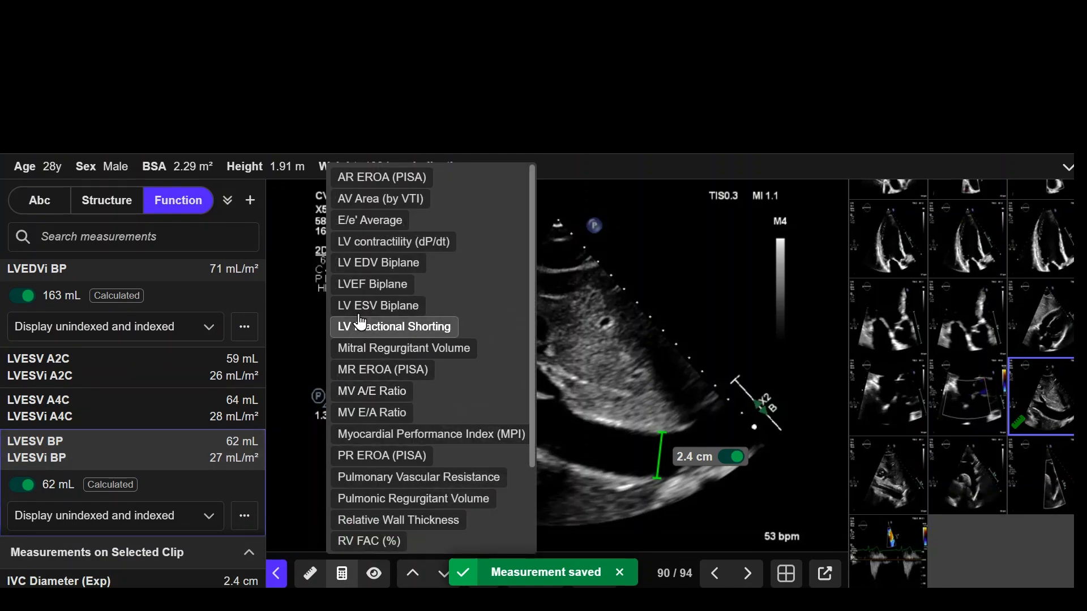
pyautogui.click(364, 285)
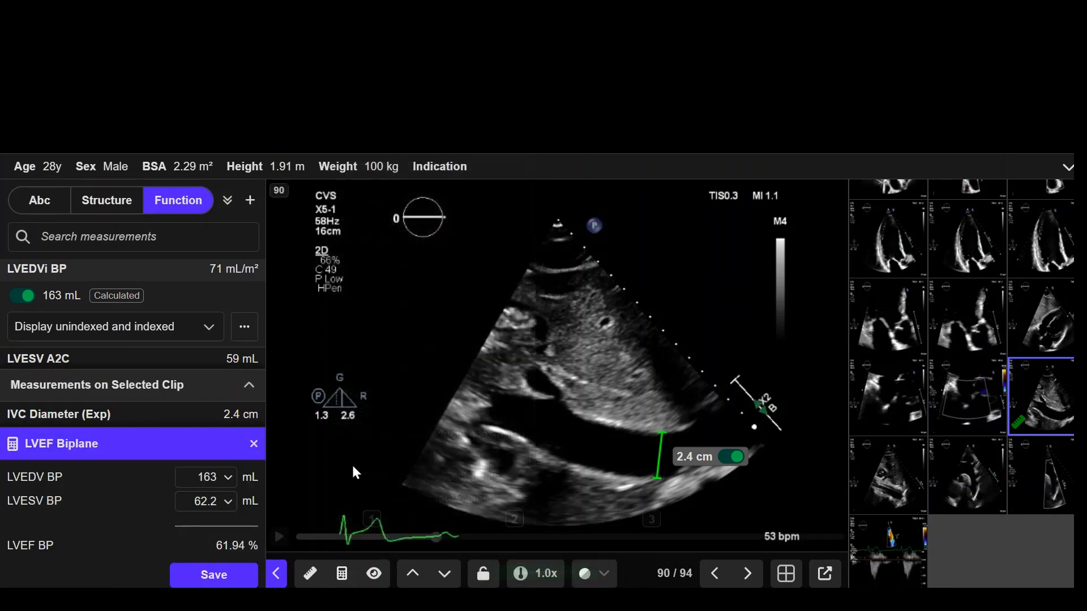
pyautogui.click(220, 577)
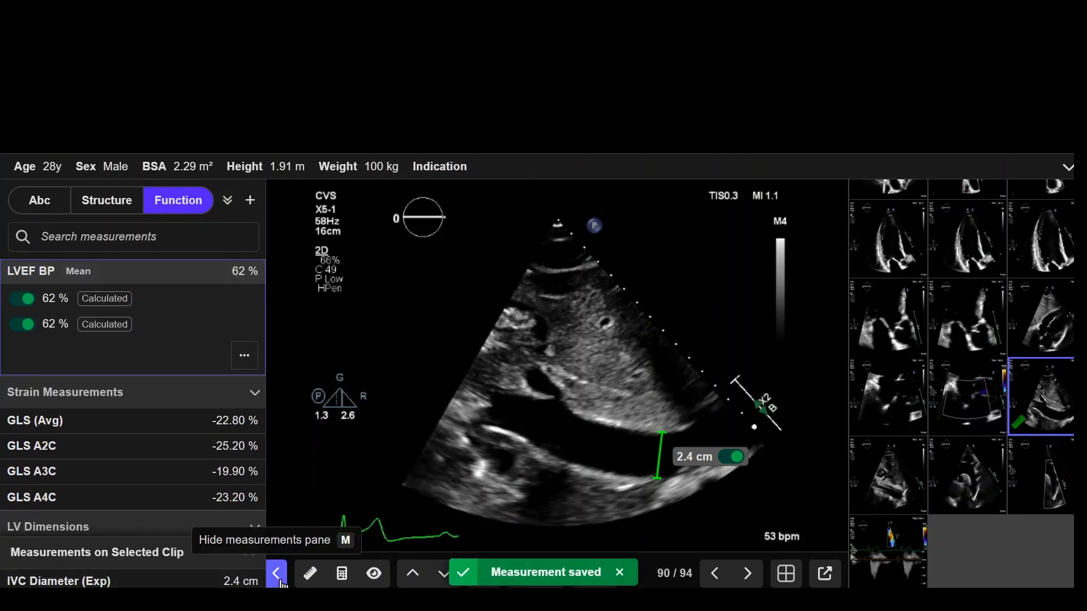
# Step: Edit the saved IVC Diameter (Exp) on clip 90, shorten its caliper from the upper endpoint to about 2.3 cm, and save
pyautogui.scroll(-5, 164, 415)
pyautogui.scroll(-20, 166, 415)
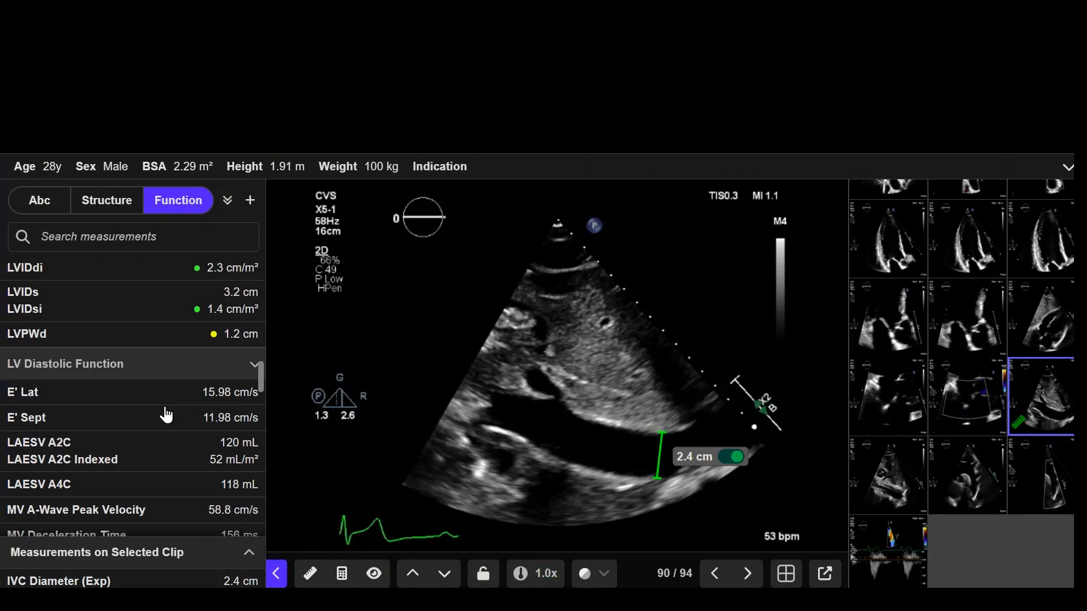
pyautogui.scroll(20, 166, 415)
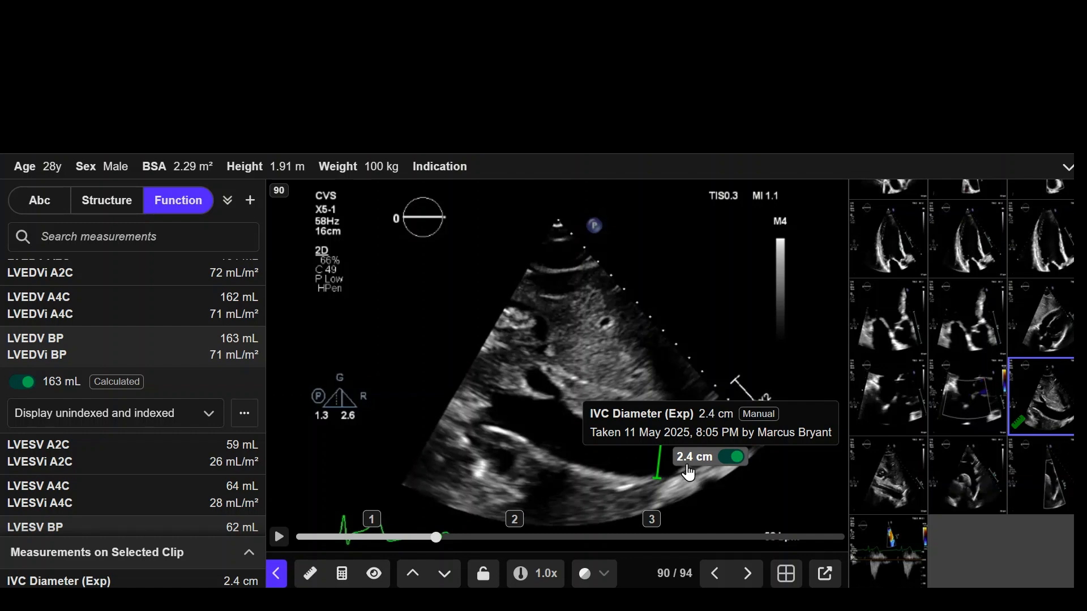
pyautogui.click(181, 586)
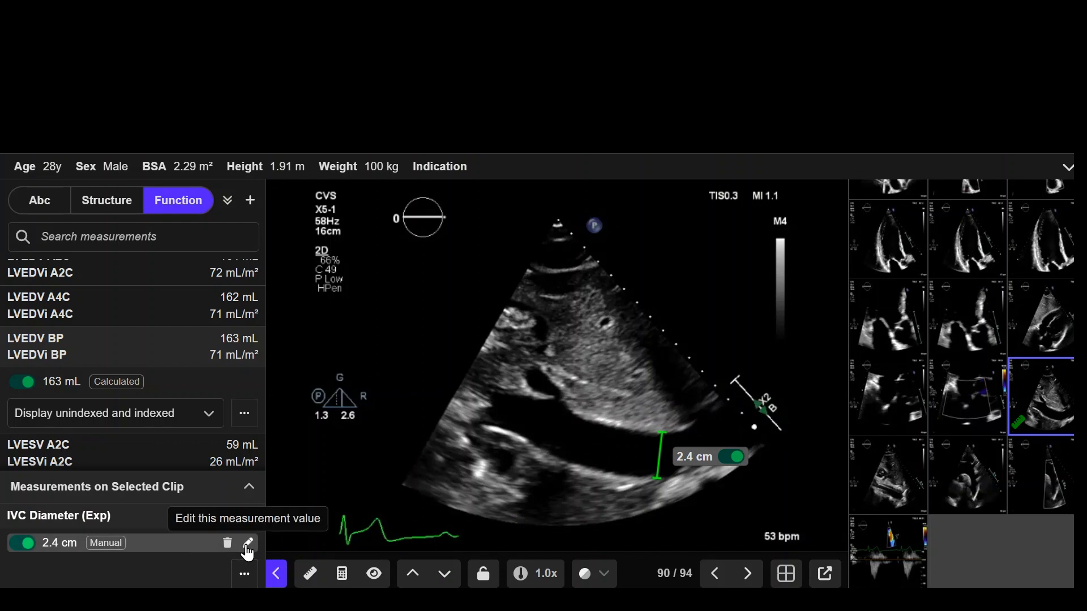
pyautogui.click(248, 545)
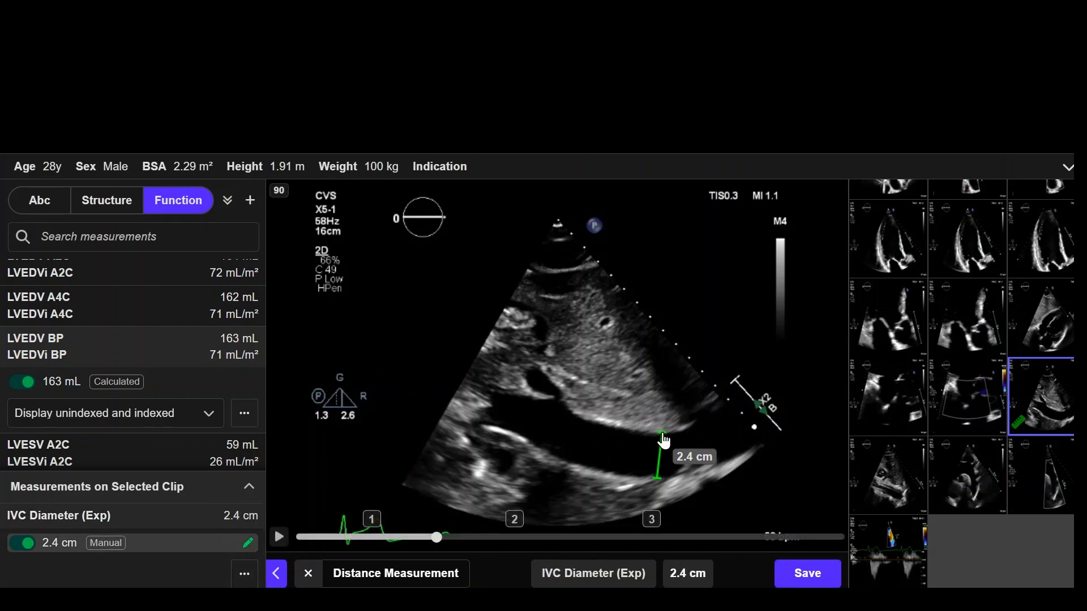
pyautogui.moveTo(665, 441); pyautogui.dragTo(664, 443)
pyautogui.click(803, 575)
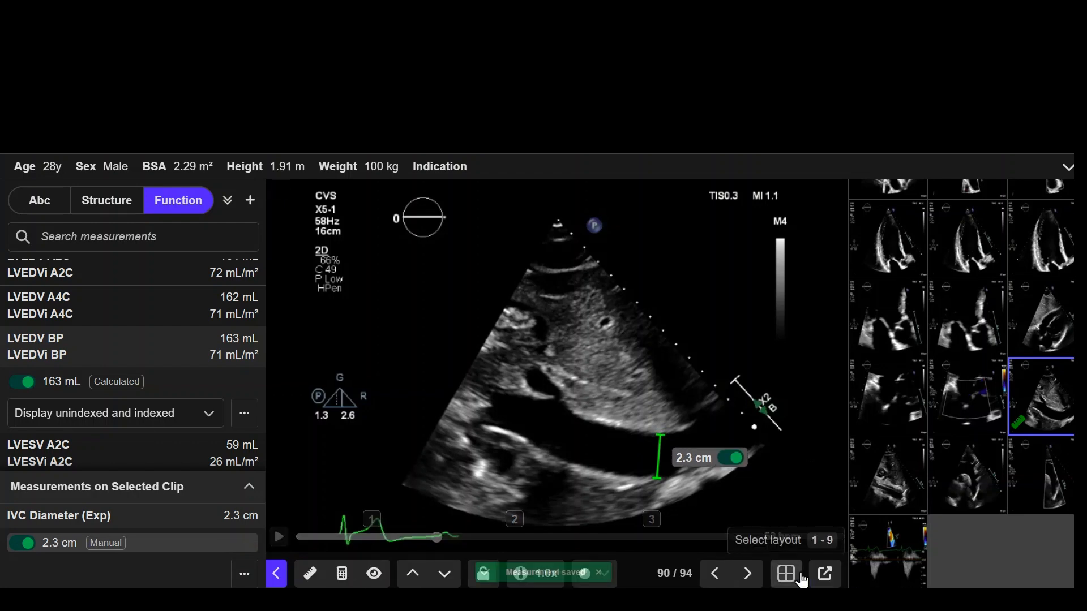